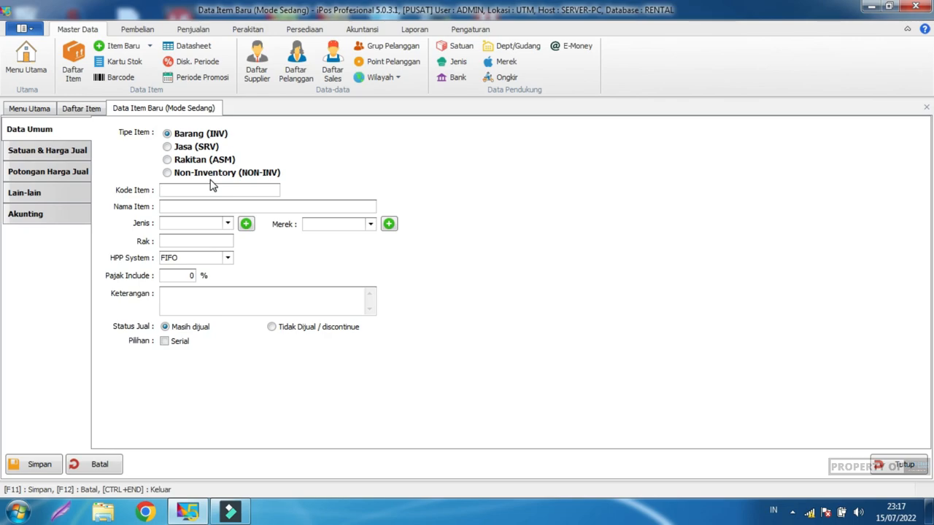
Step: Enter item code M0001 and item name B 0000 KJR
type("M0")
type("111")
key("BackSpace")
key("BackSpace")
type("001")
key("Tab")
type("B 0000 KJR")
Step: Set the item type to MOBIL and bring up the item-type master list
left_click(229, 224)
left_click(228, 259)
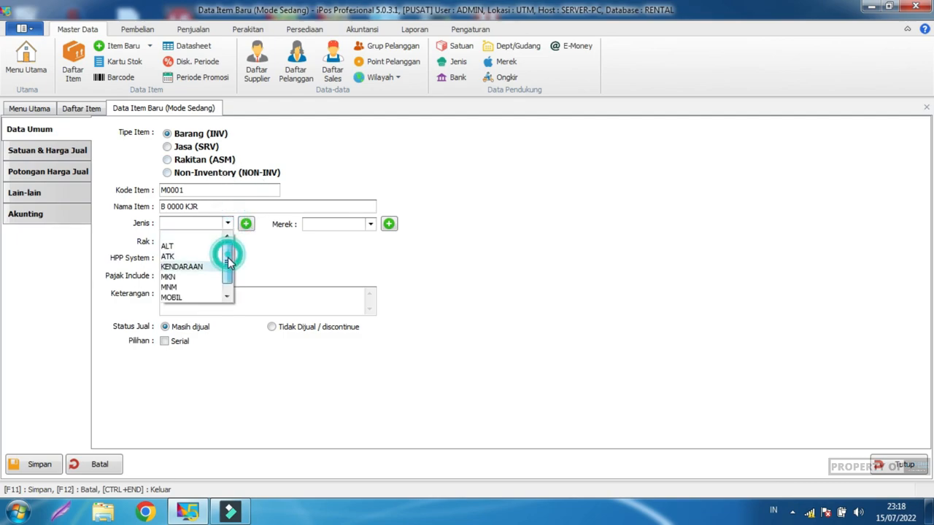
left_click_drag(228, 261, 228, 264)
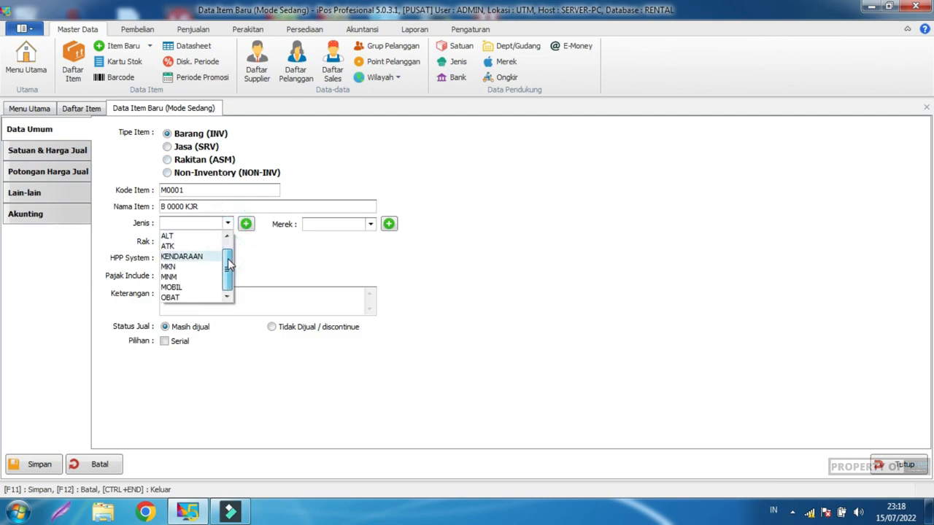
left_click(191, 287)
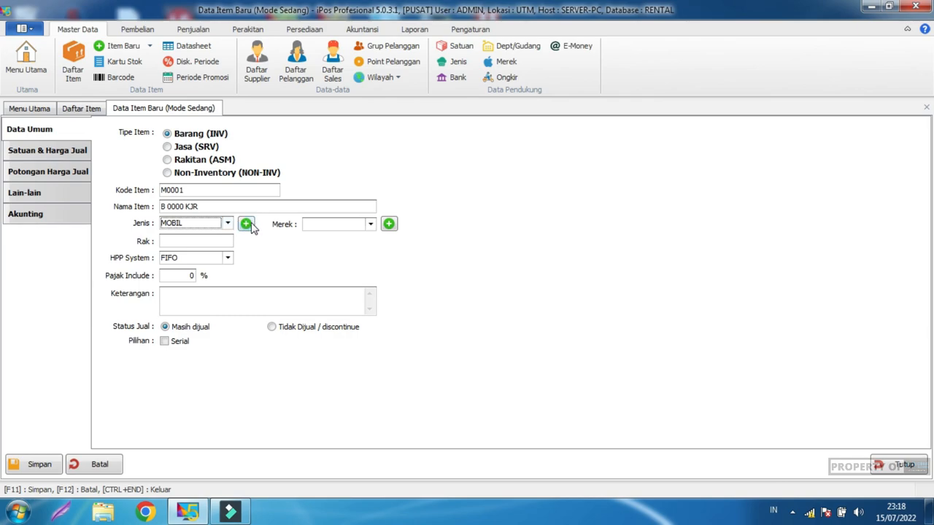
left_click(247, 224)
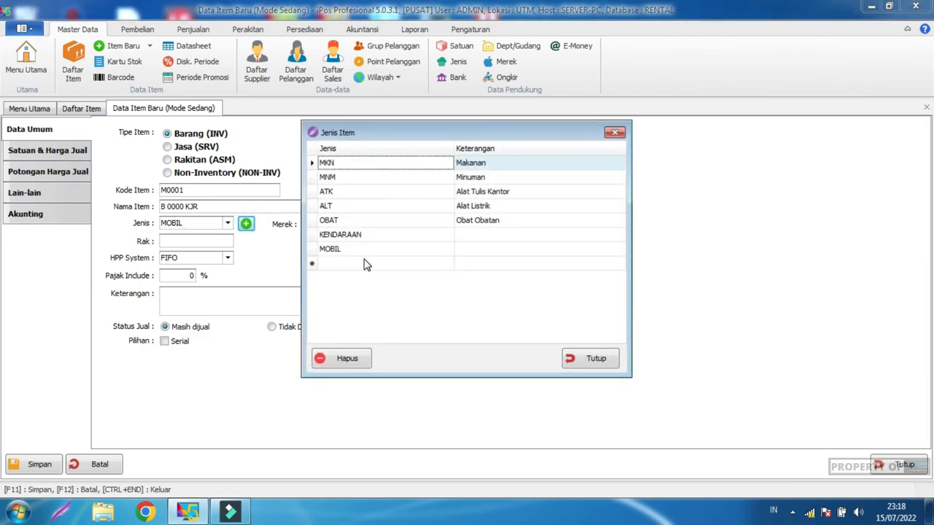
Step: Close the Jenis Item list and leave the Merek brand unselected
left_click(595, 356)
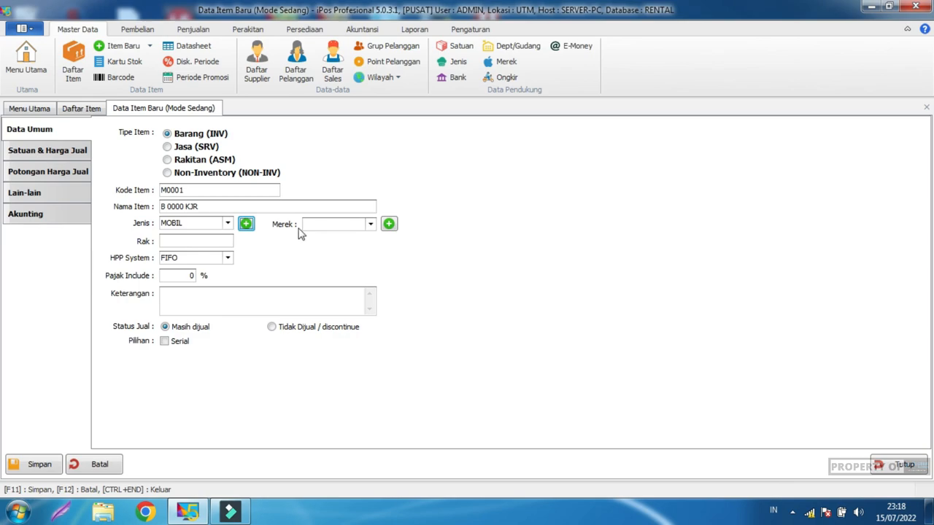
left_click(370, 225)
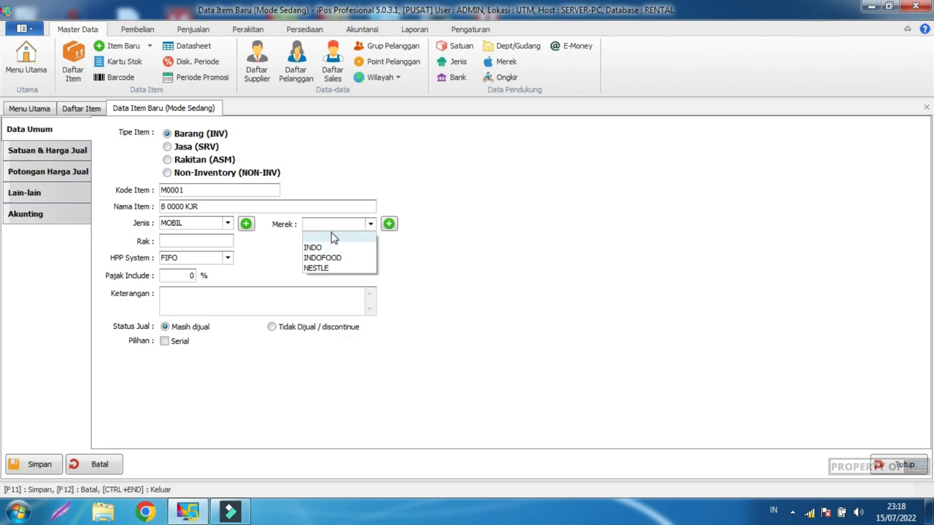
left_click(425, 257)
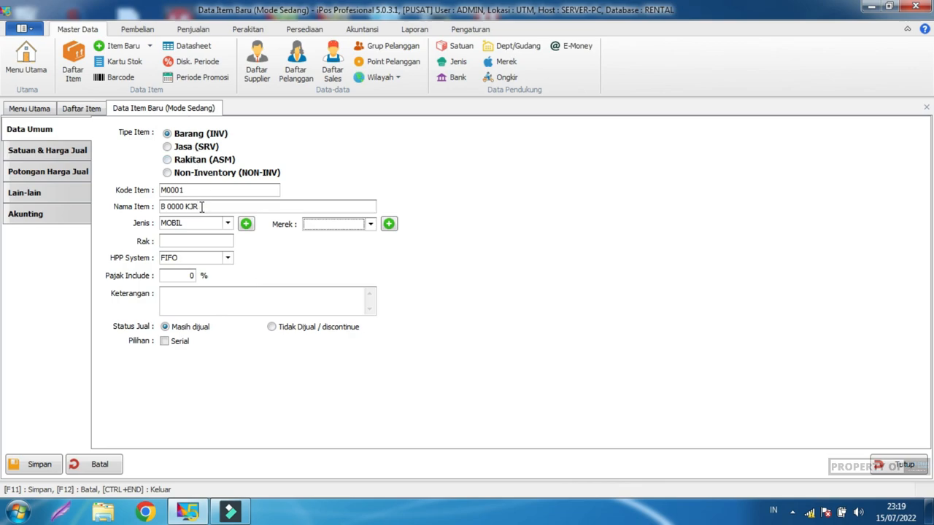
Step: Set the item's base unit (Satuan Dasar) to MOBIL
left_click(79, 153)
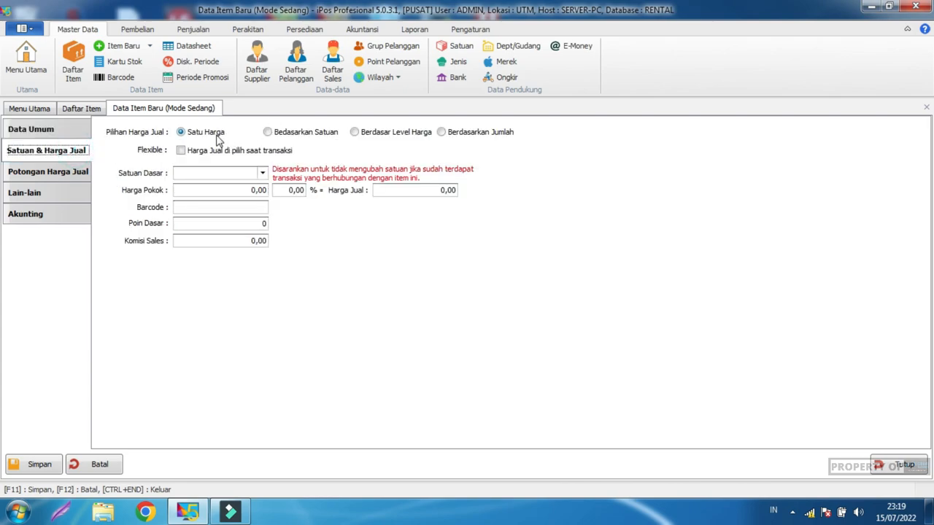
left_click(245, 174)
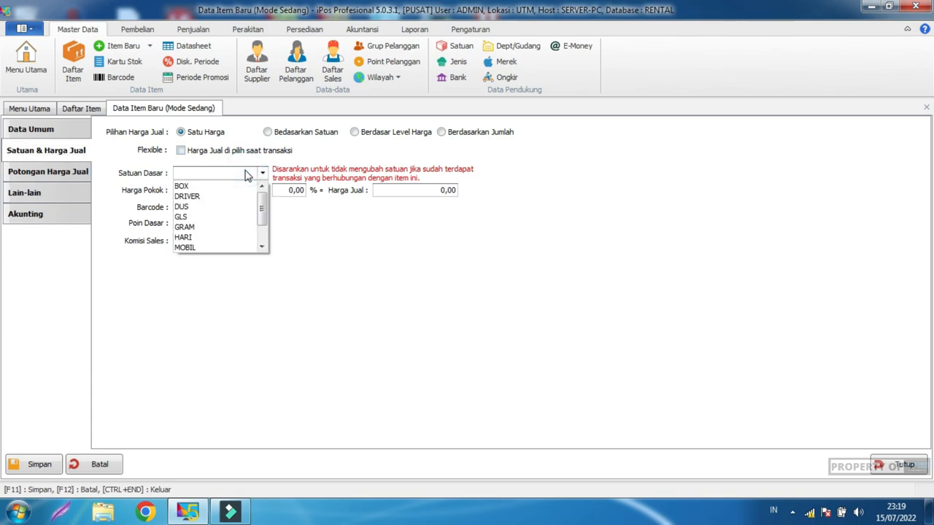
left_click(216, 248)
left_click(349, 254)
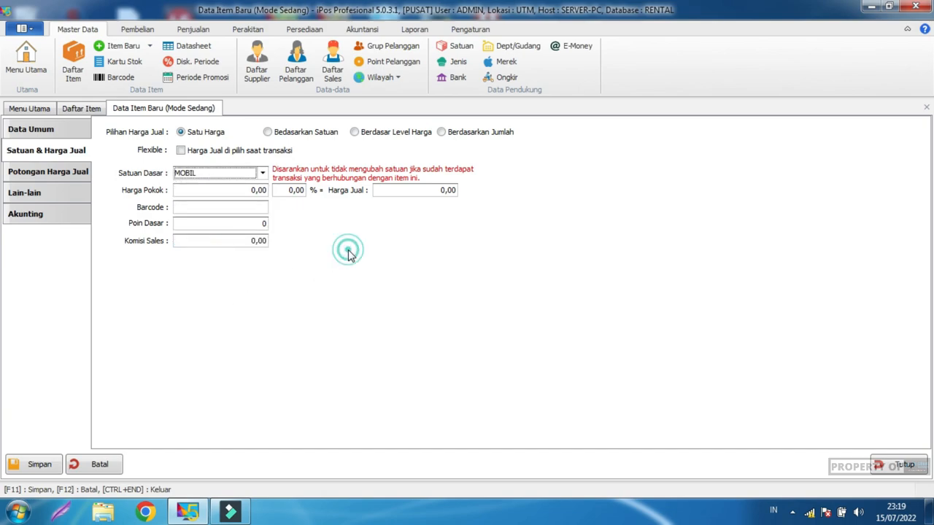
Step: Review the Potongan Harga Jual, Lain-lain and Akunting pages, then return to Data Umum
left_click(59, 177)
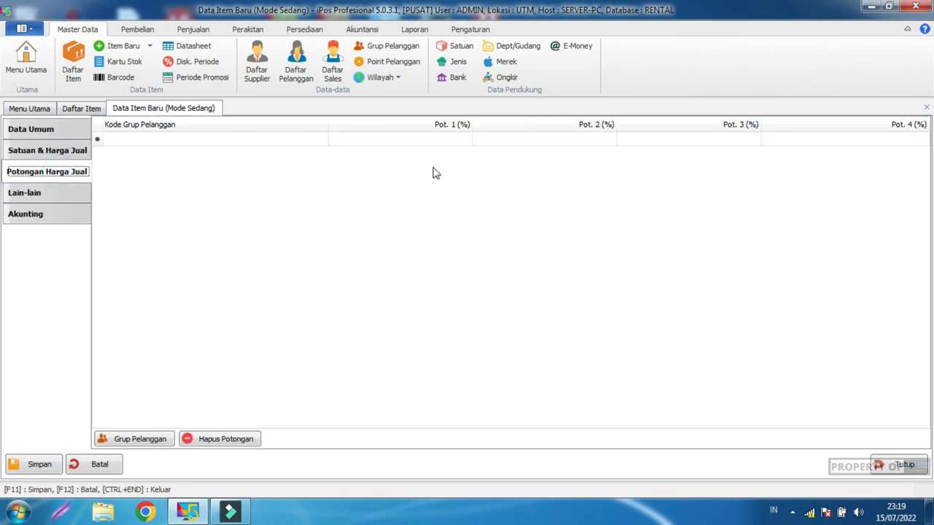
left_click(29, 191)
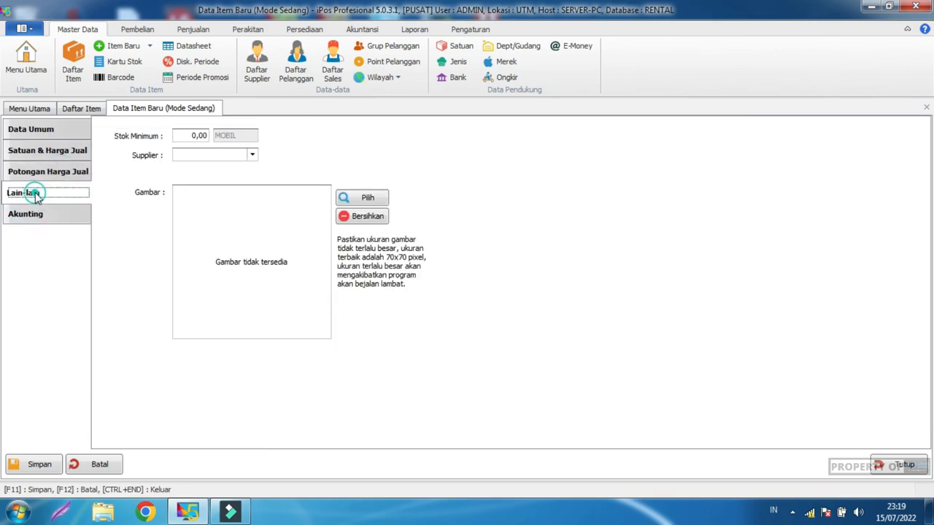
left_click(44, 221)
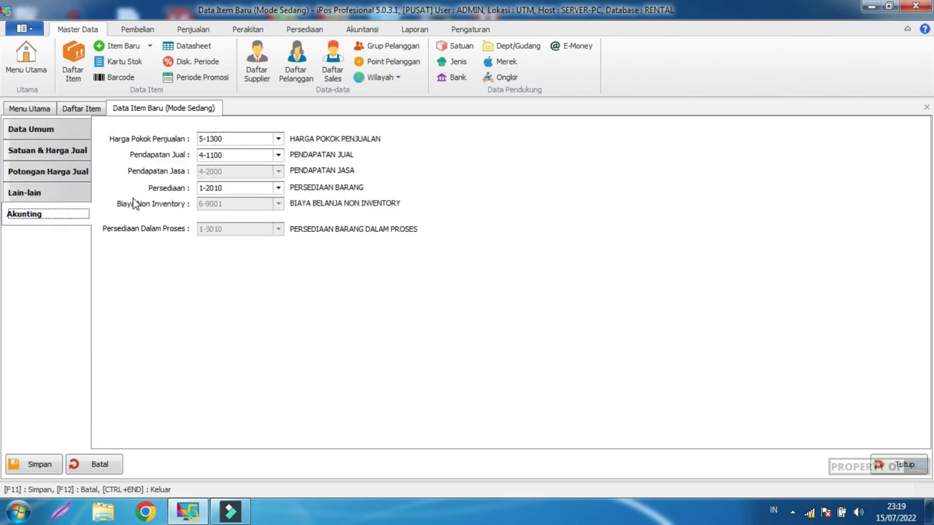
left_click(53, 152)
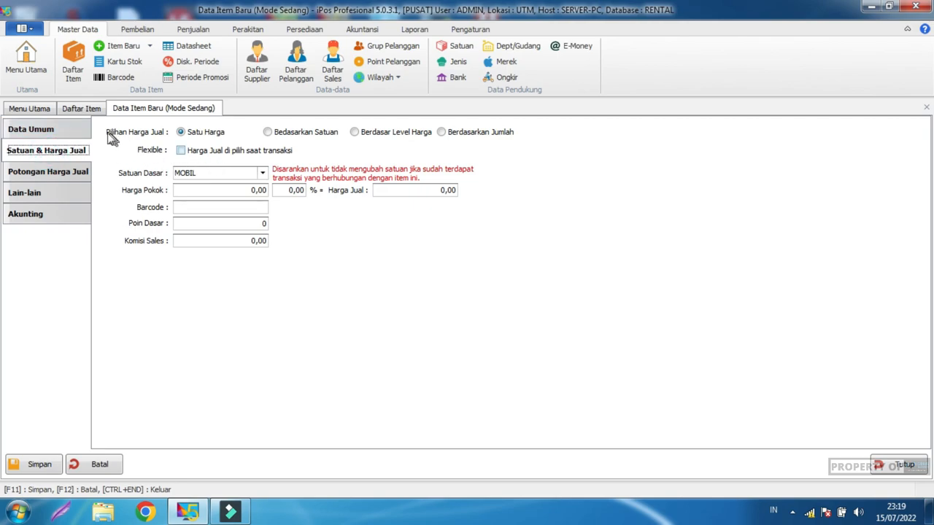
left_click(64, 132)
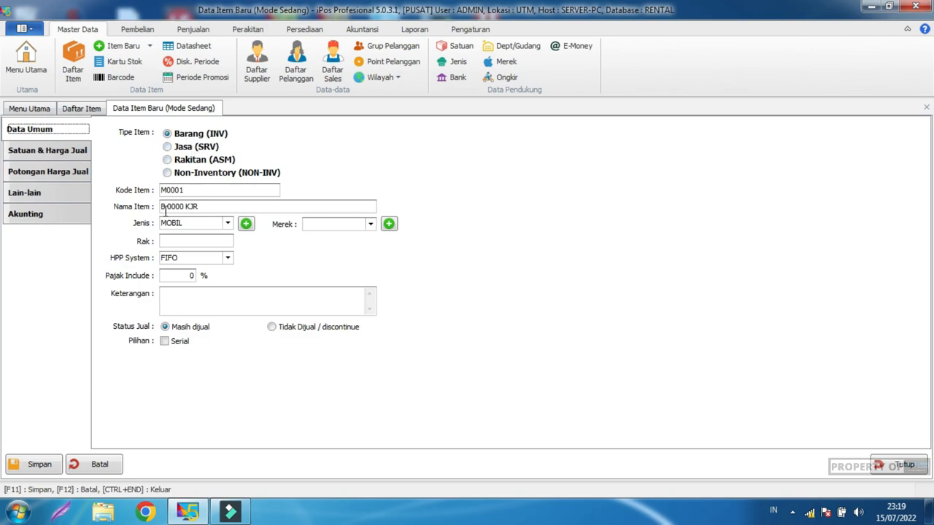
Step: Save item M0001 and start a new blank item form
left_click(62, 152)
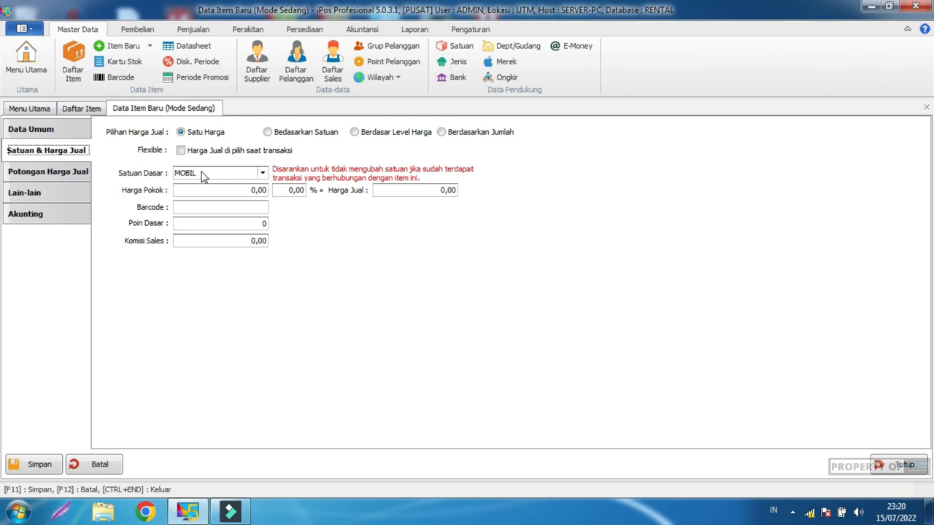
left_click(41, 460)
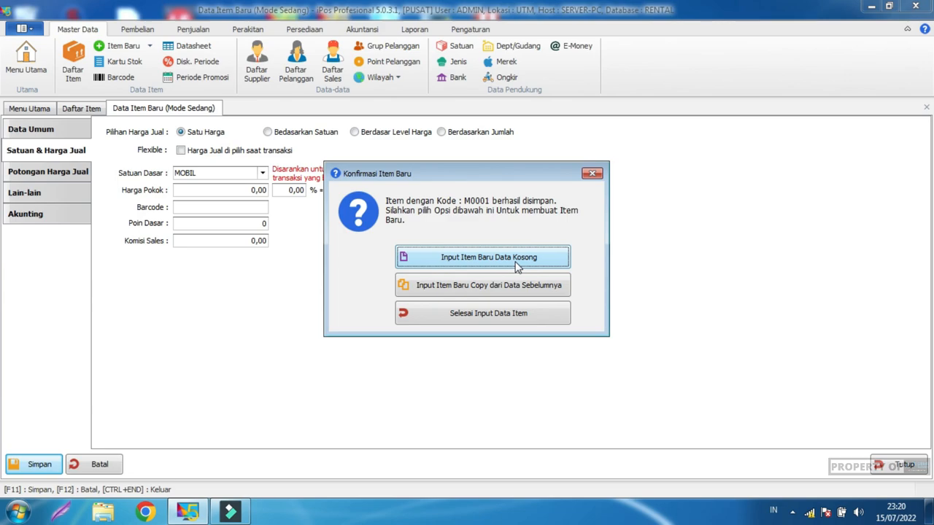
left_click(451, 261)
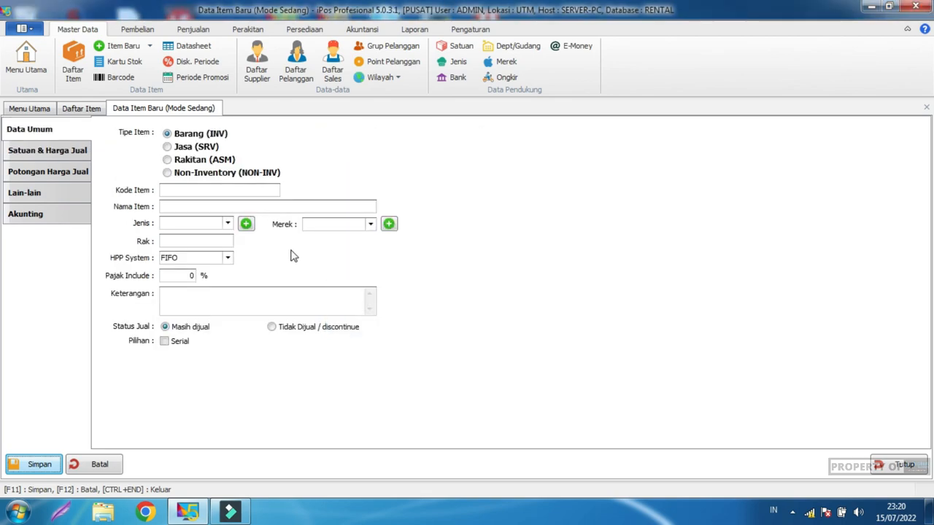
Step: Enter item code D00001 with the driver's name as the item name
left_click(213, 191)
type("D00001")
key("Tab")
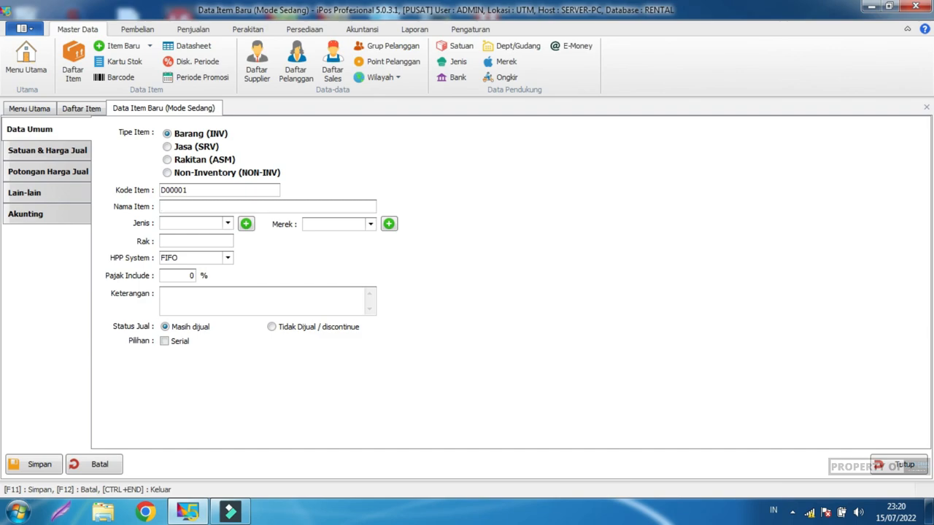
type("BANG DIMAN")
Step: Set the item type to KENDARAAN and show the unit and price settings
left_click(193, 224)
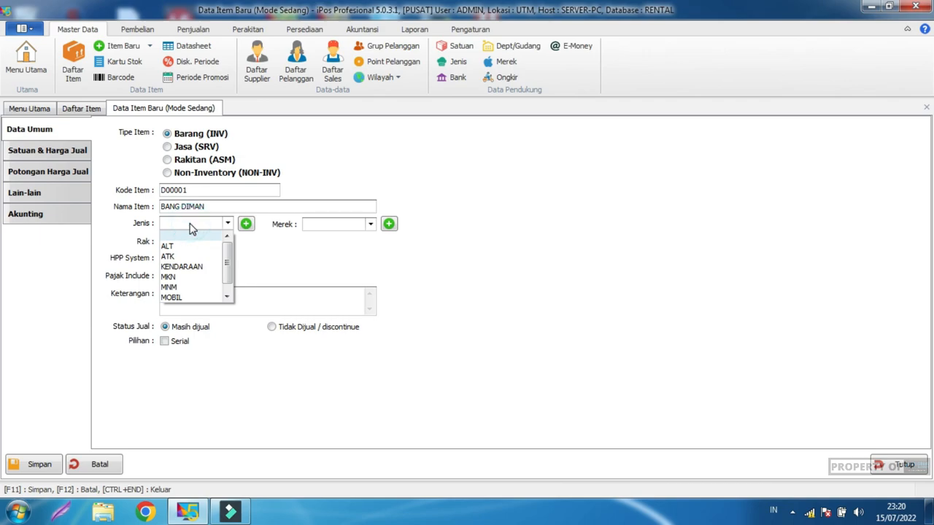
scroll(207, 257, "down", 1)
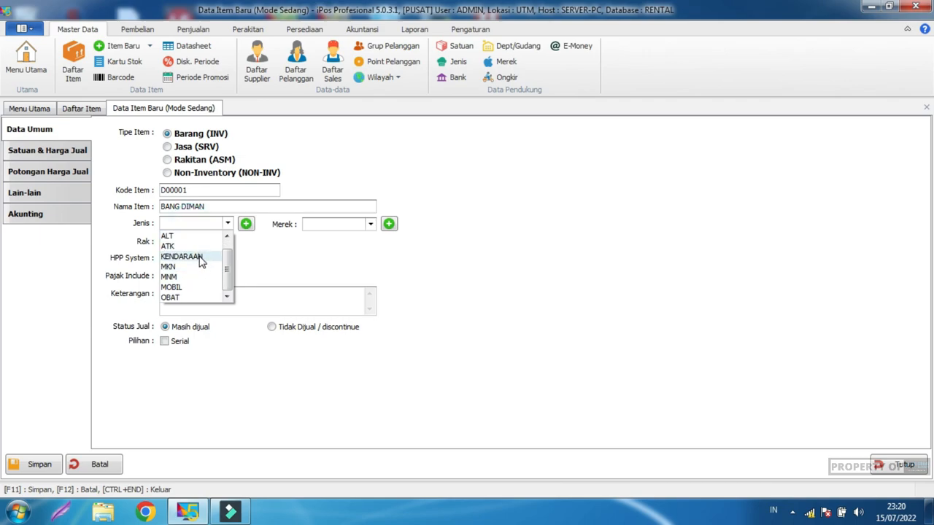
left_click(200, 257)
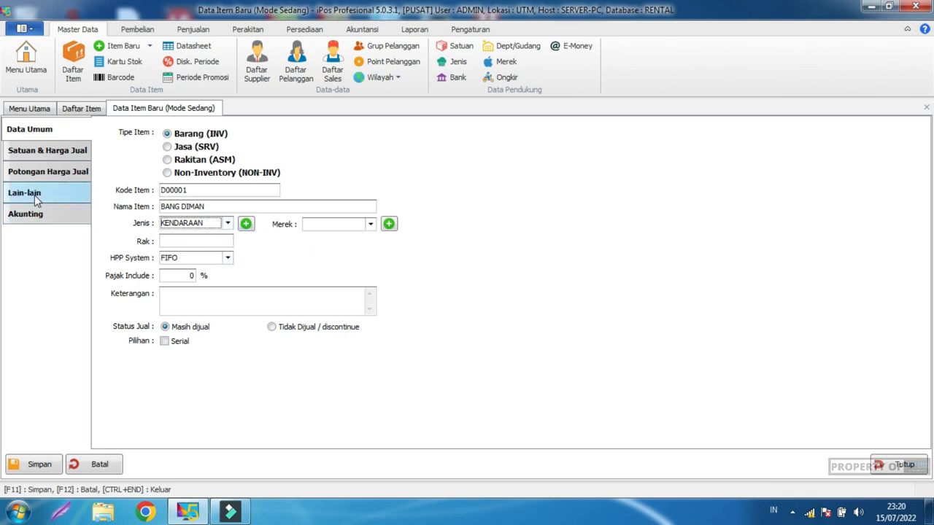
left_click(50, 153)
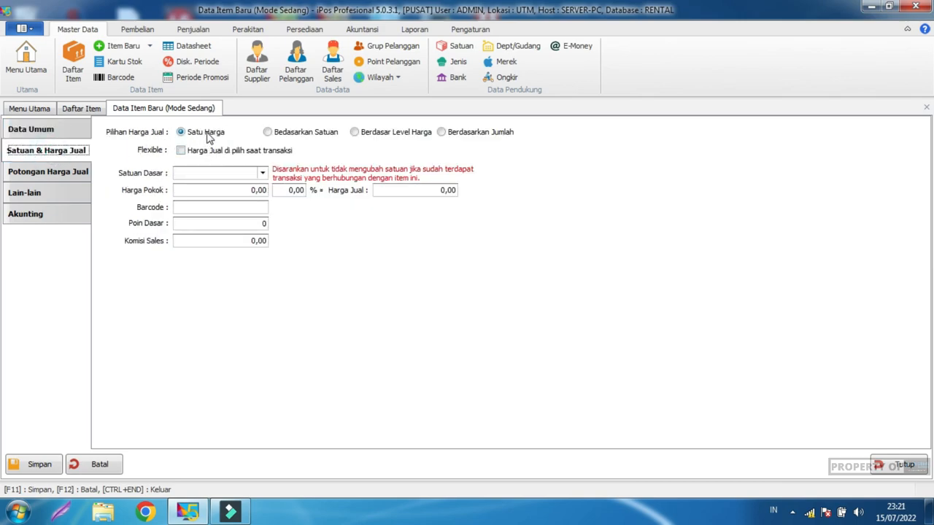
Step: Set item D00001's base unit to DRIVER
left_click(240, 175)
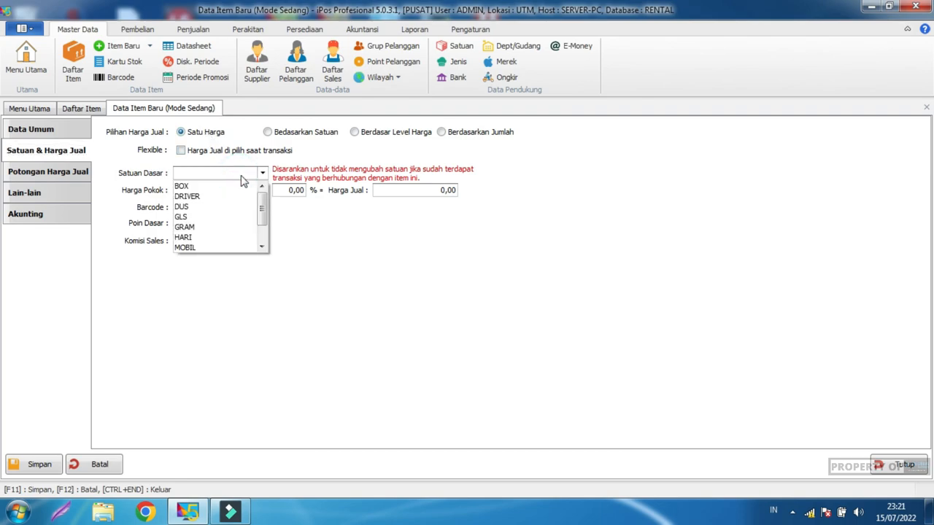
left_click(205, 197)
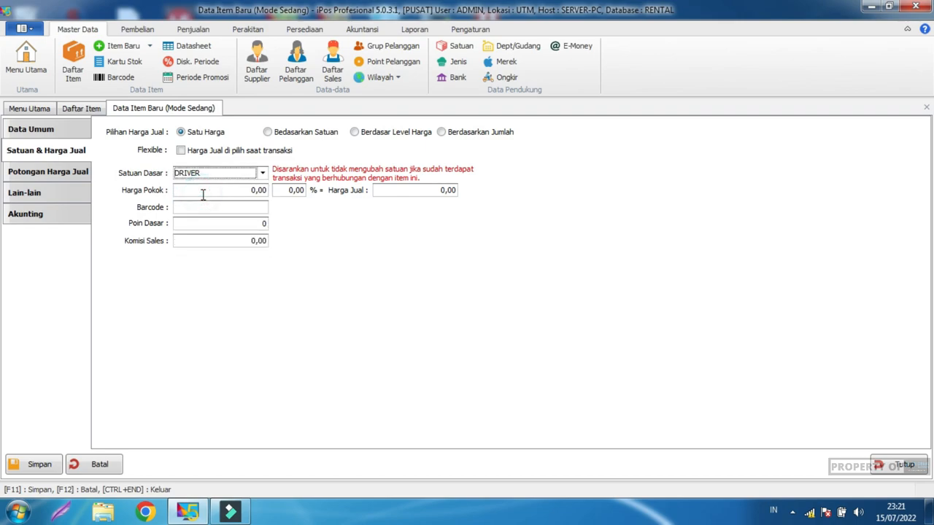
left_click(329, 240)
Step: Check the discount, other and accounting pages, save D00001, and start a blank form
left_click(73, 176)
left_click(66, 191)
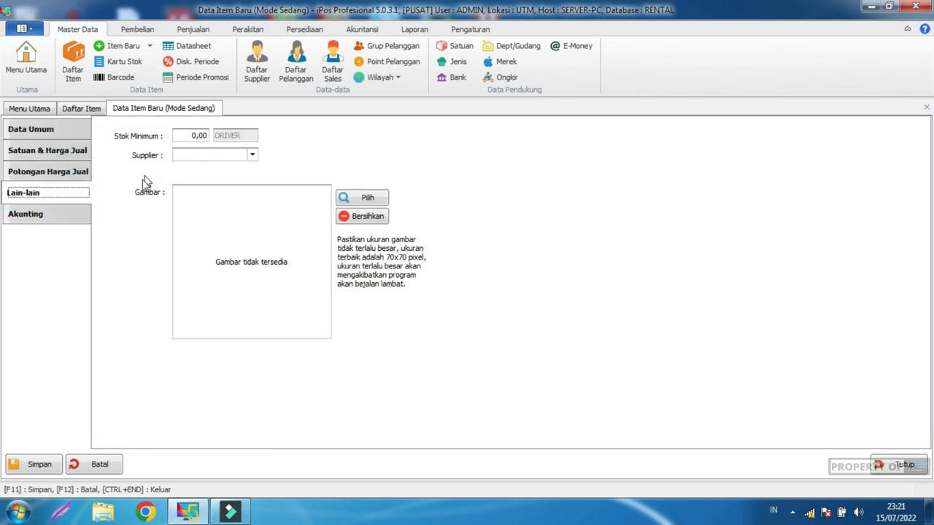
left_click(53, 213)
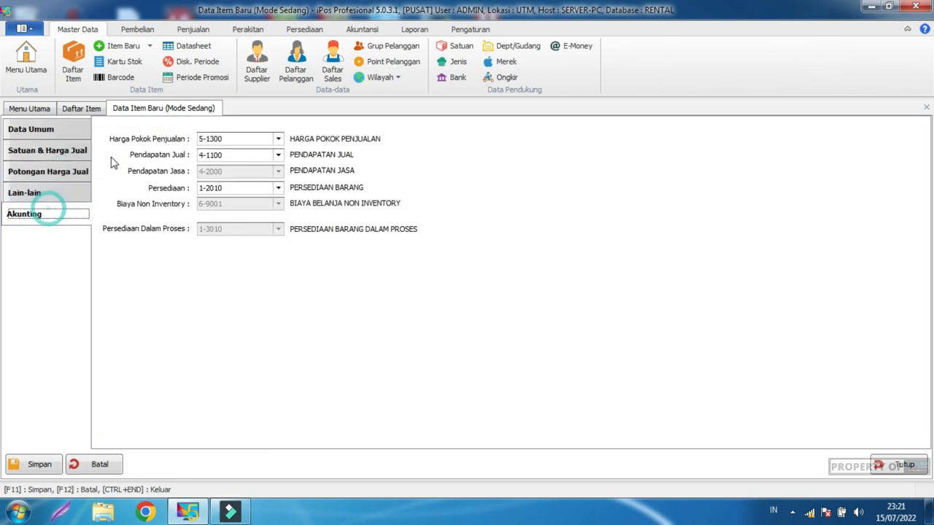
left_click(39, 467)
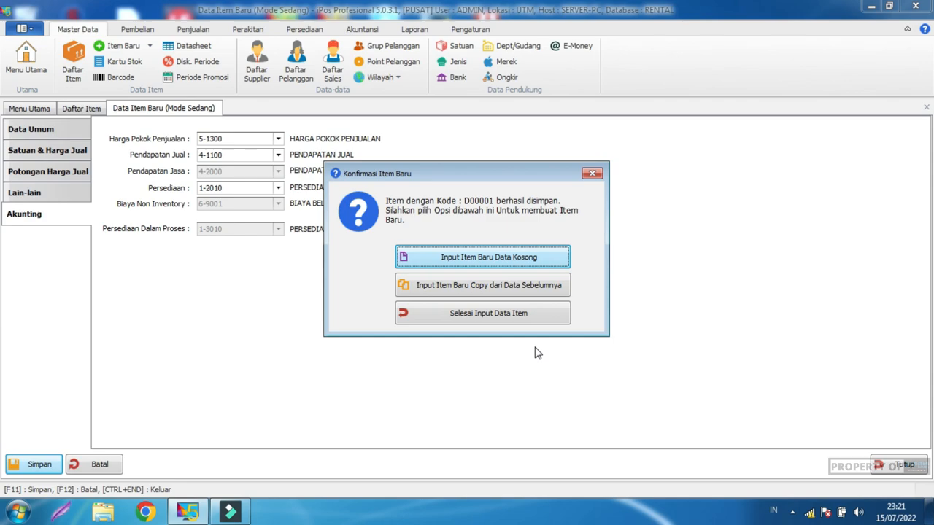
left_click(510, 261)
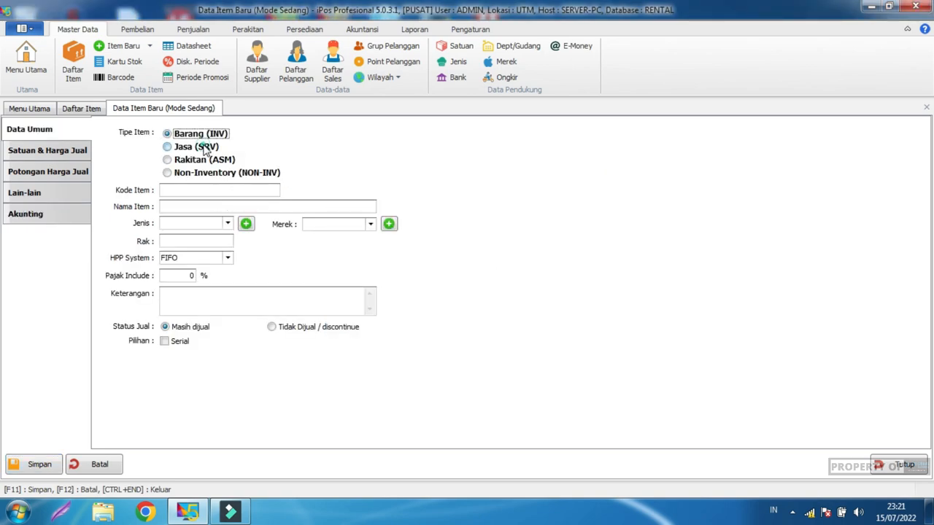
Step: Create a Jasa (SRV) item with code J0001, name SEWA MOBIL, category KENDARAAN
left_click(204, 147)
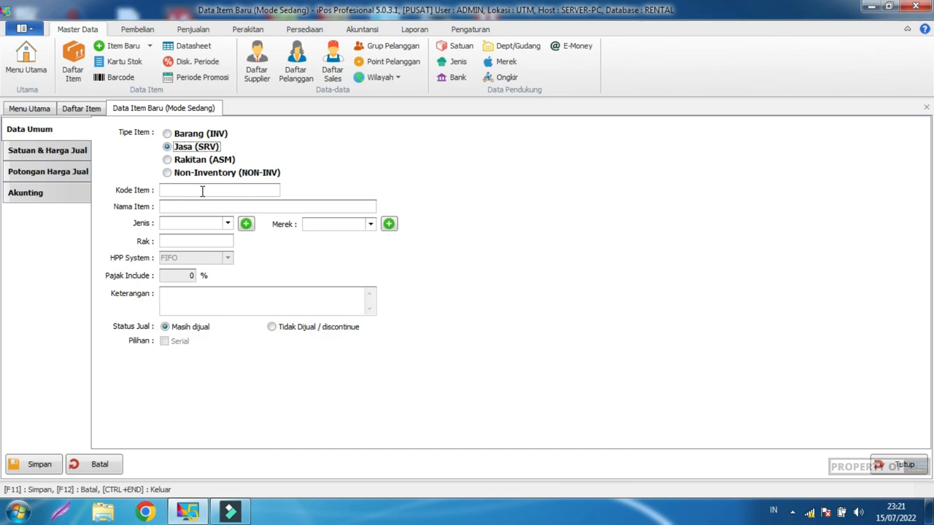
left_click(203, 191)
type("J0001")
left_click(194, 208)
type("J")
type("EWA")
type(" MOBIL")
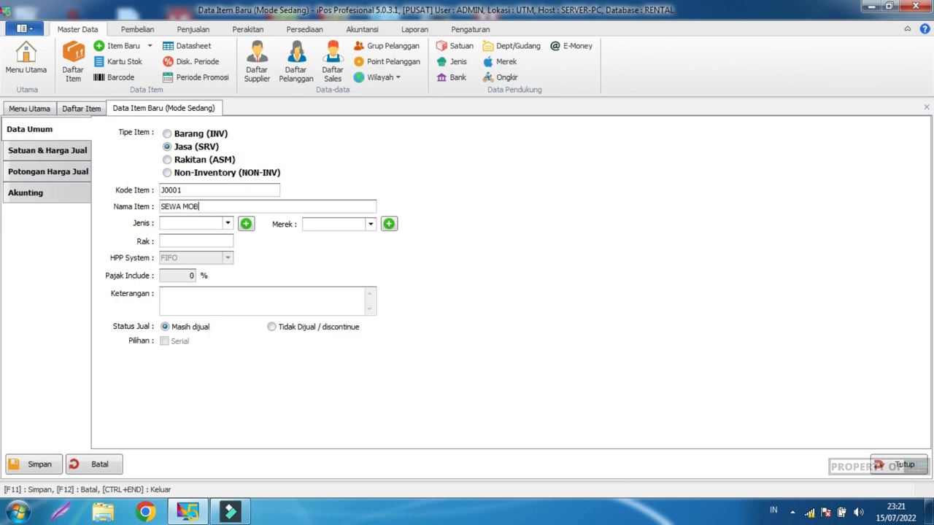
left_click(192, 228)
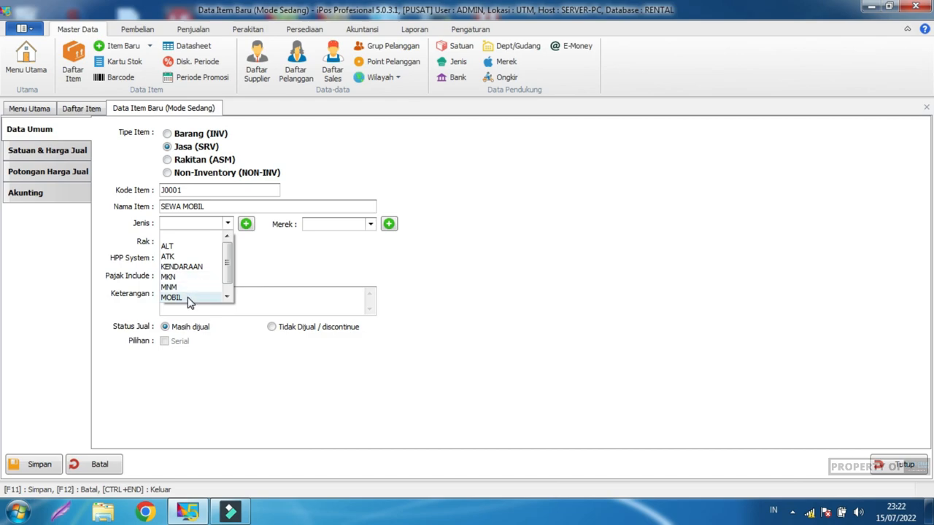
left_click(188, 267)
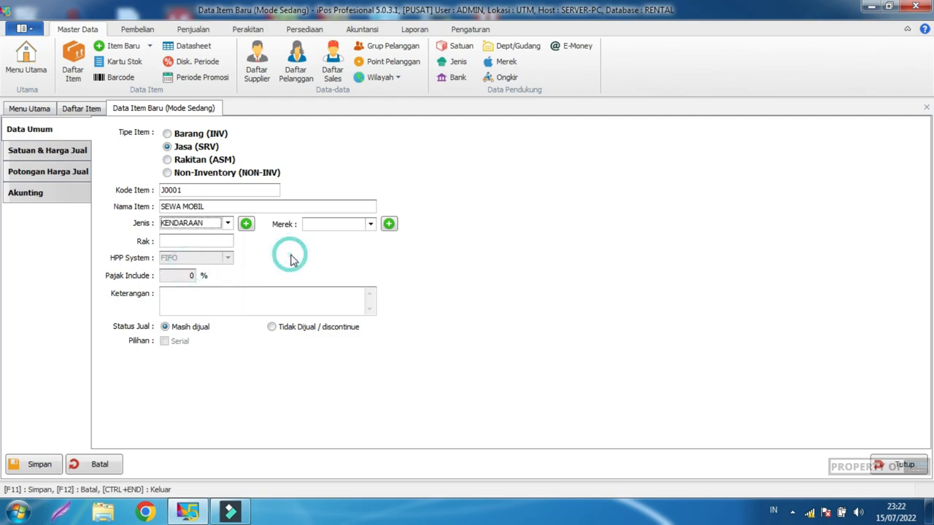
Step: Set the SEWA MOBIL item's base unit to MOBIL
left_click(82, 153)
left_click(241, 191)
left_click(241, 190)
left_click(241, 190)
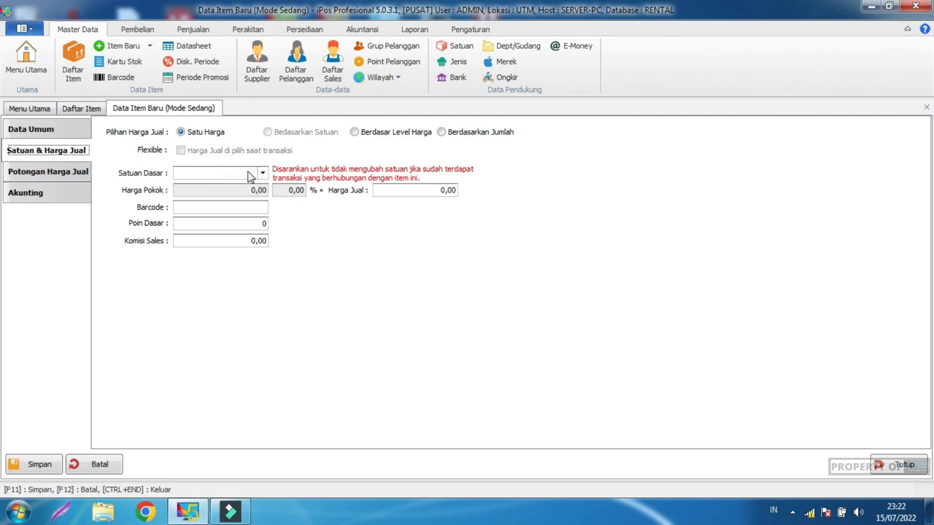
left_click(248, 176)
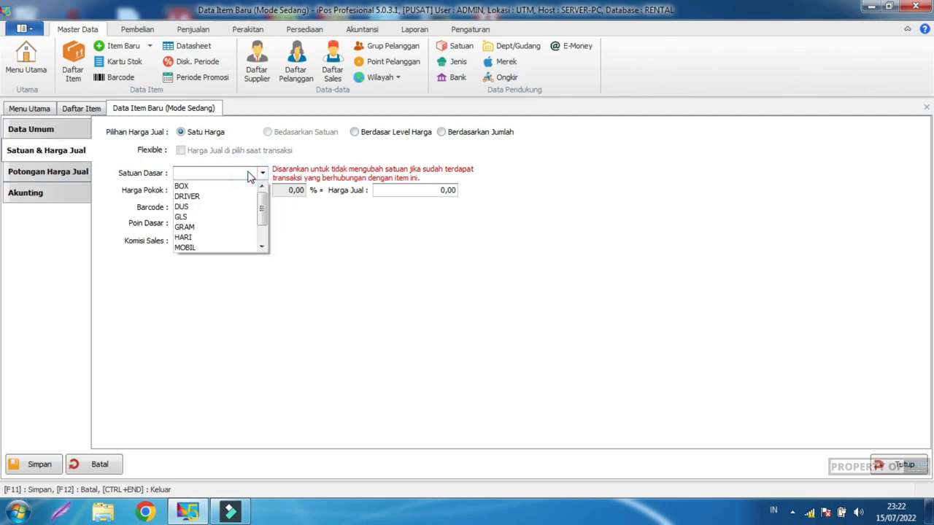
scroll(261, 219, "down", 1)
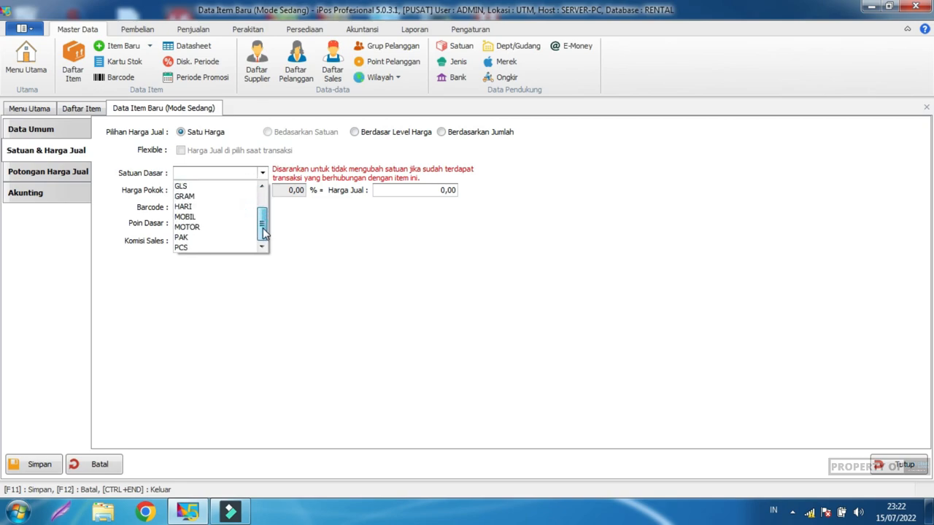
left_click(195, 218)
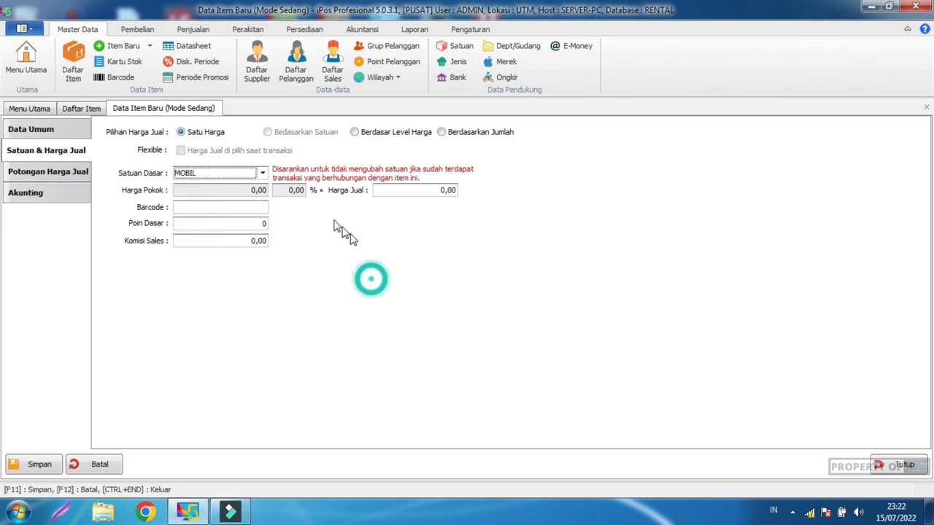
left_click(236, 206)
left_click(236, 223)
left_click(230, 241)
Step: Save item J0001 and start a blank new item set to Jasa (SRV)
left_click(32, 172)
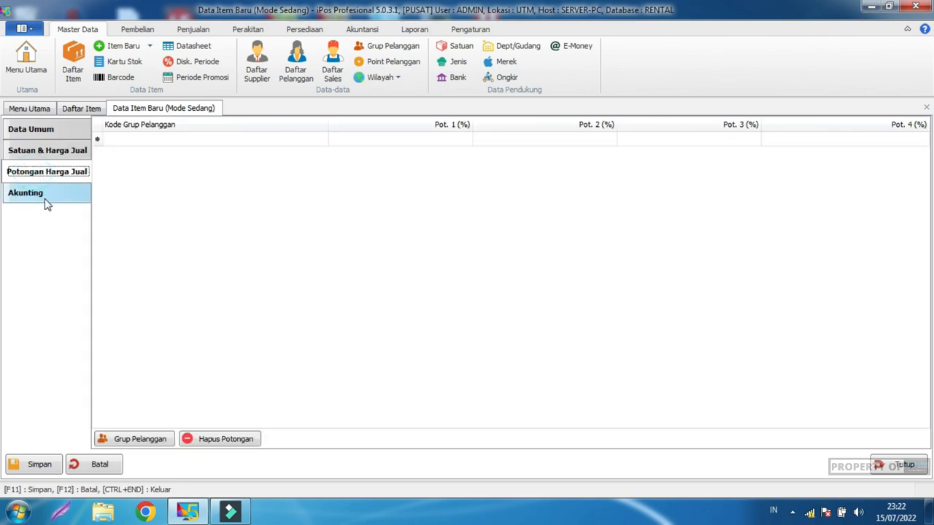
left_click(47, 197)
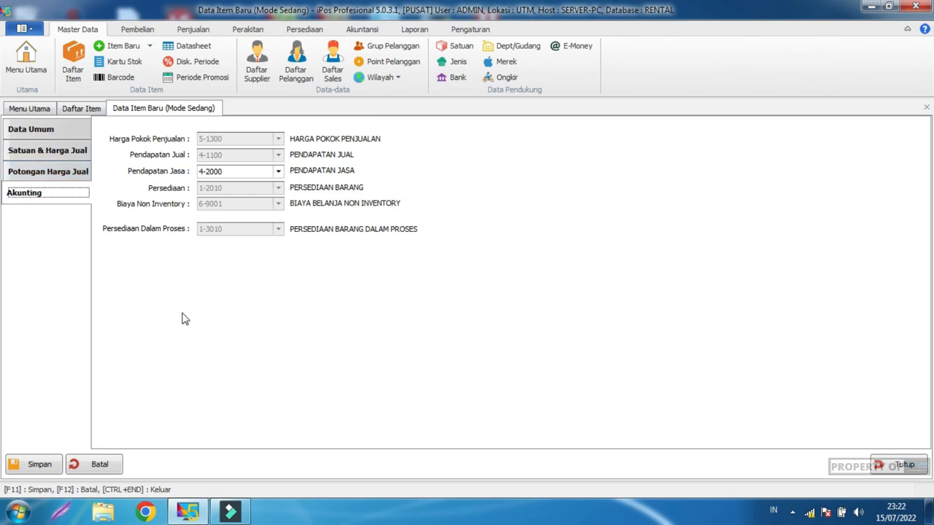
left_click(41, 464)
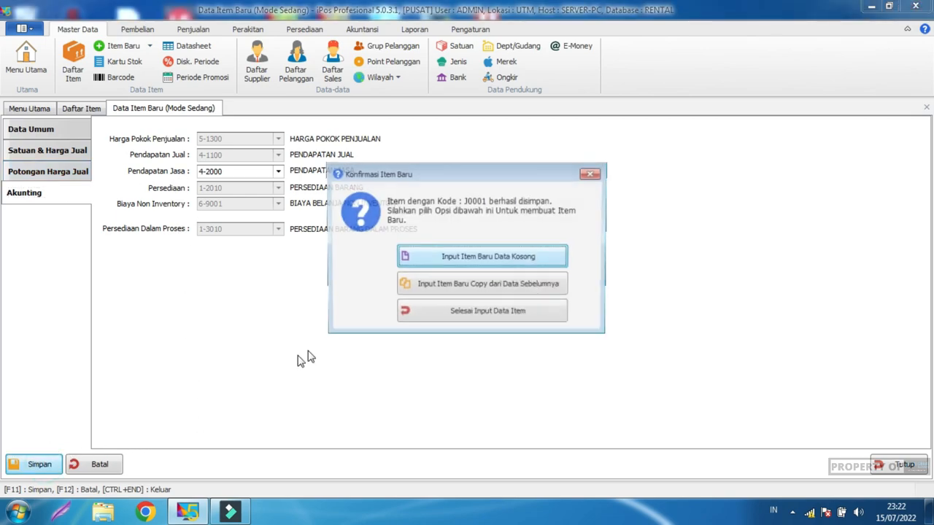
left_click(489, 265)
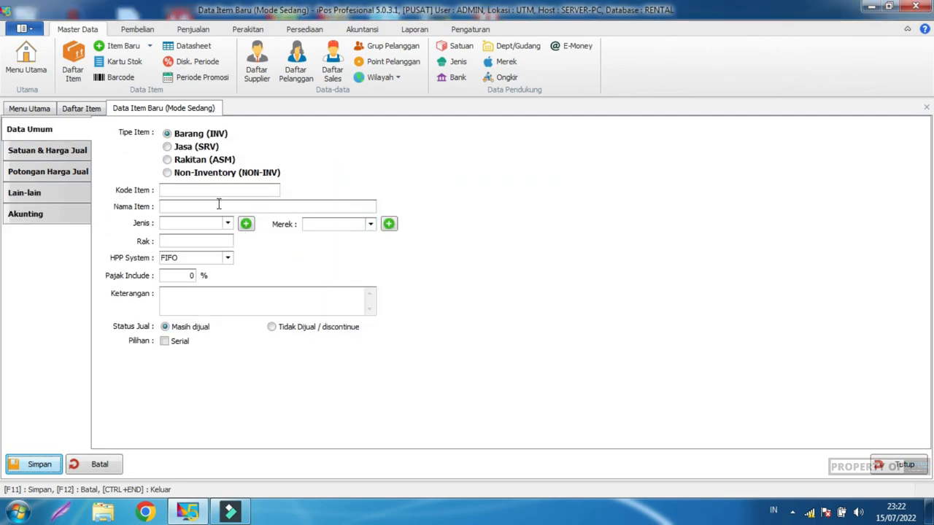
left_click(178, 147)
left_click(193, 191)
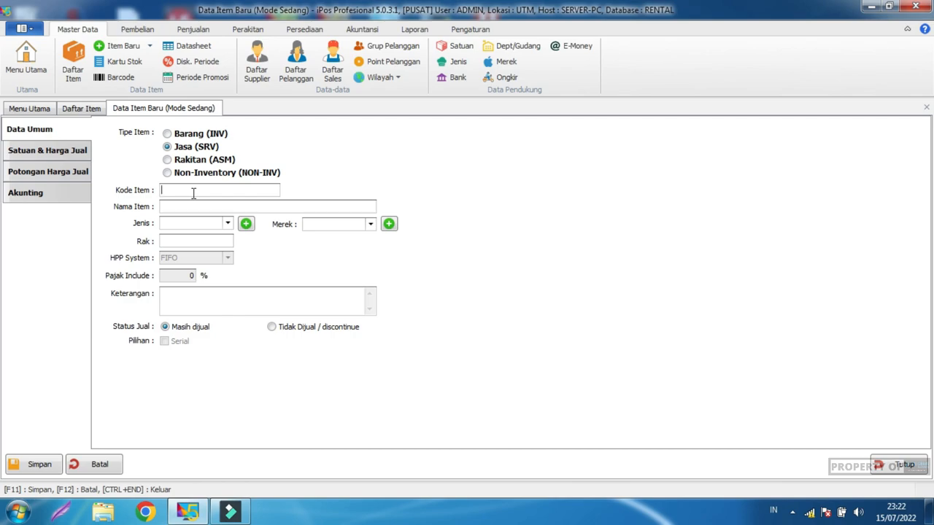
Step: Enter service item code D0002, name DRIVER, category KENDARAAN
type("D")
type("DR")
type("IVER")
left_click(227, 224)
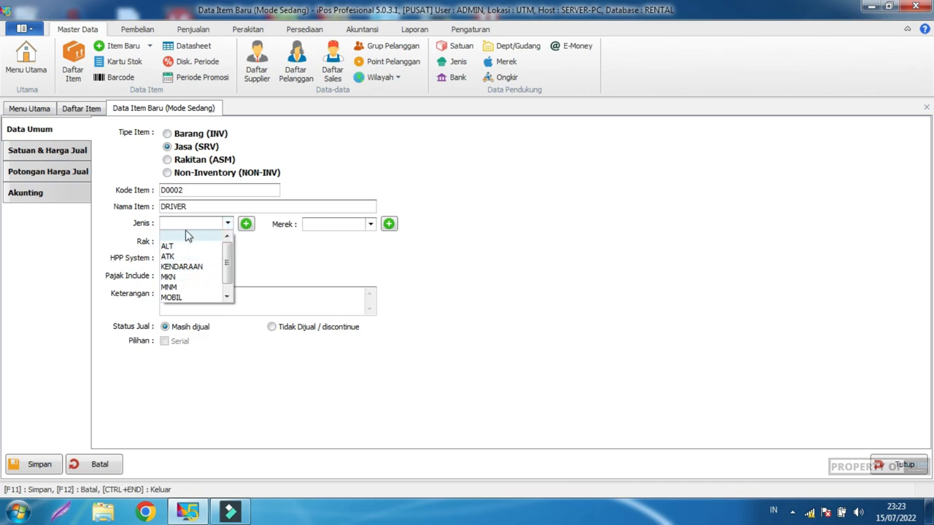
left_click(189, 267)
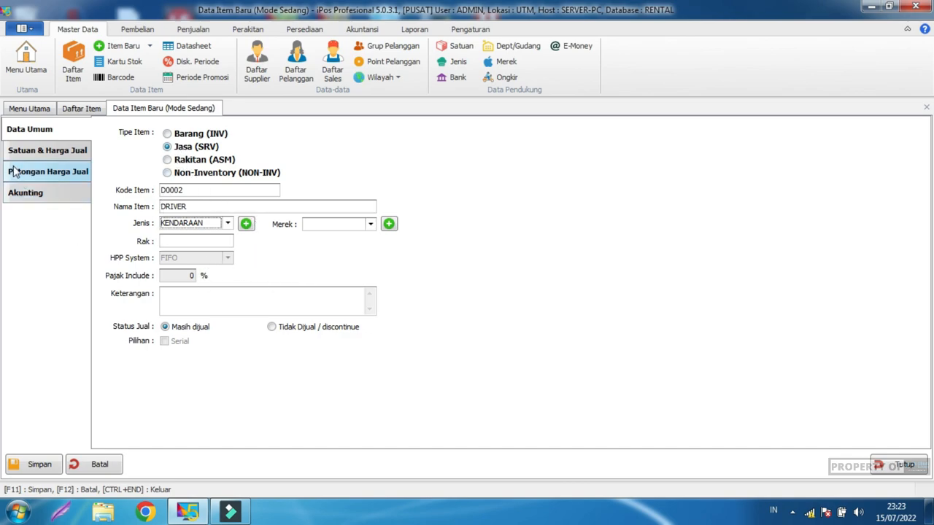
Step: Set the DRIVER item's base unit to DRIVER
left_click(51, 151)
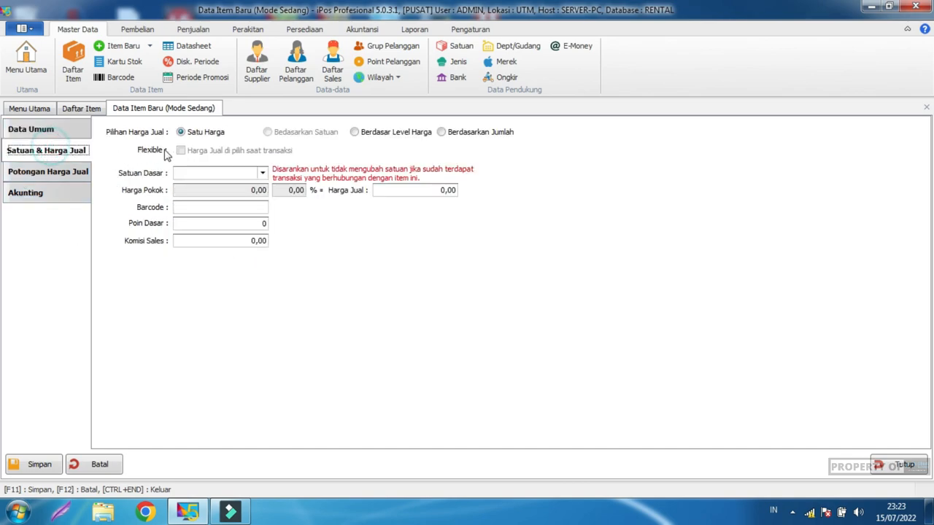
left_click(257, 174)
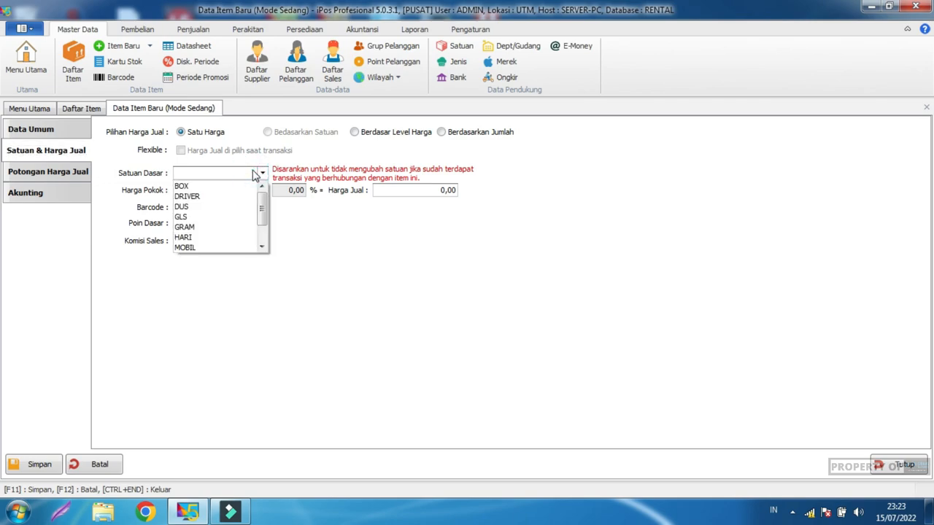
left_click_drag(260, 210, 223, 197)
left_click(207, 196)
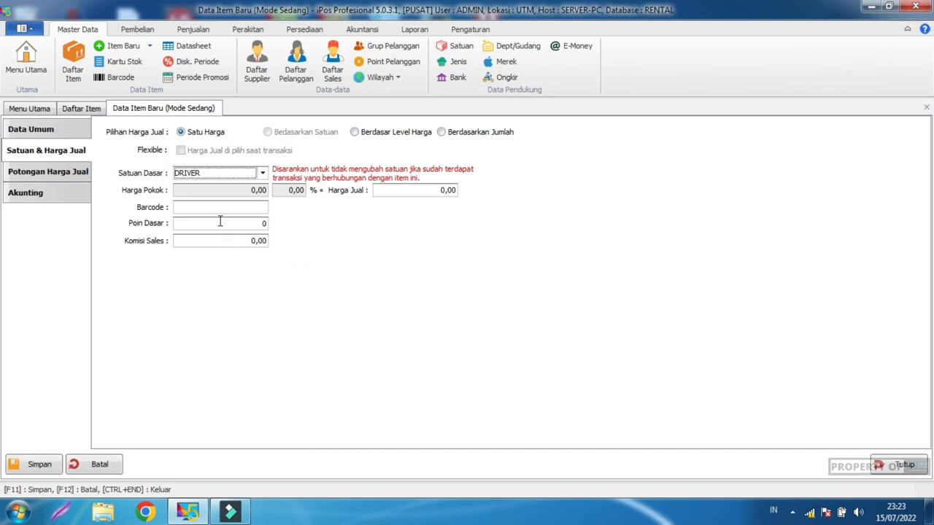
left_click(68, 170)
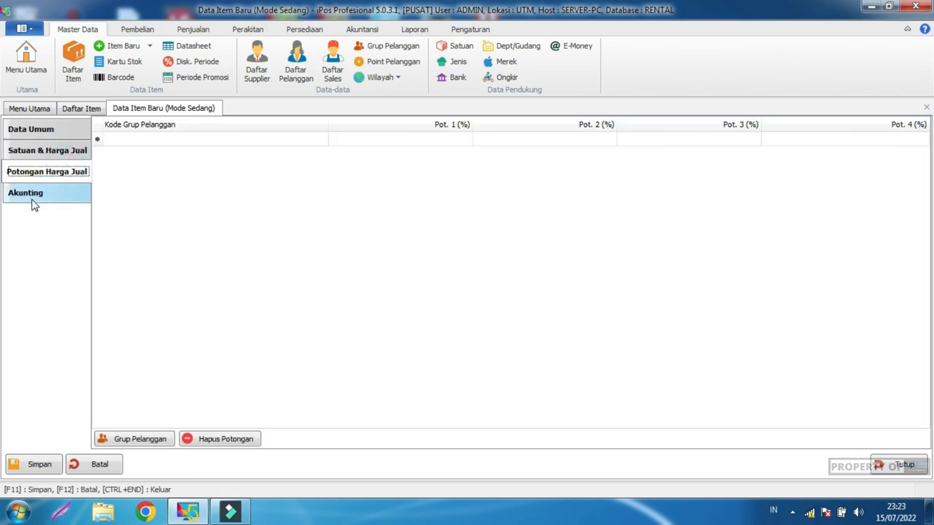
Step: Save service item D0002 and finish item entry with Selesai Input Data Item
left_click(31, 193)
left_click(33, 465)
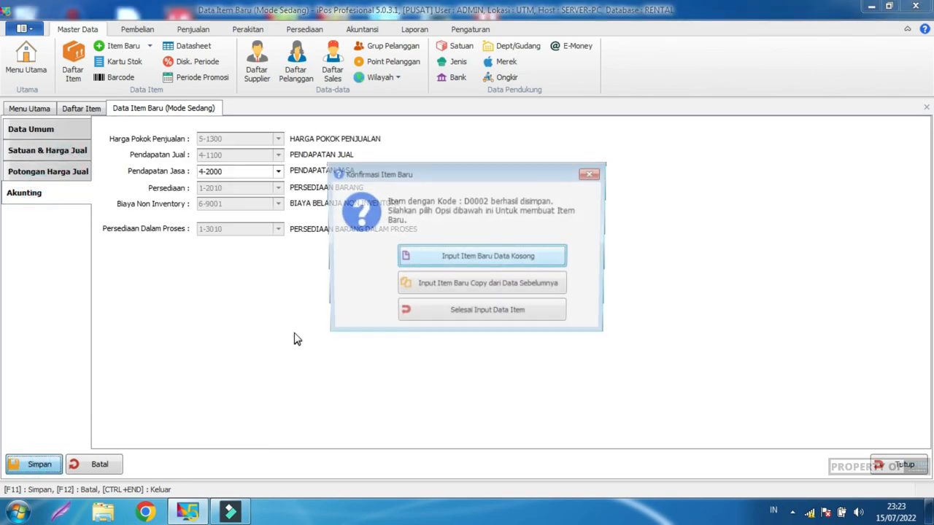
left_click(540, 319)
Step: Review the four item rows in Daftar Item, noting item D00001's zero stock
left_click(261, 254)
left_click(267, 240)
left_click(274, 254)
left_click(271, 268)
left_click(272, 283)
left_click(296, 270)
left_click(224, 268)
left_click(219, 254)
left_click(214, 260)
left_click(215, 268)
left_click(212, 254)
left_click(211, 240)
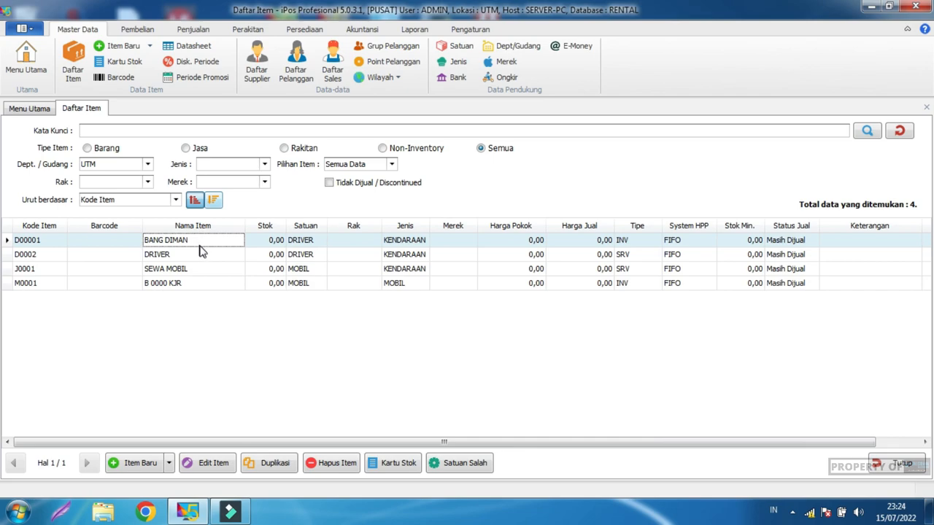
left_click(272, 241)
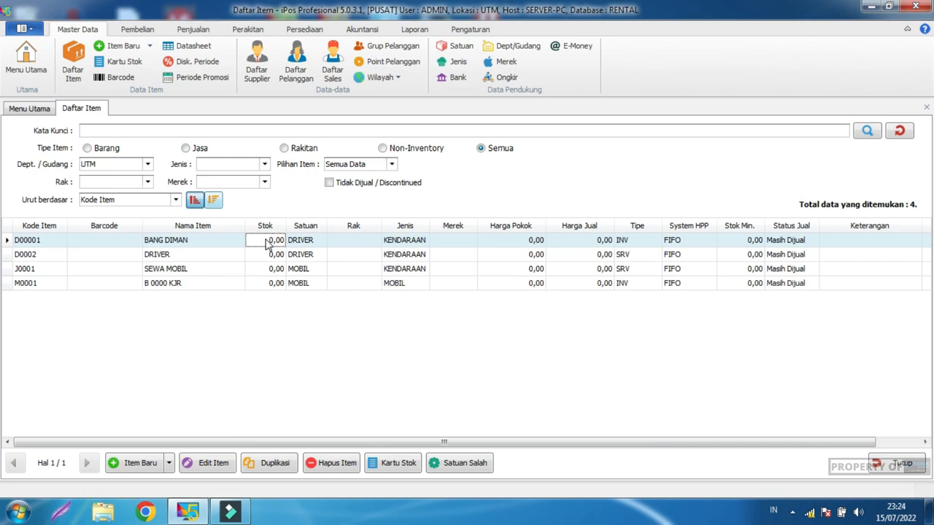
left_click(304, 29)
Step: Start an opening stock entry and add BANG DIMAN (D00001) with quantity 1
left_click(108, 66)
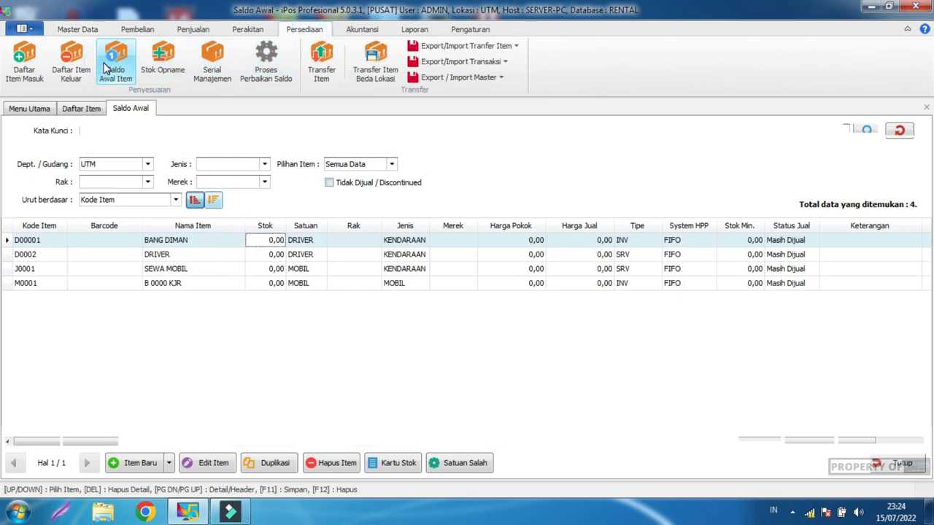
left_click(84, 176)
type("diman")
key("Return")
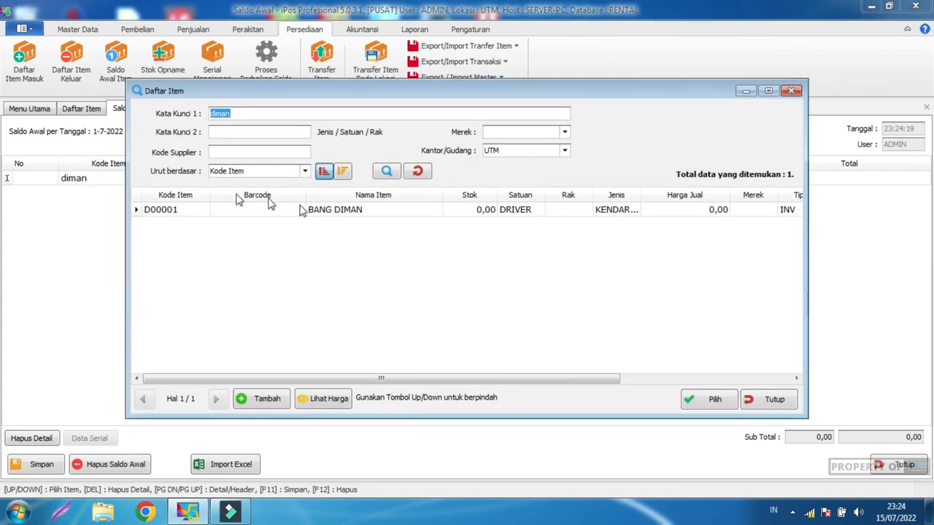
double_click(399, 211)
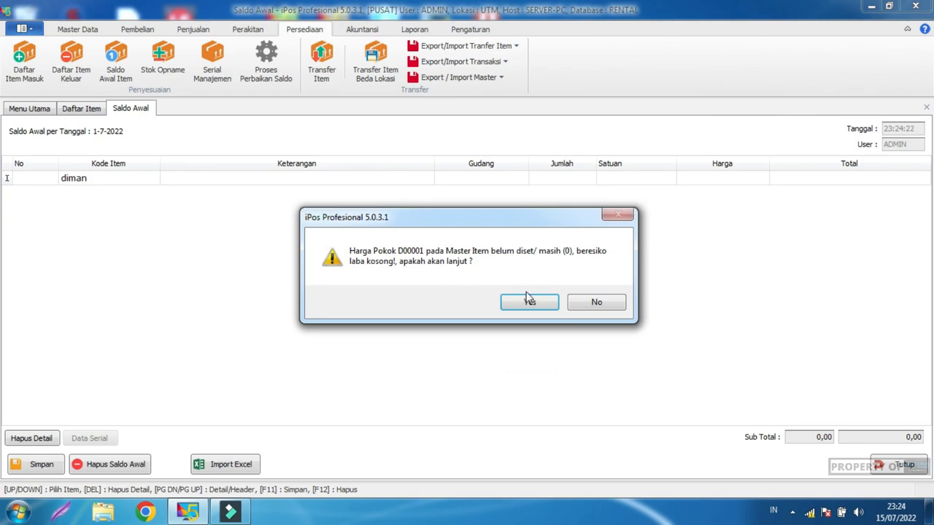
left_click(531, 302)
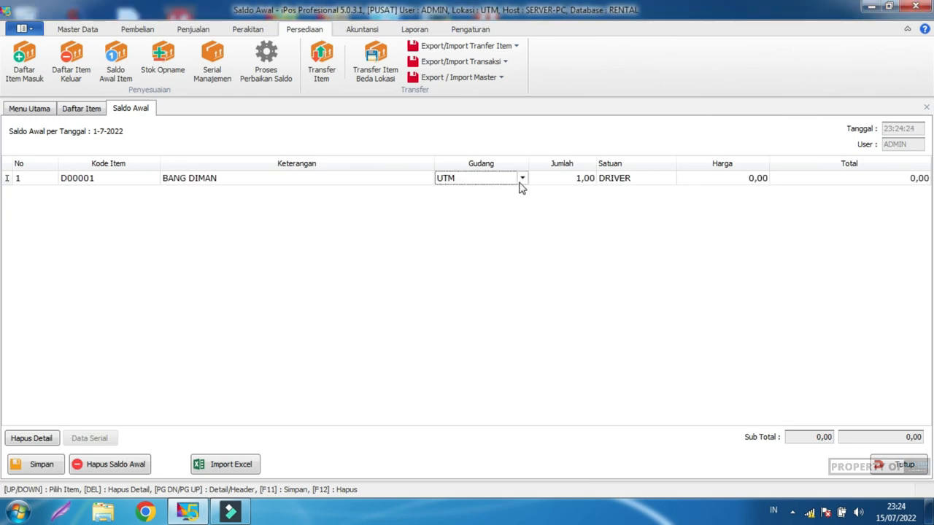
left_click(566, 181)
key("Down")
Step: Add B 0000 KJR (M0001) as the second opening stock row, accepting the zero-cost warning
left_click(120, 197)
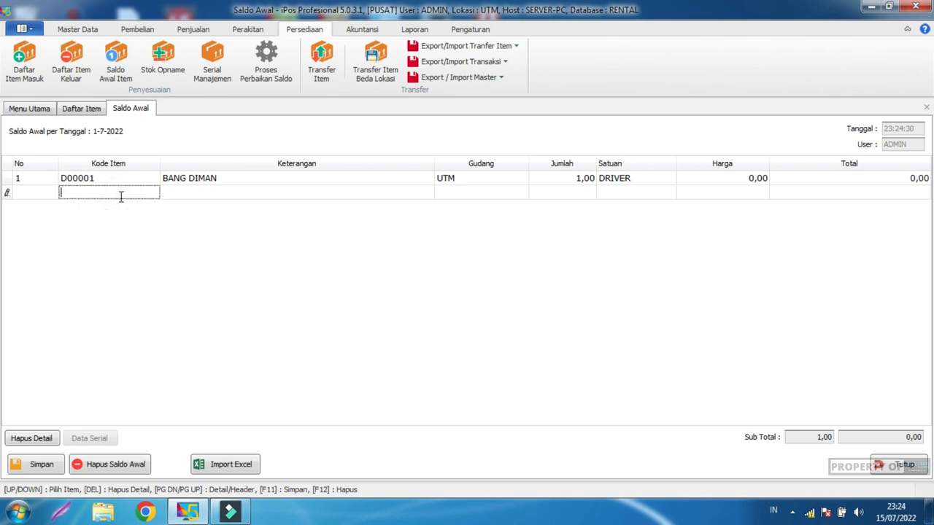
type("bj")
key("Return")
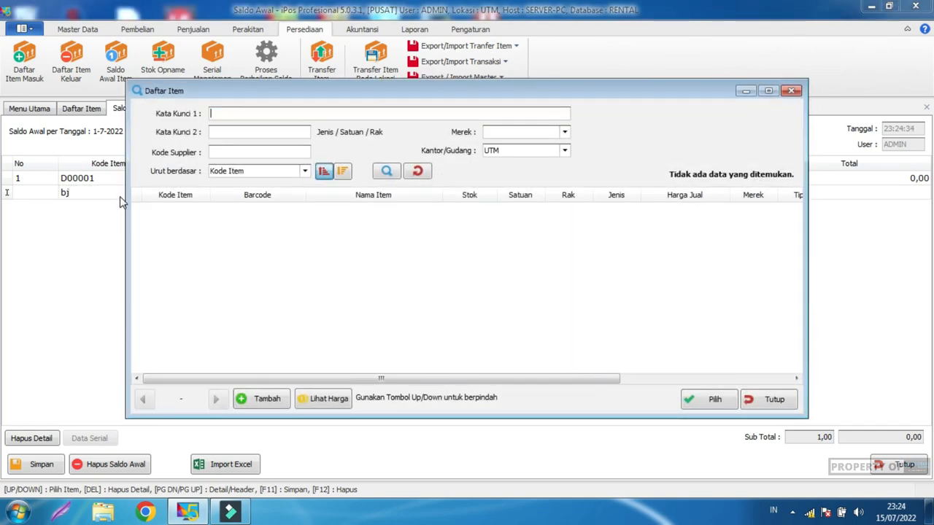
type("b")
key("Return")
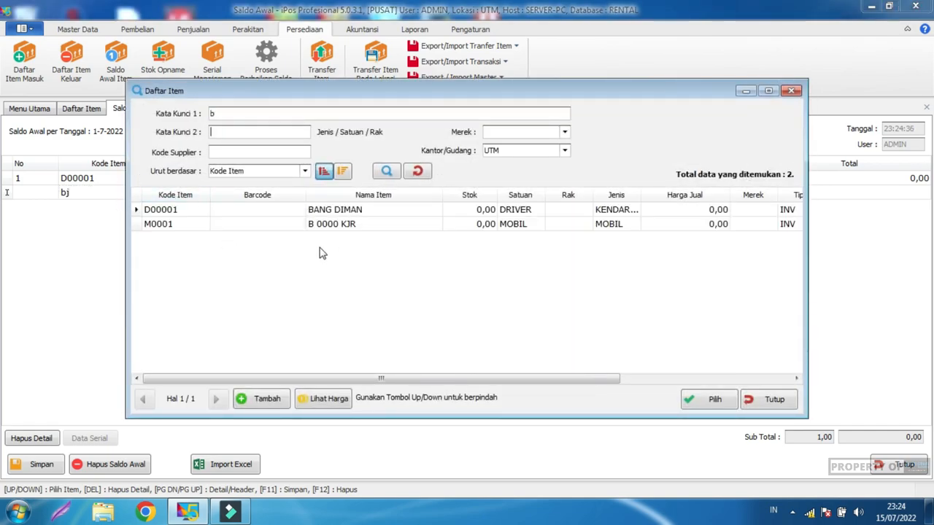
double_click(343, 231)
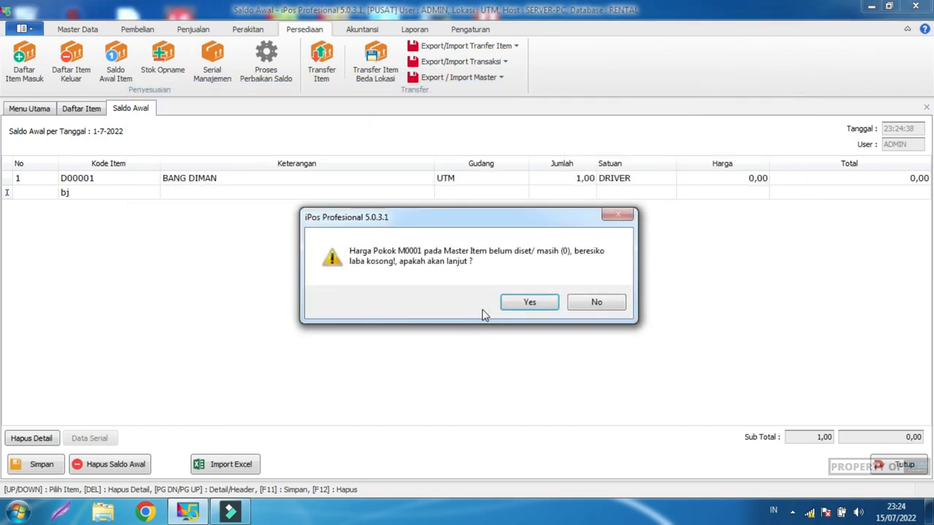
left_click(532, 303)
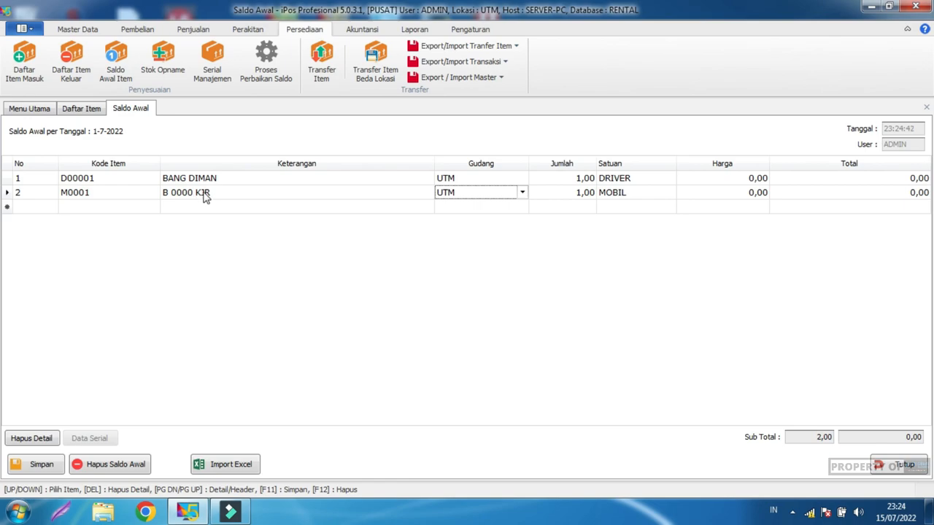
Step: Save the opening stock entries, then close Saldo Awal and the item list
left_click(192, 270)
left_click(21, 466)
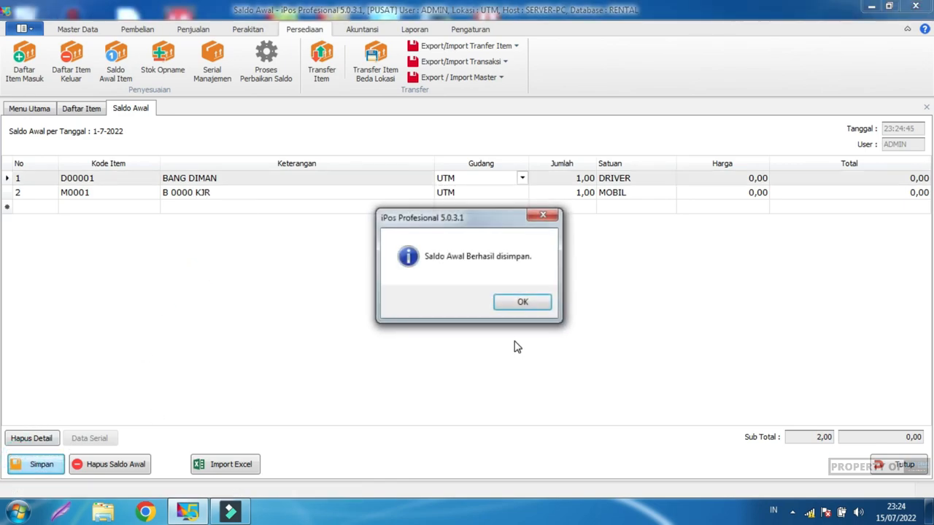
left_click(522, 301)
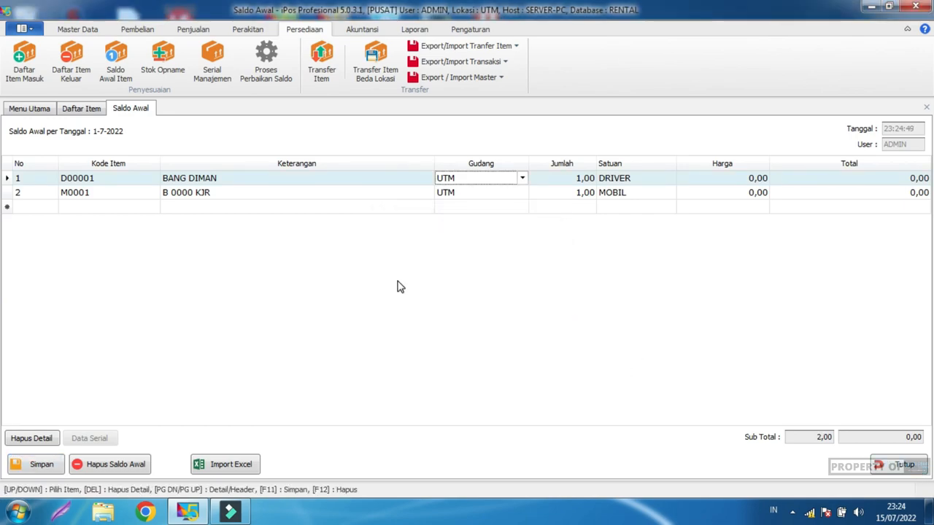
left_click(894, 467)
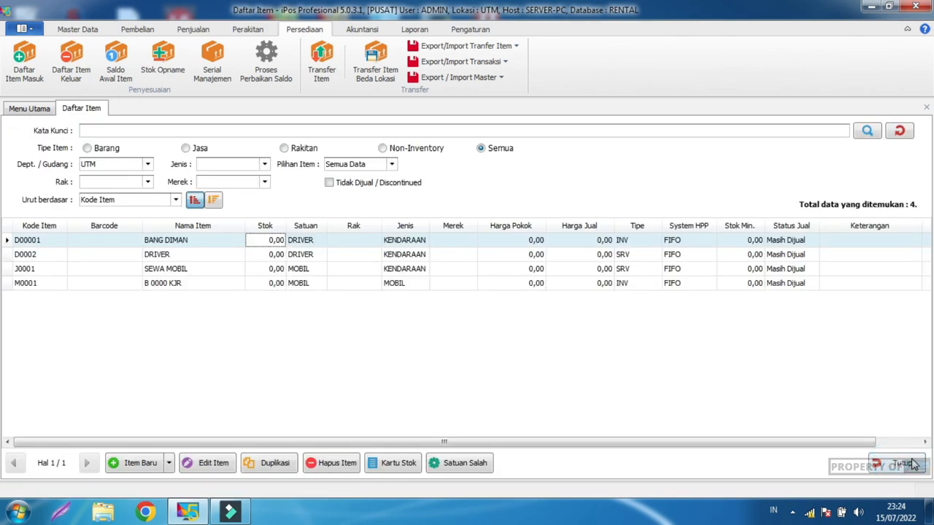
left_click(904, 465)
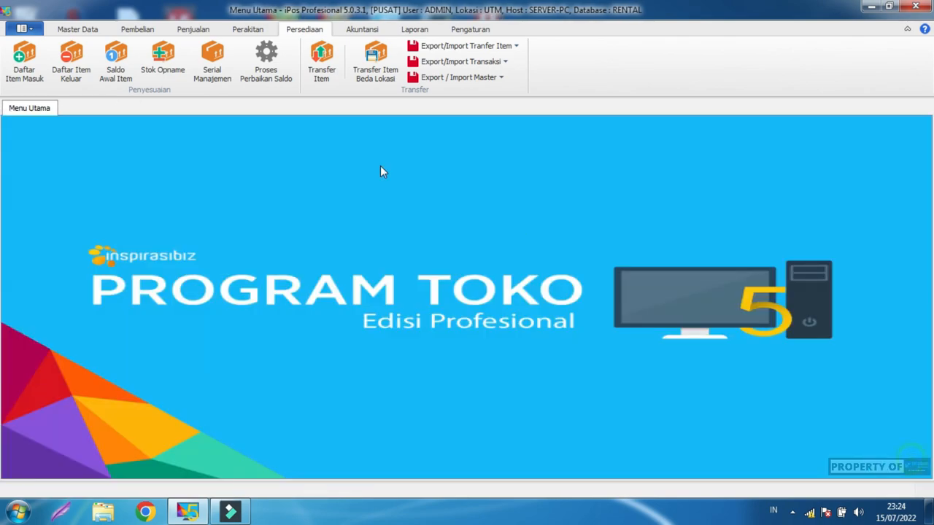
Step: Add warehouse GDG, GUDANG FIKTIF, linked to account 1-2010 PERSEDIAAN BARANG
left_click(92, 35)
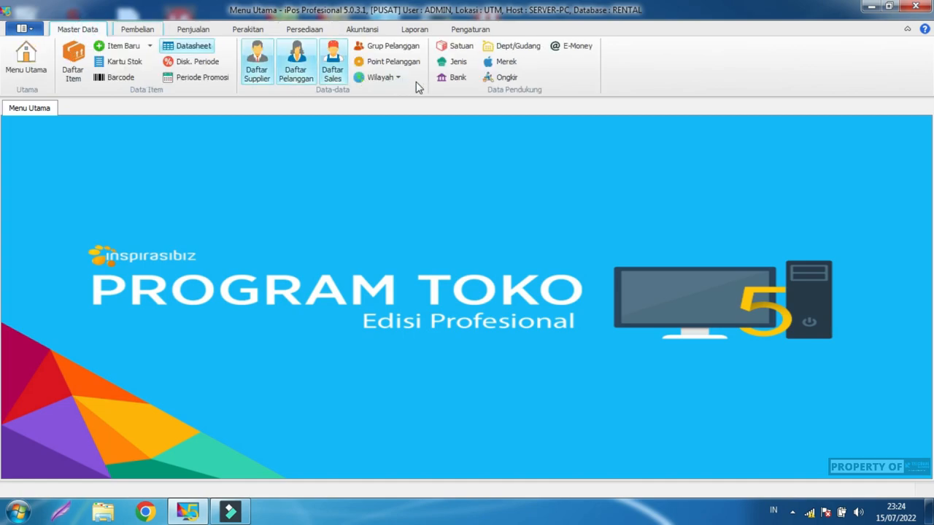
left_click(519, 47)
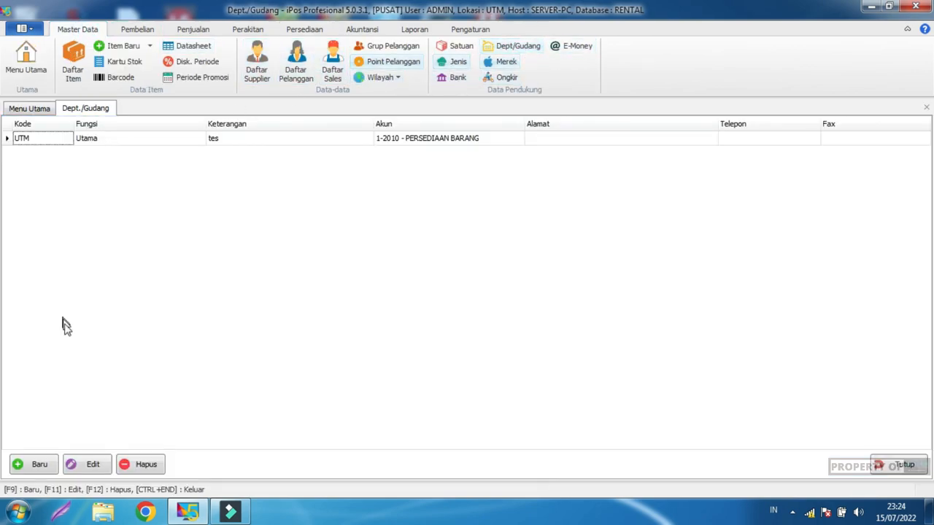
left_click(37, 464)
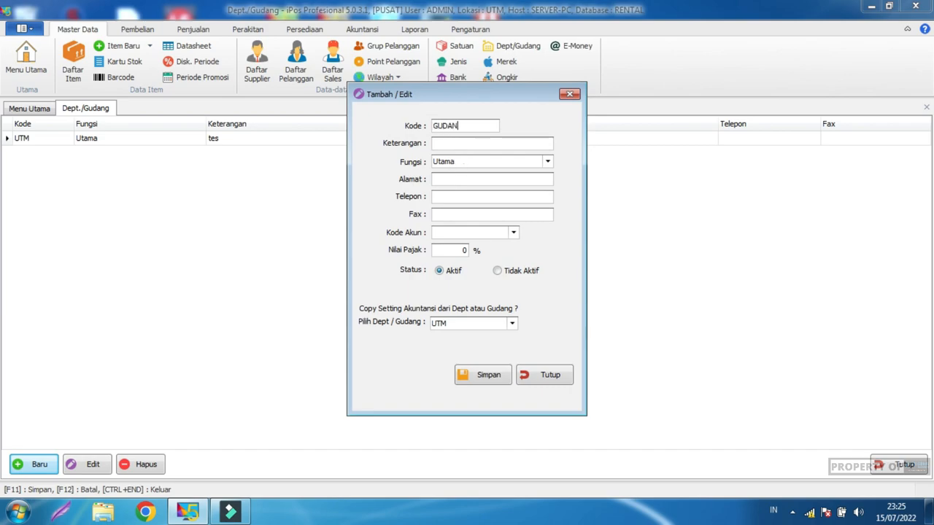
double_click(458, 126)
type("GUDANG FIKTIF")
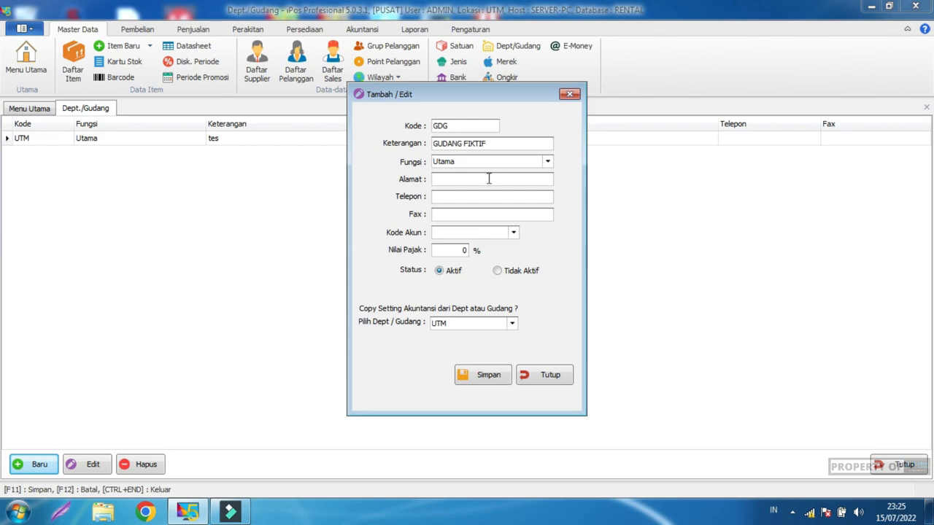
left_click(513, 234)
left_click_drag(571, 331, 724, 473)
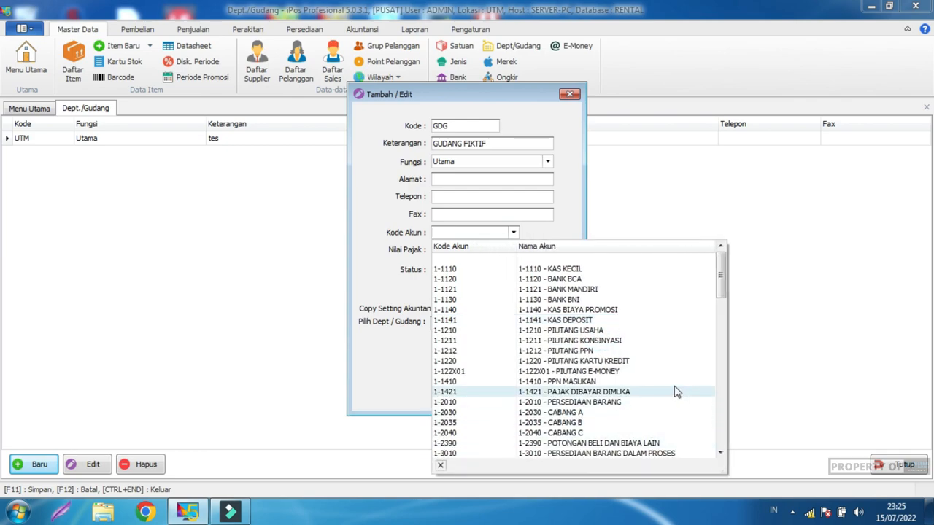
left_click(617, 402)
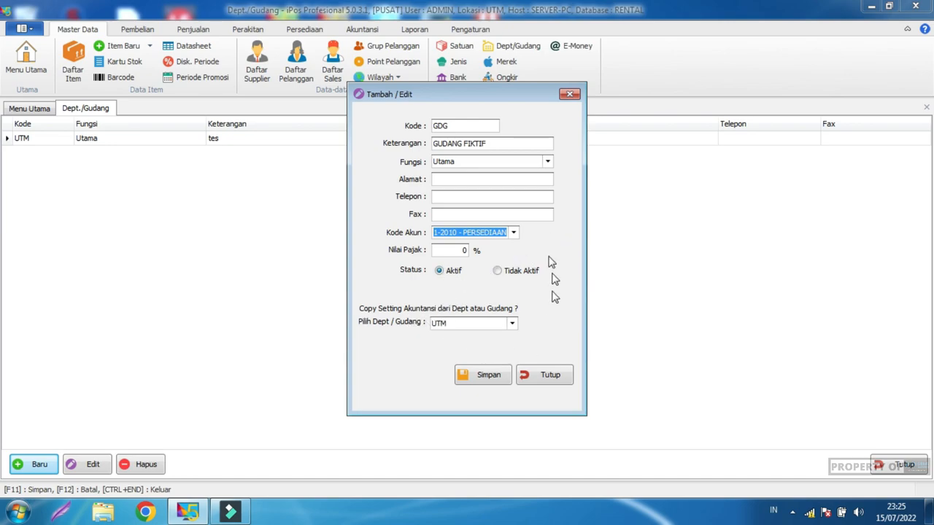
Step: Save the new GDG warehouse, close its form, and bring up the item list
left_click(483, 377)
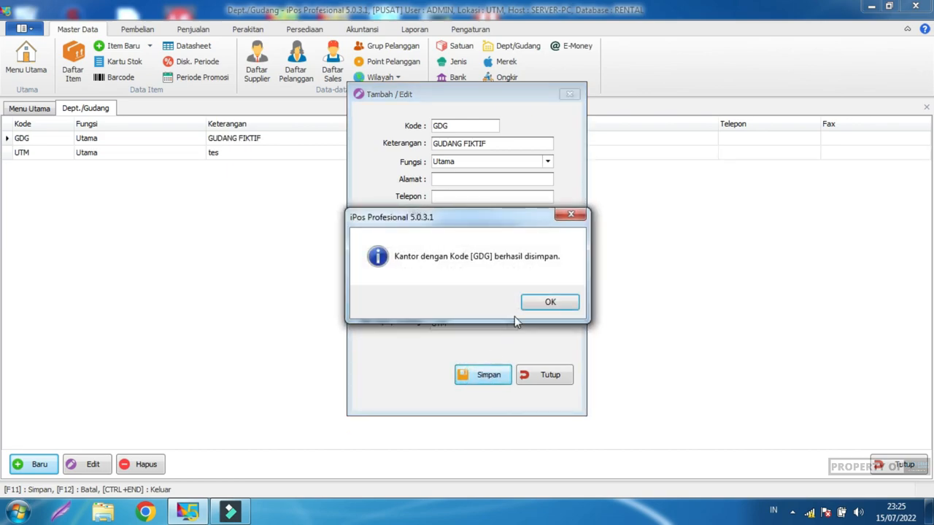
left_click(549, 305)
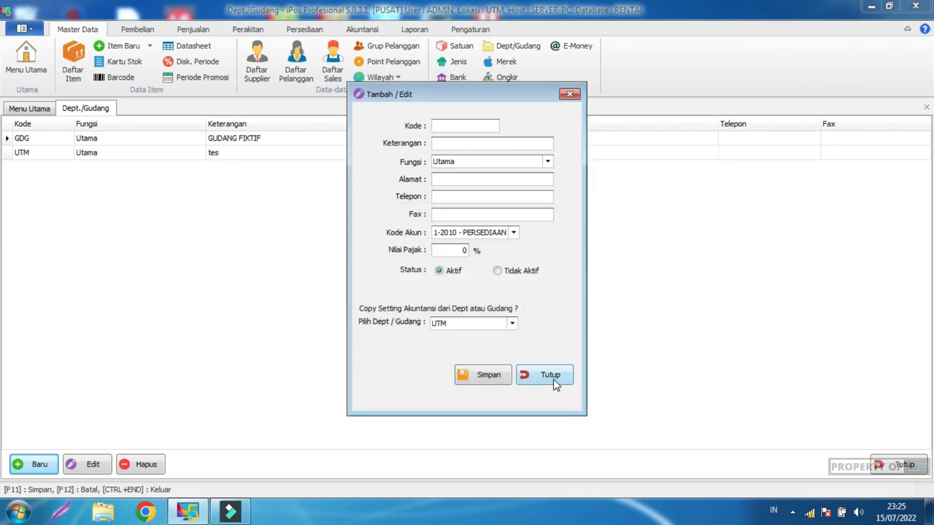
left_click(551, 375)
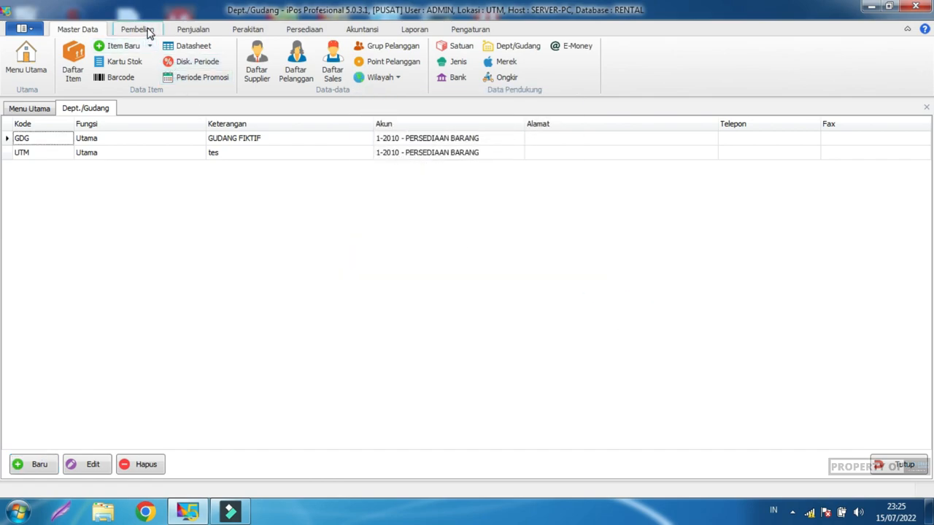
left_click(73, 64)
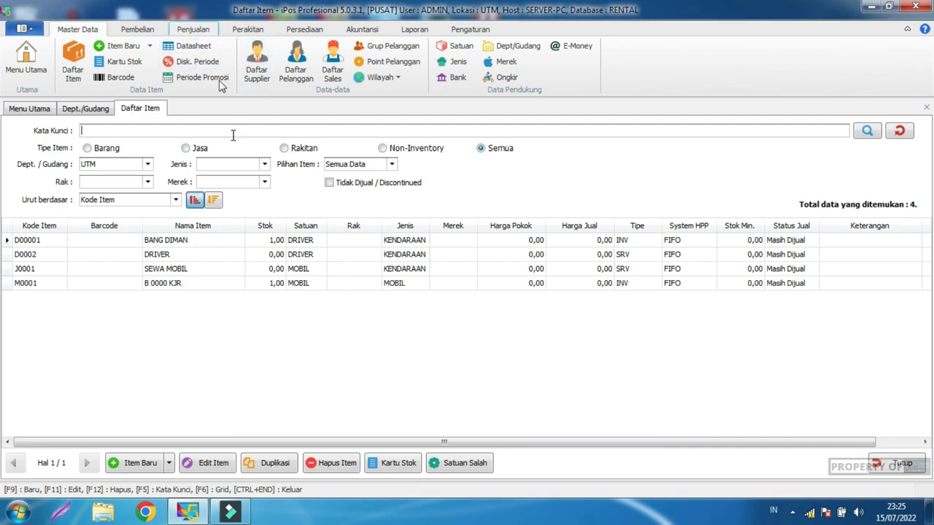
Step: Check that items D00001 and M0001 each show stock 1,00, then show the Penjualan commands
left_click(274, 242)
left_click(265, 284)
left_click(259, 241)
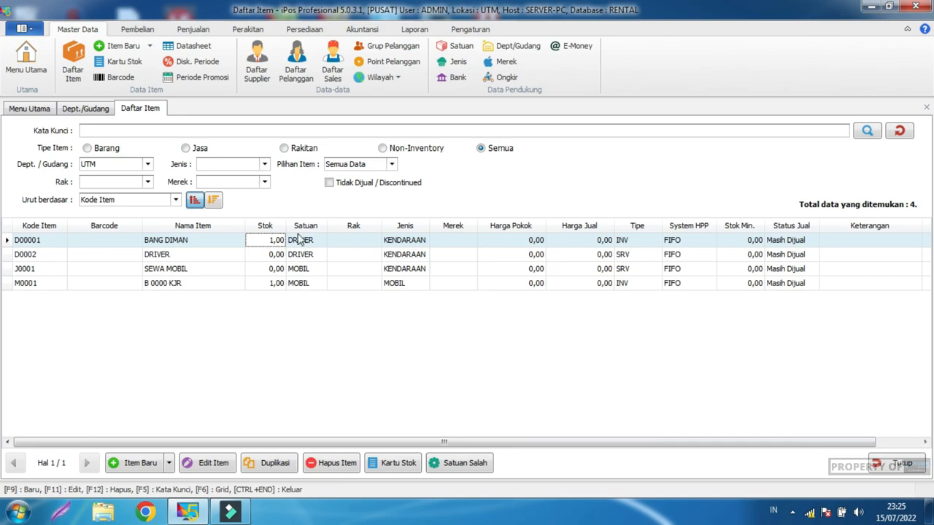
left_click(193, 30)
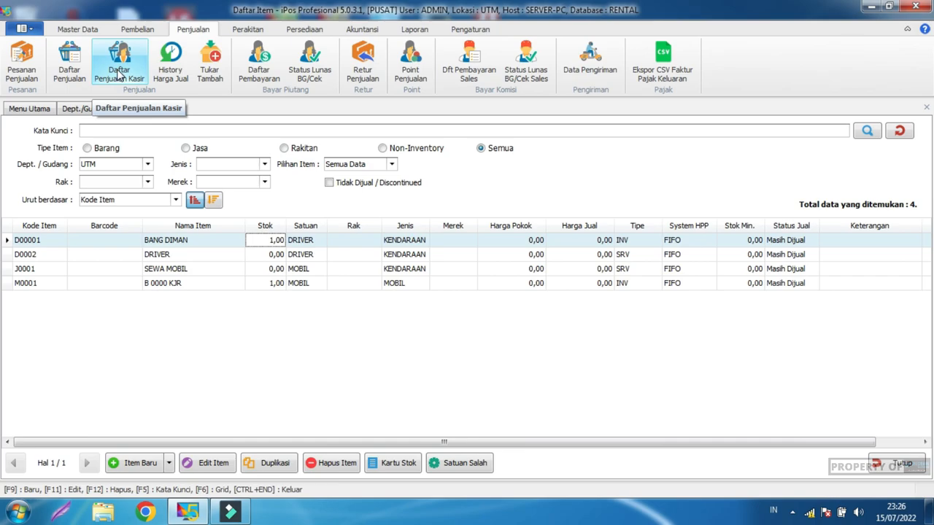
Step: Start a new sale and select the existing customer PL0001
left_click(71, 66)
left_click(150, 464)
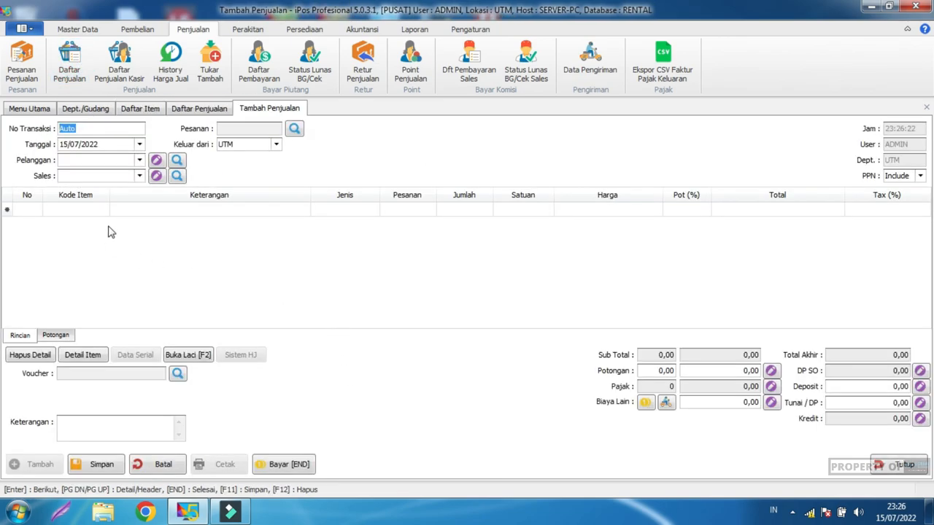
left_click(139, 160)
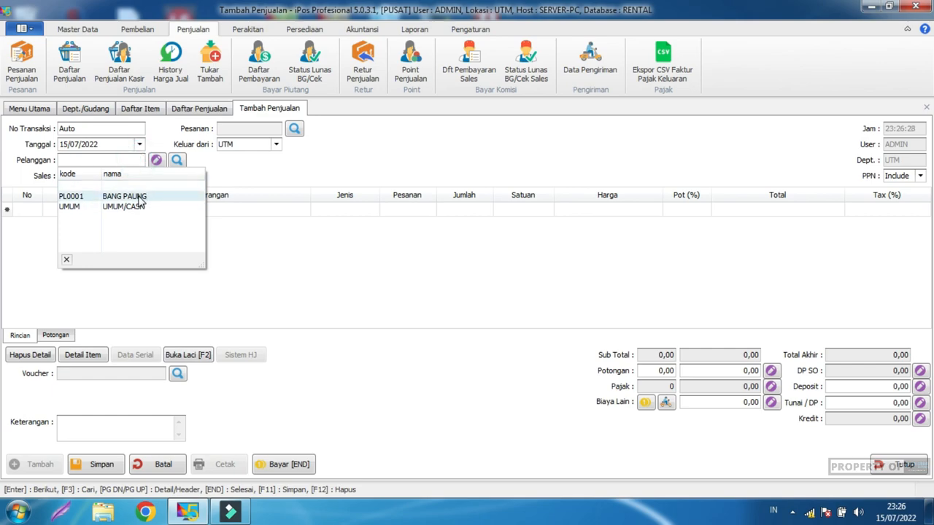
left_click(177, 162)
left_click(321, 407)
left_click(342, 102)
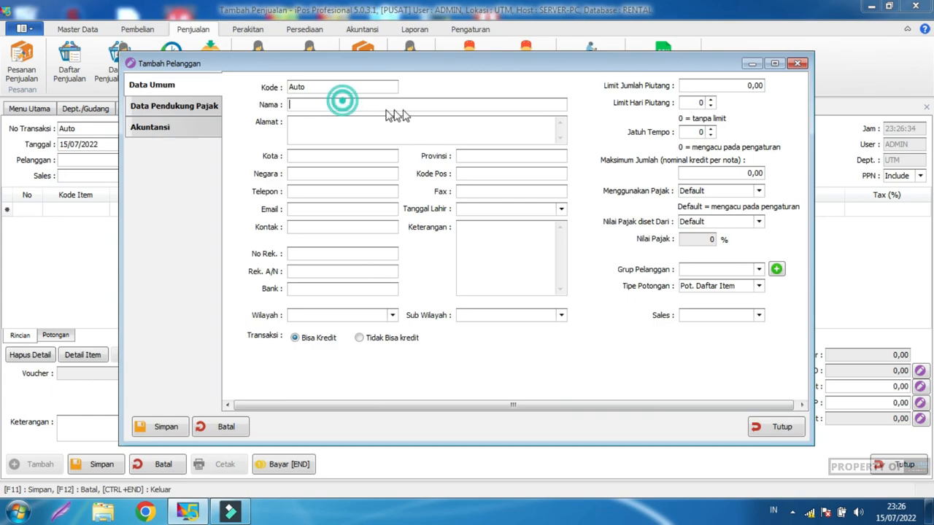
left_click(772, 427)
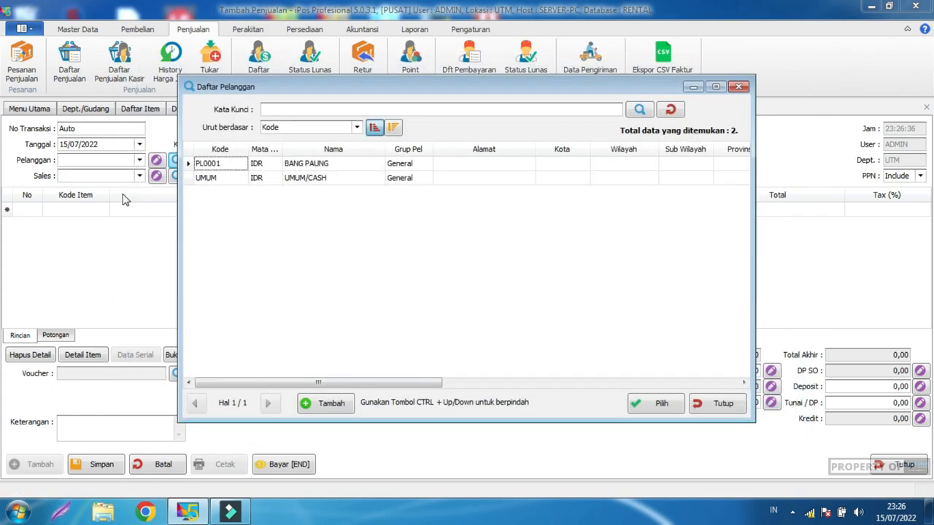
left_click(704, 408)
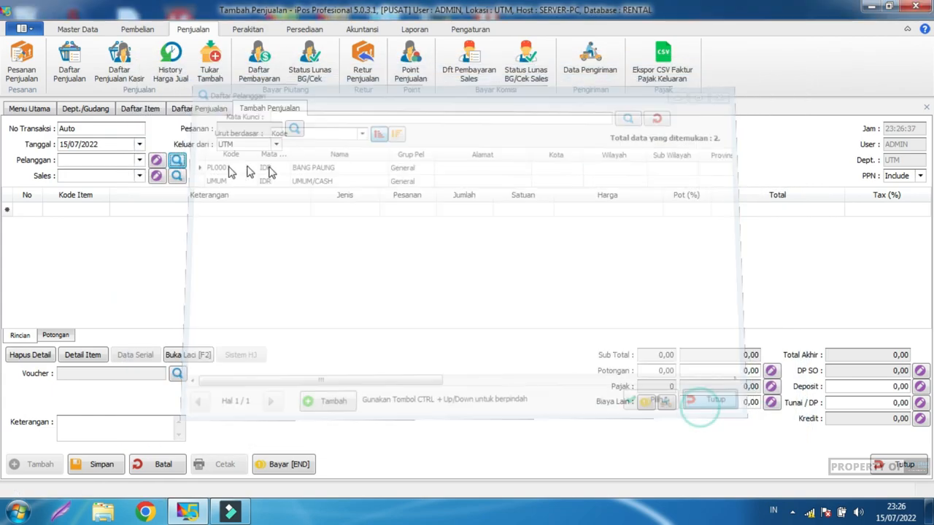
left_click(139, 160)
left_click(129, 191)
left_click(265, 167)
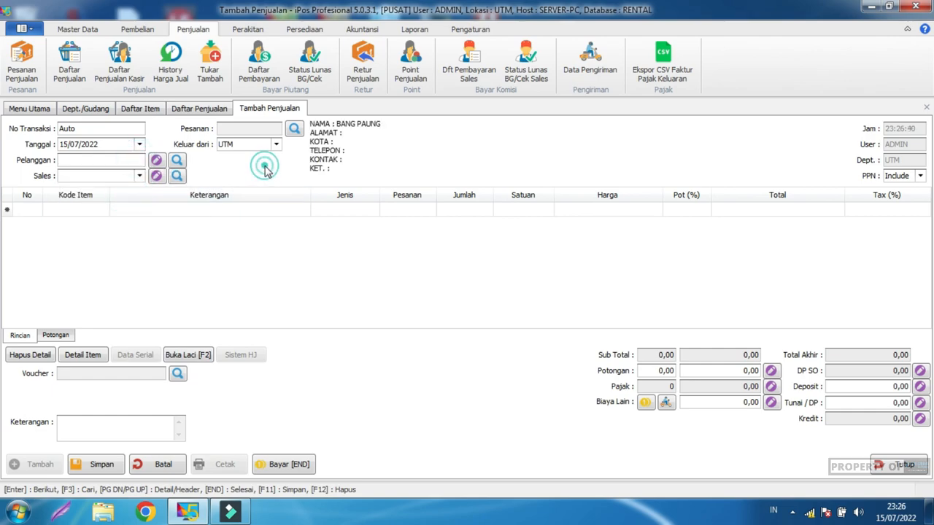
left_click(138, 176)
left_click(139, 177)
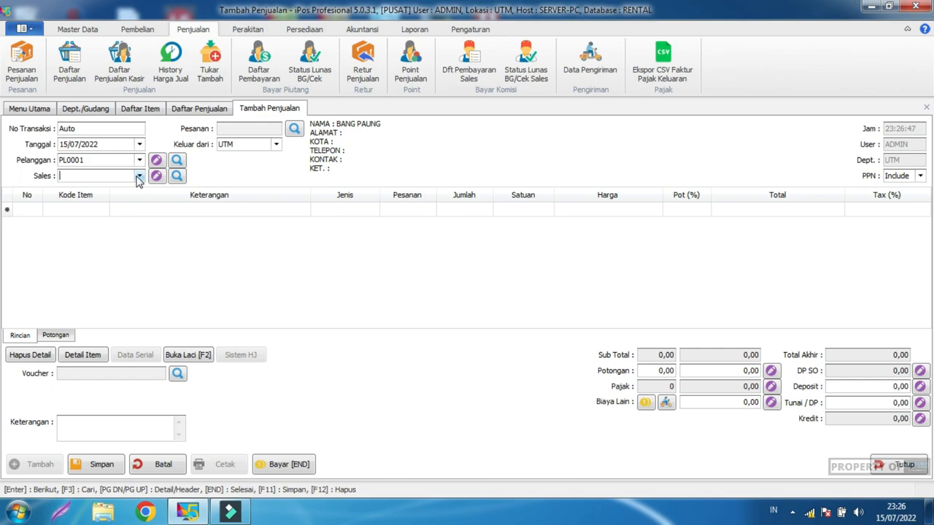
Step: Add J0001 SEWA MOBIL and D0002 DRIVER to the sale, quantity 1 each
left_click(91, 211)
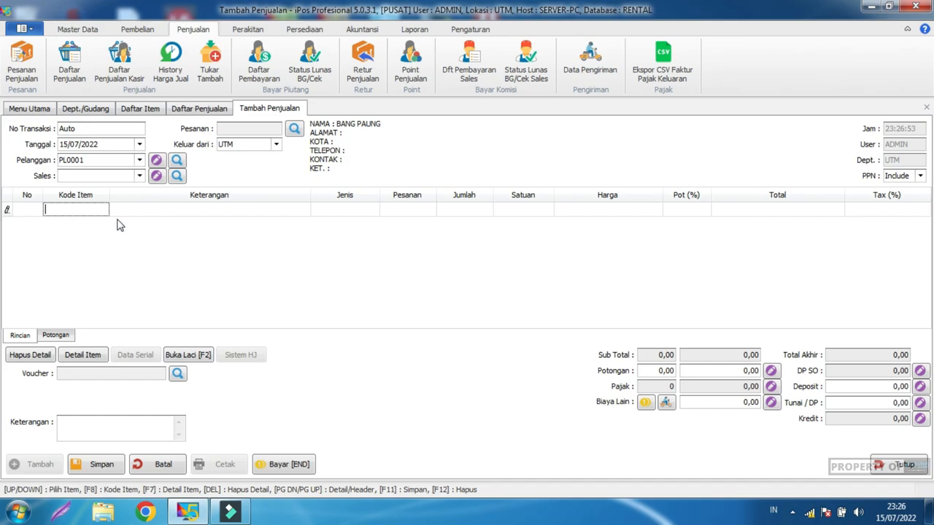
type("mob")
key("Return")
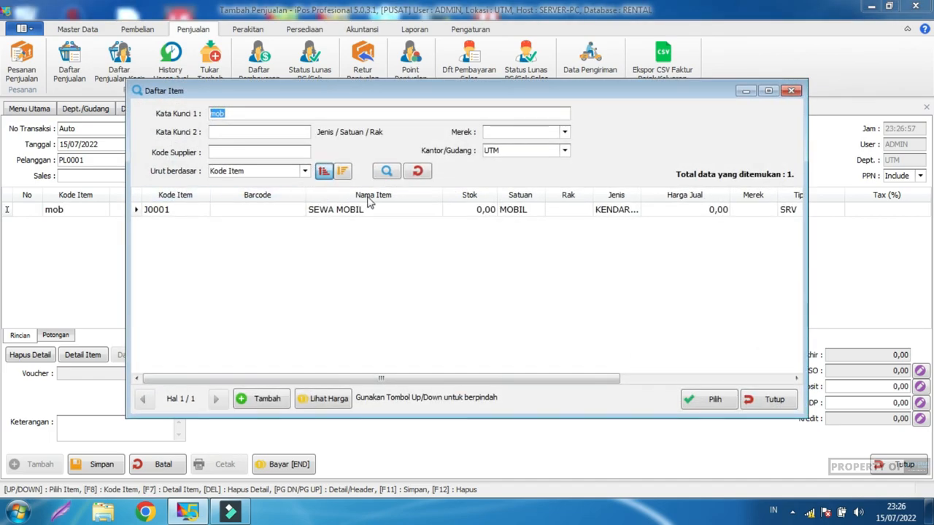
left_click(400, 211)
double_click(400, 211)
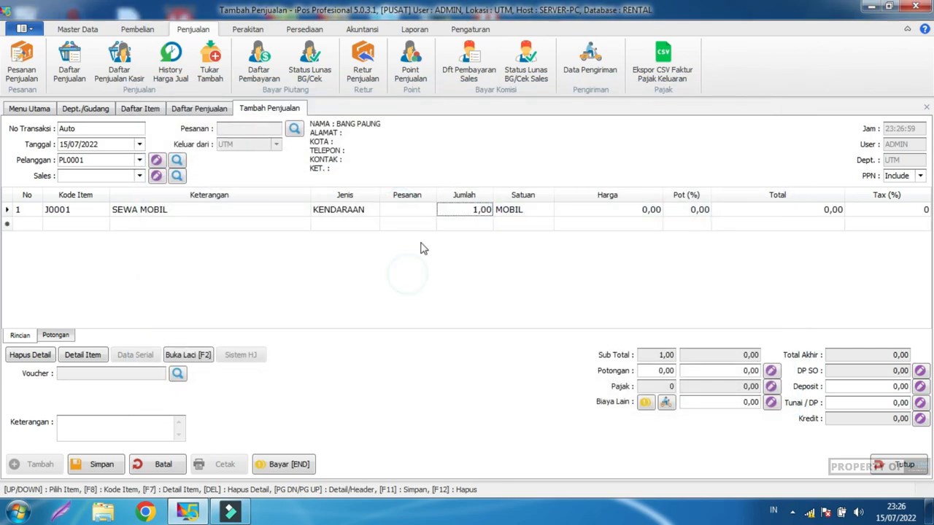
left_click(92, 224)
type("drive")
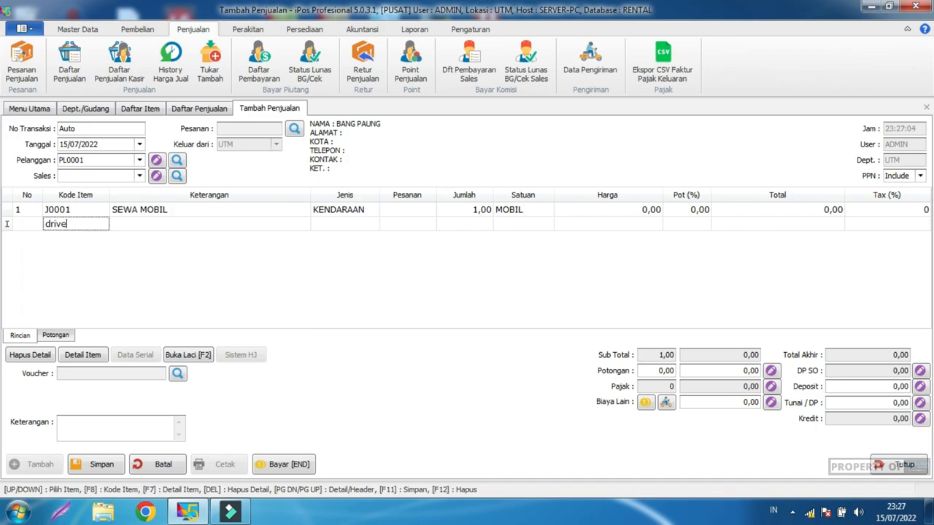
key("Return")
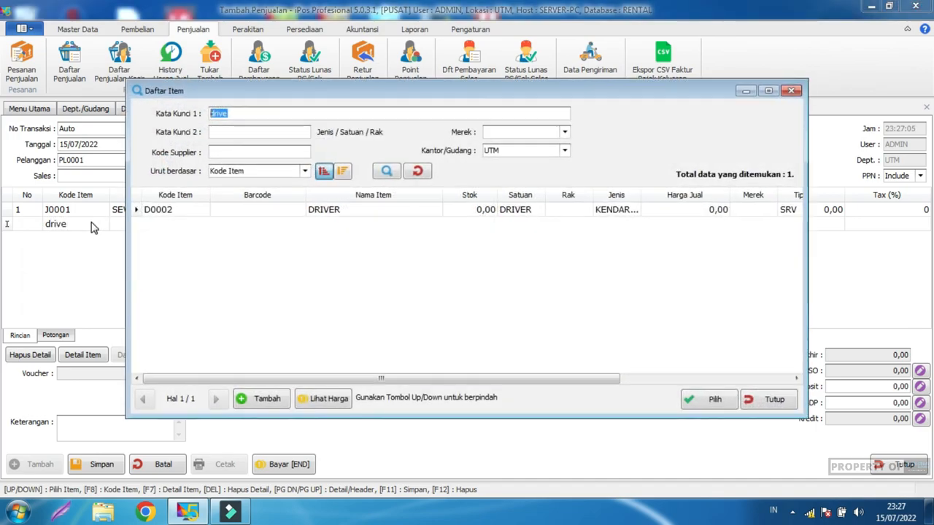
double_click(378, 212)
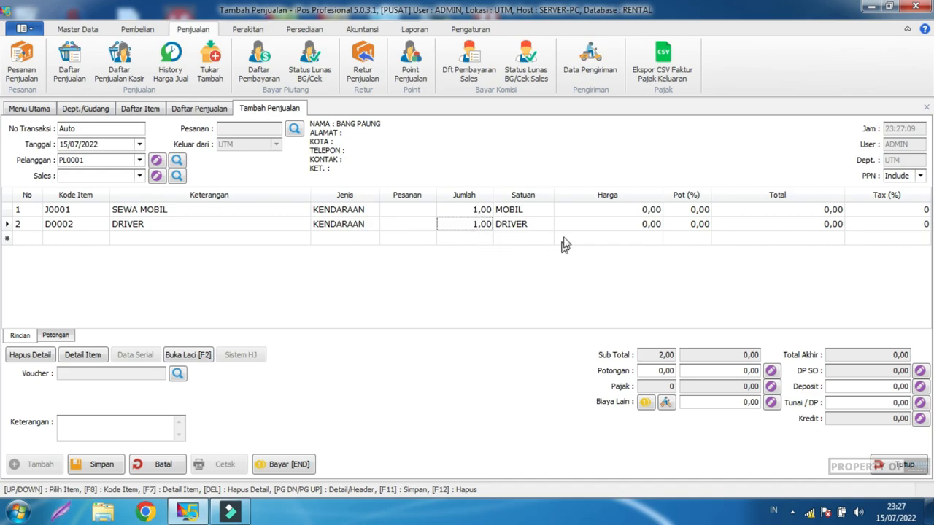
left_click(581, 212)
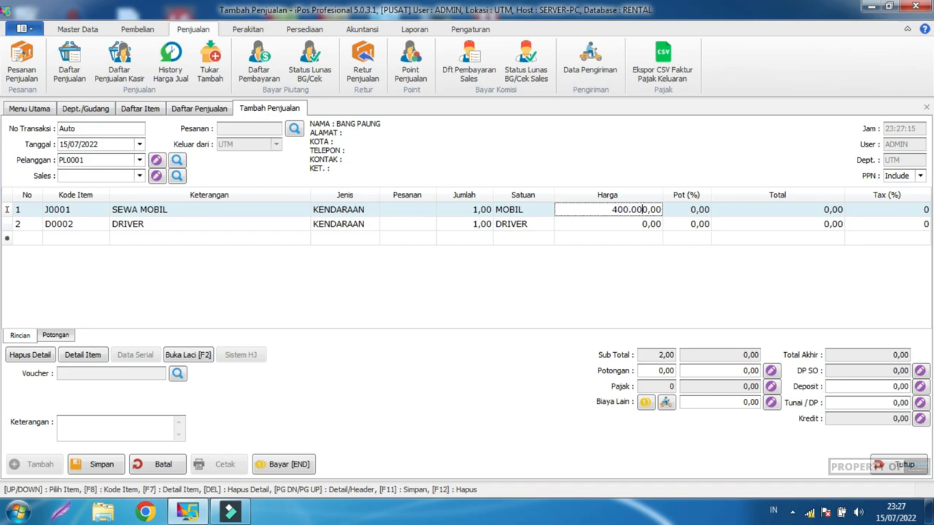
Step: Price SEWA MOBIL at 400.000 and DRIVER at 200.000, and enter 600.000 as Tunai / DP
left_click(625, 224)
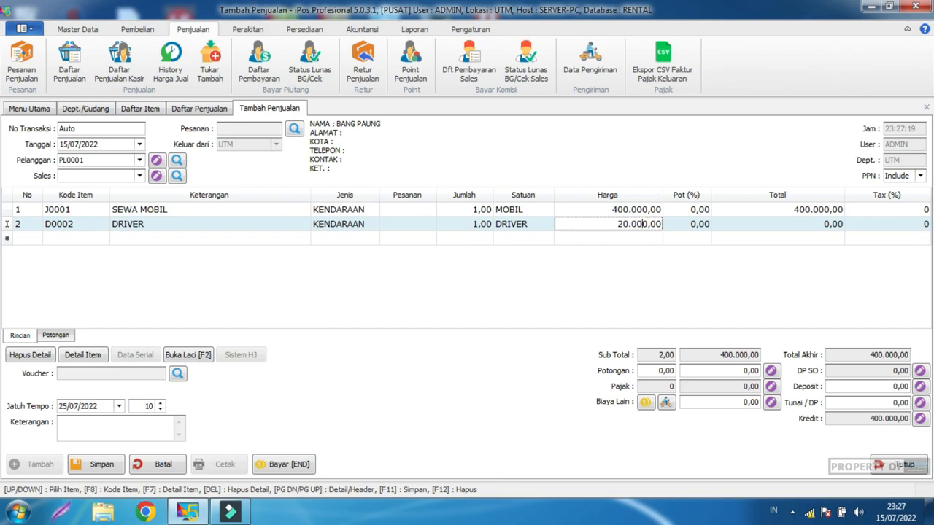
left_click(655, 270)
left_click_drag(97, 406, 65, 407)
left_click(877, 403)
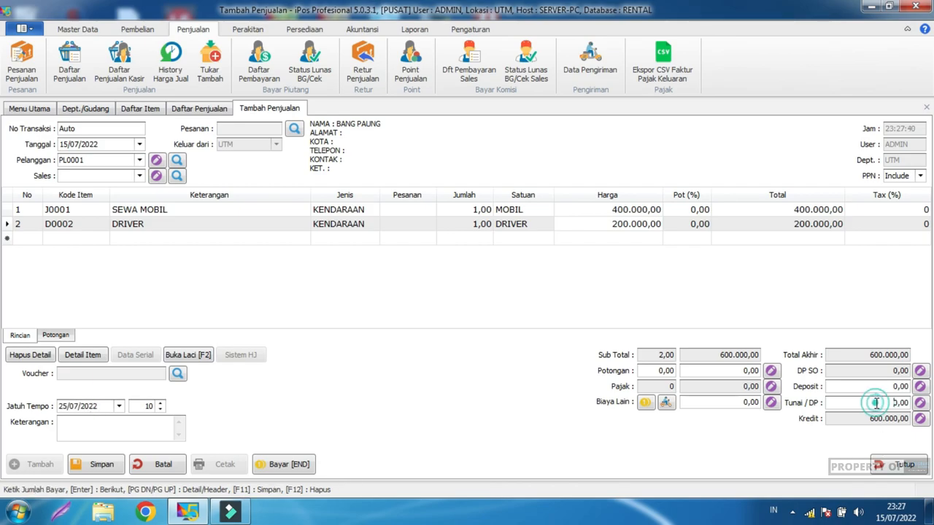
type("600.0")
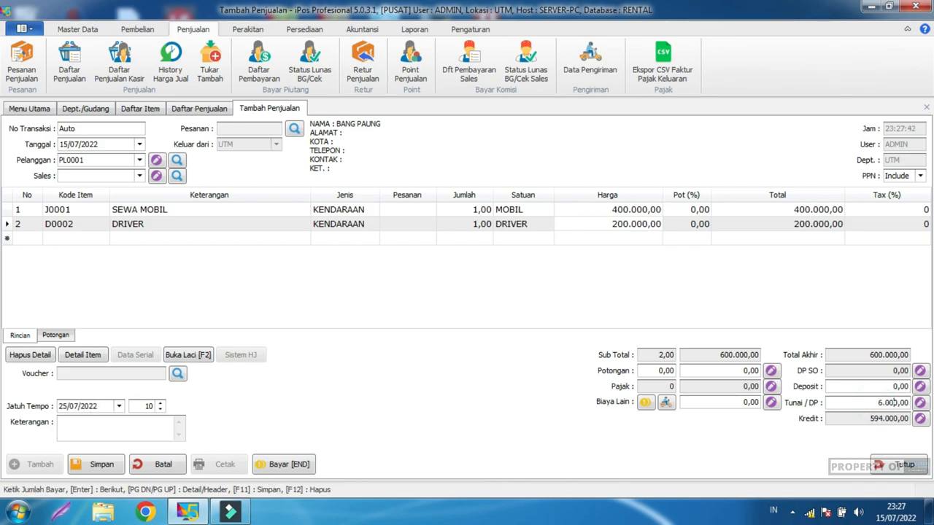
type("00")
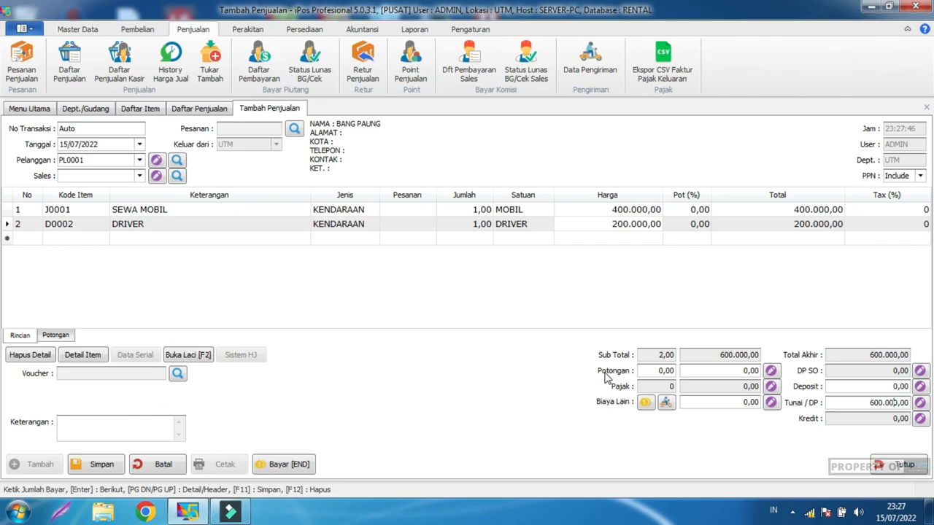
Step: Post the cash payment to account 1-1110 KAS KECIL
left_click(920, 406)
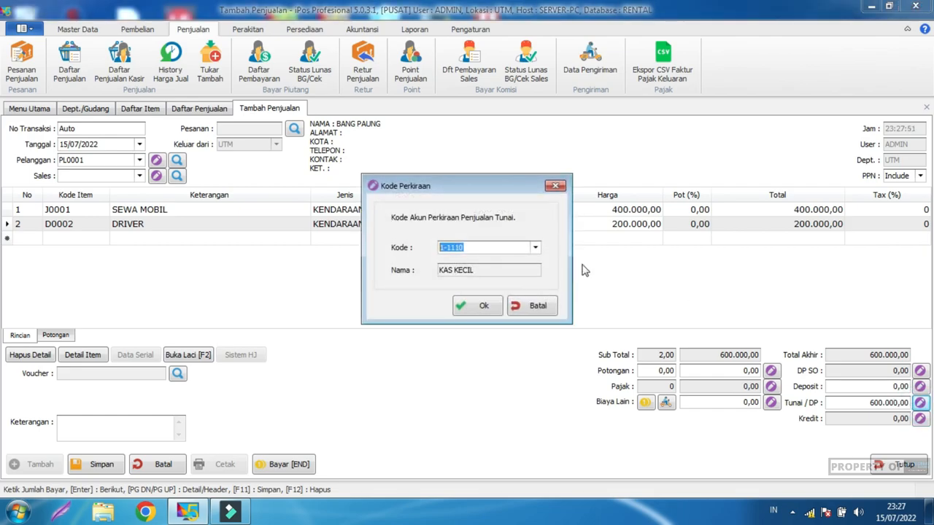
left_click(535, 247)
left_click(513, 298)
left_click(536, 247)
left_click(520, 287)
left_click(485, 306)
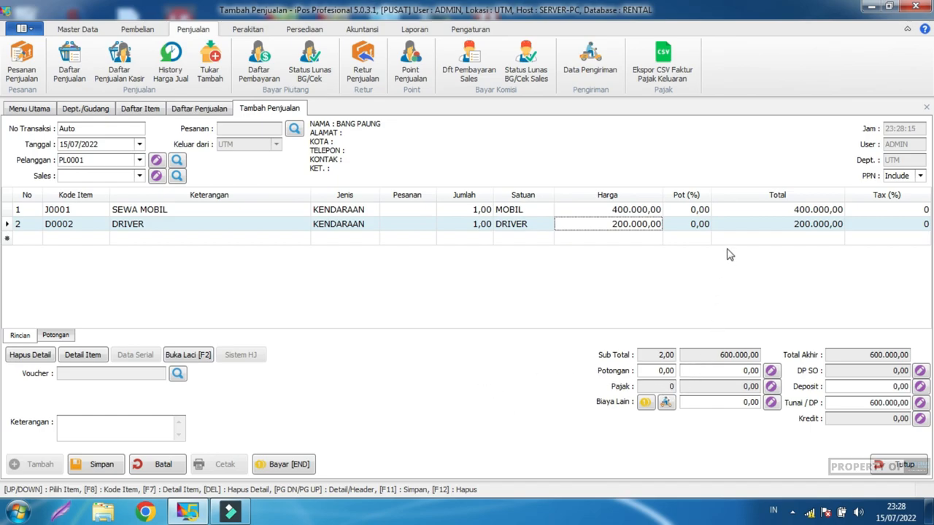
Step: Review the line and invoice discounts, then save the sale as 0001/JL/UTM/0722
left_click(680, 212)
left_click(688, 223)
left_click(688, 211)
left_click(686, 224)
left_click(683, 209)
left_click(684, 224)
left_click(684, 209)
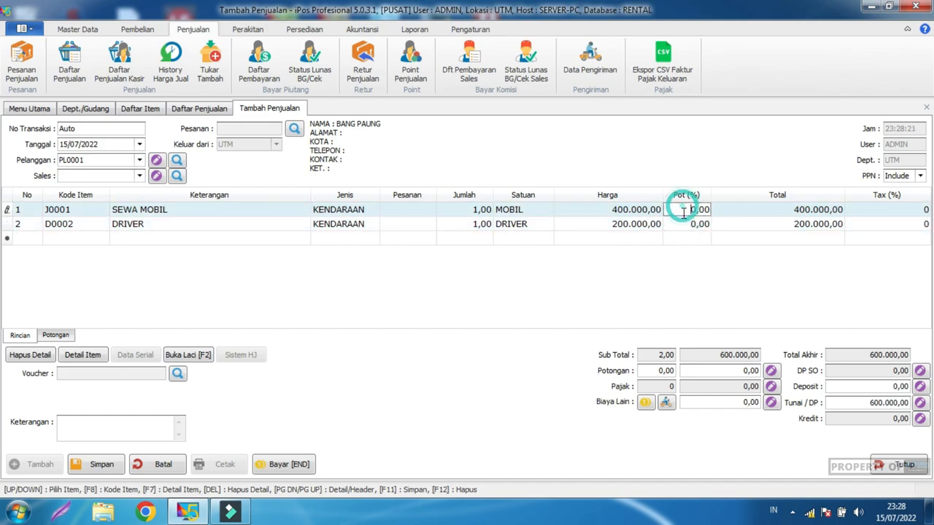
left_click(686, 223)
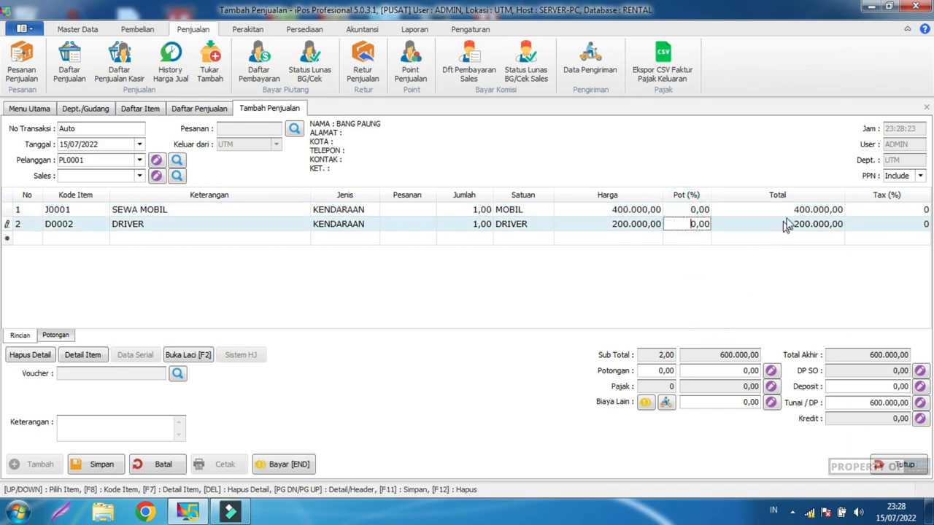
left_click(702, 372)
left_click(648, 369)
left_click(708, 370)
left_click(613, 303)
left_click(95, 465)
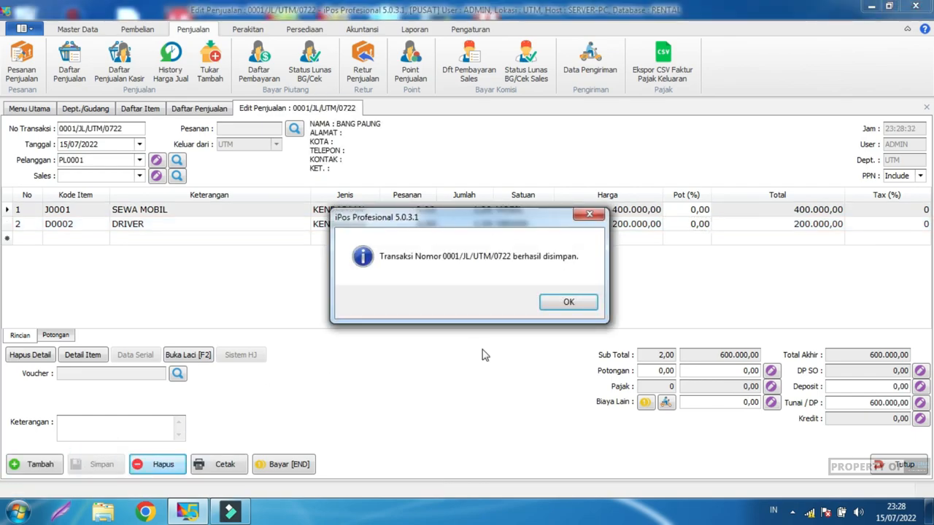
Step: Dismiss the saved message and open Pilihan Cetak for the sale invoice
left_click(567, 302)
left_click(221, 465)
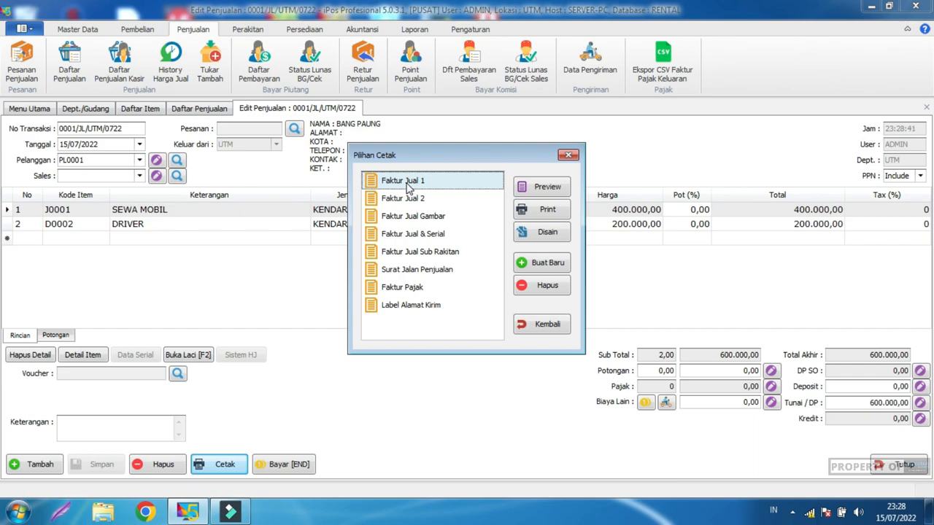
Step: Preview the invoice in the Faktur Jual 2 and Faktur Jual 1 layouts, then leave Pilihan Cetak
left_click(441, 198)
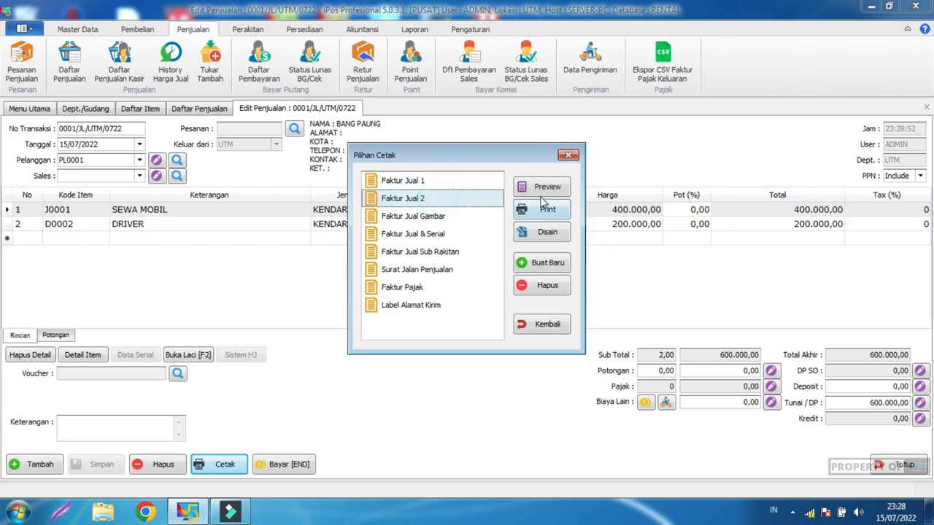
left_click(546, 189)
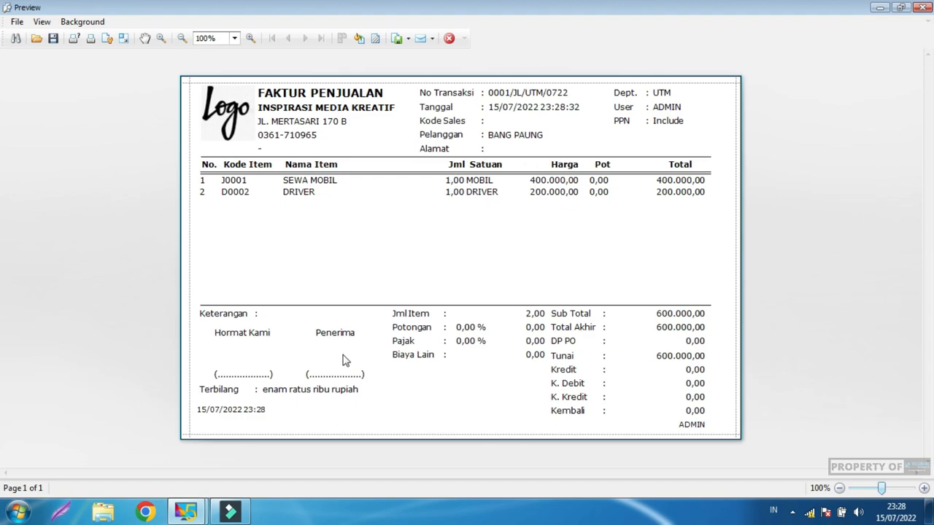
left_click(924, 8)
left_click(441, 183)
left_click(550, 196)
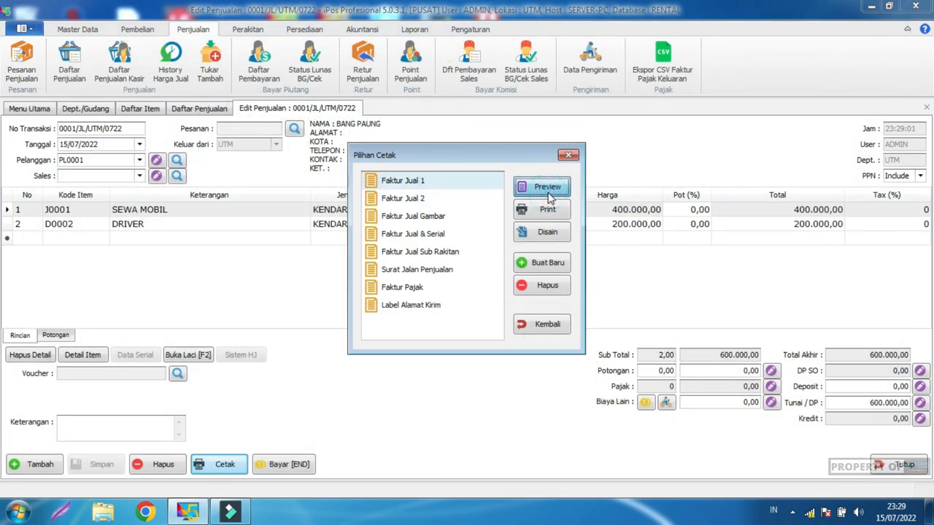
scroll(541, 292, "down", 5)
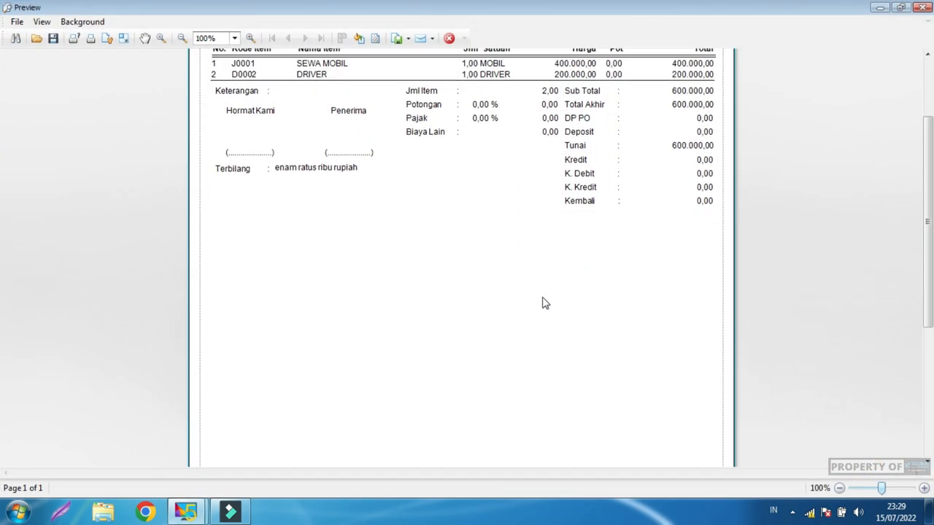
scroll(541, 288, "down", 3)
scroll(534, 275, "up", 8)
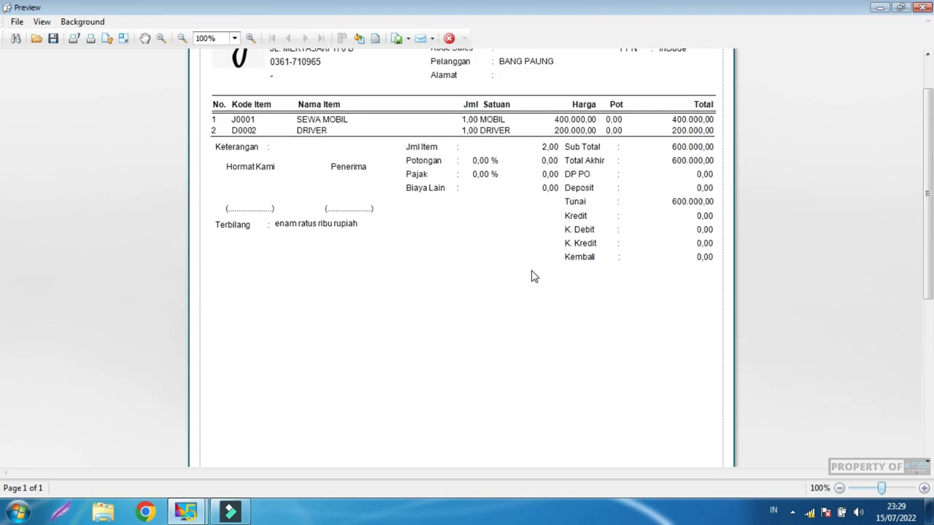
left_click(924, 6)
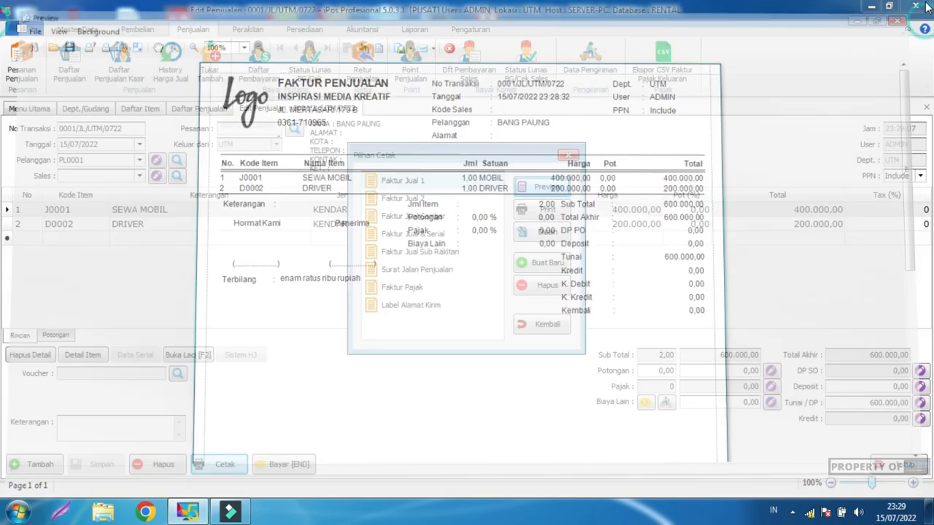
left_click(551, 324)
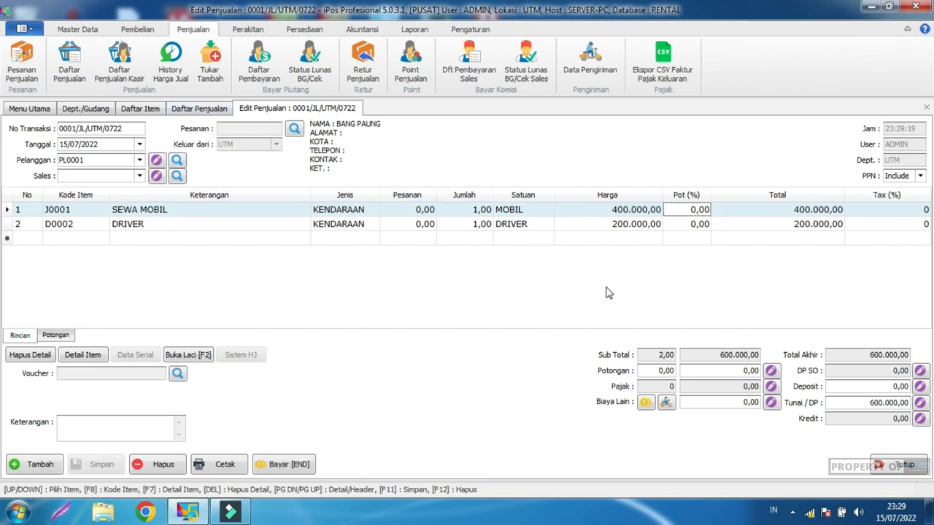
Step: Close the sale edit, sales list, item list and warehouse list tabs
left_click(891, 464)
left_click(894, 464)
left_click(894, 464)
left_click(894, 464)
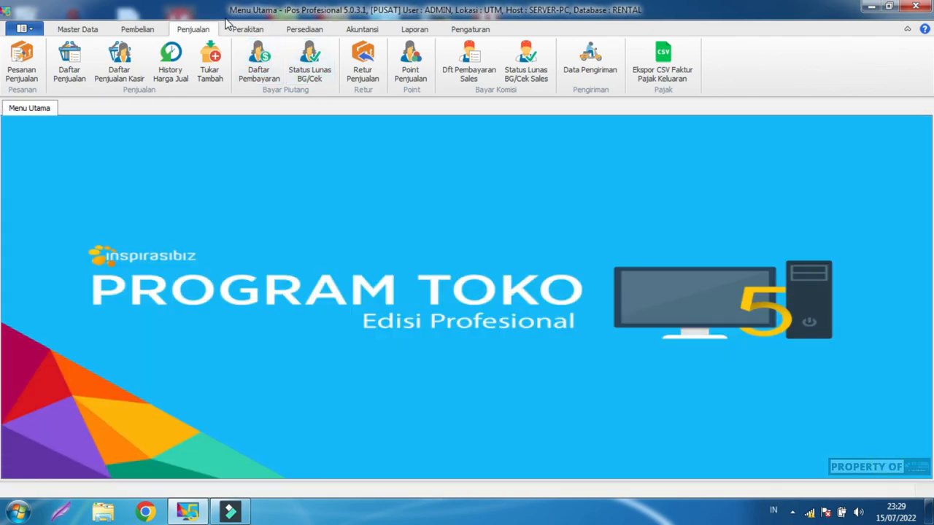
Step: Start a new item transfer from UTM to warehouse GDG
left_click(305, 30)
left_click(329, 72)
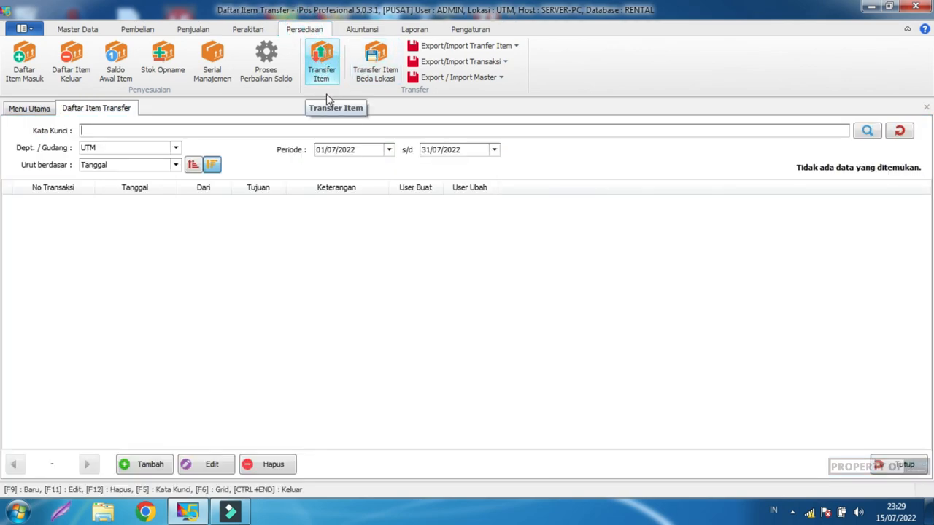
left_click(149, 464)
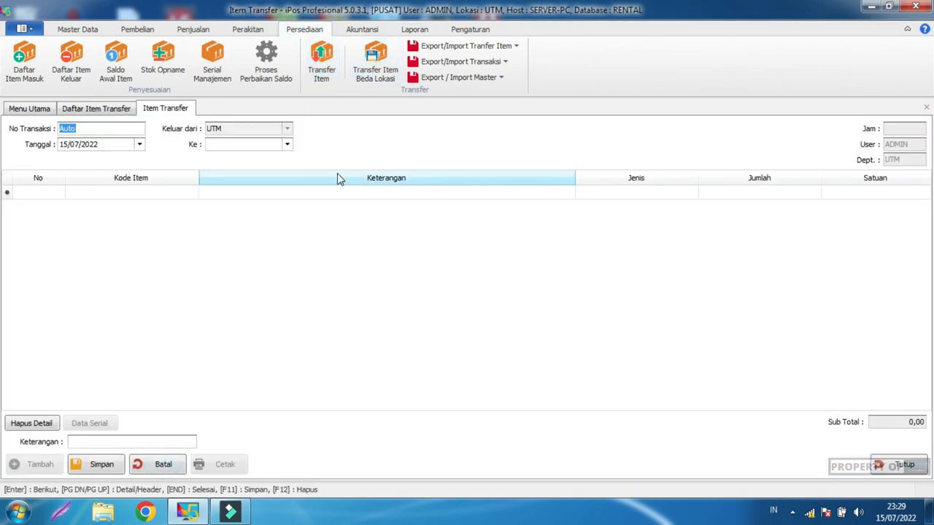
left_click(289, 146)
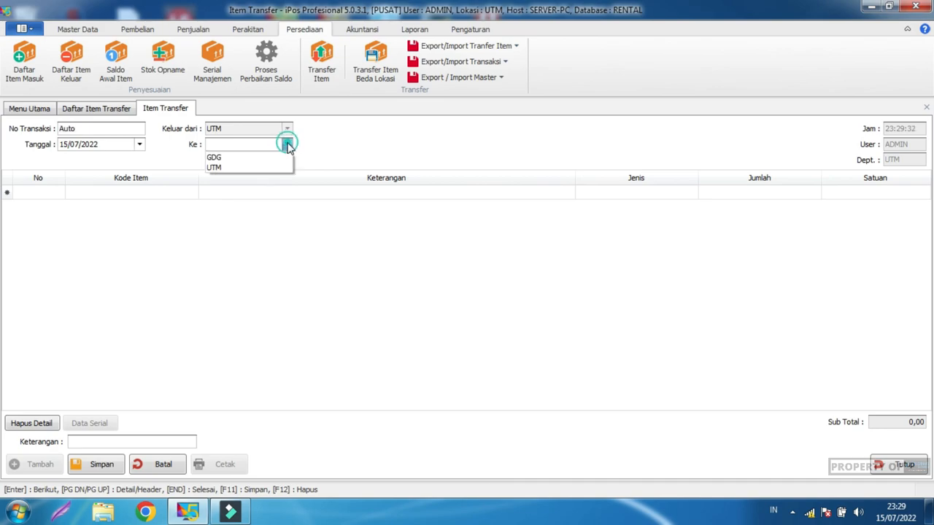
left_click(243, 158)
left_click(164, 193)
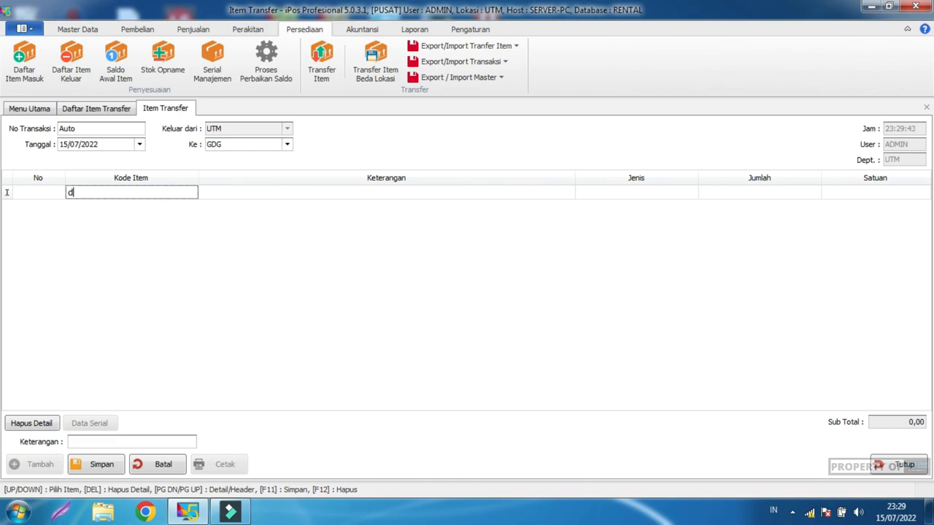
Step: Add items D00001 and M0001 B 0000 KJR to the transfer and check their quantities
key("Return")
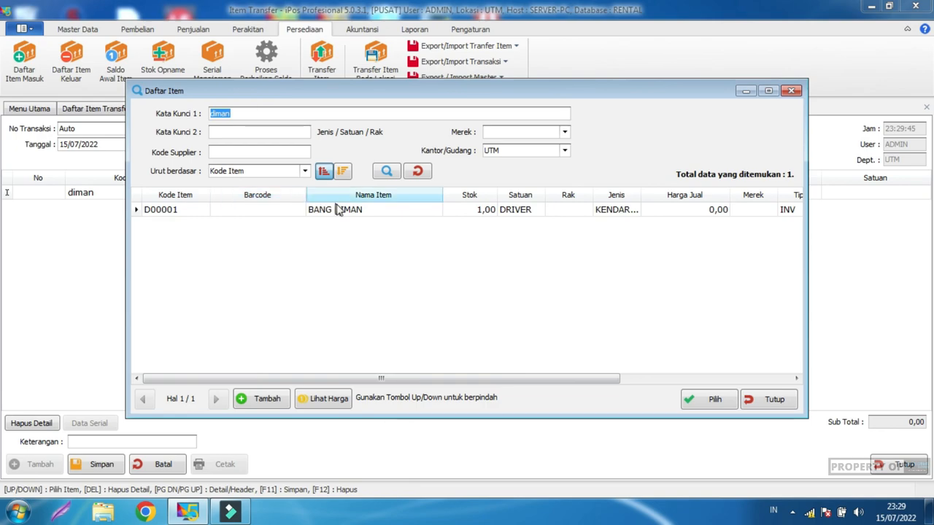
double_click(344, 212)
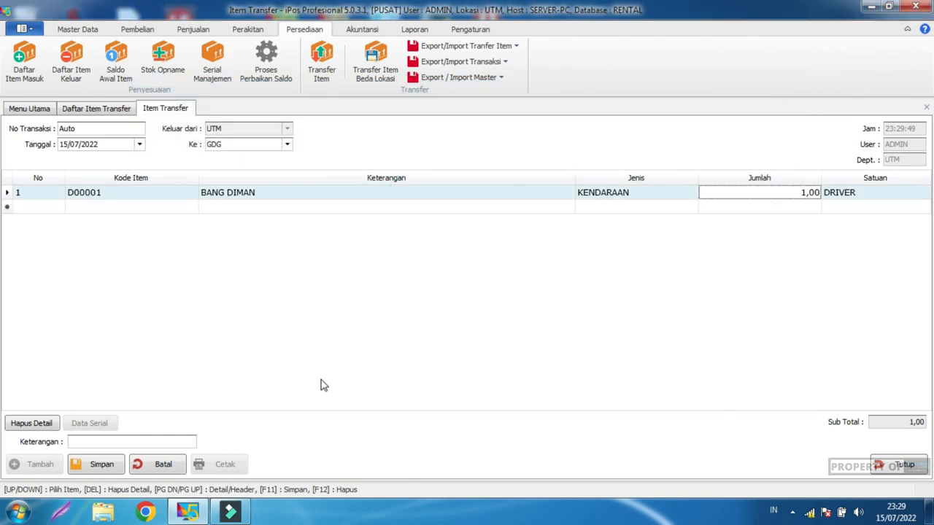
left_click(137, 442)
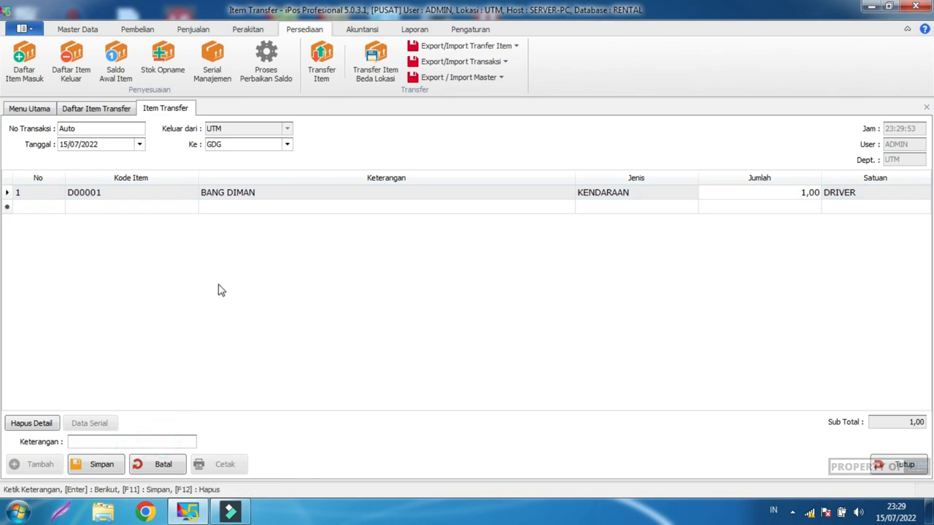
left_click(159, 209)
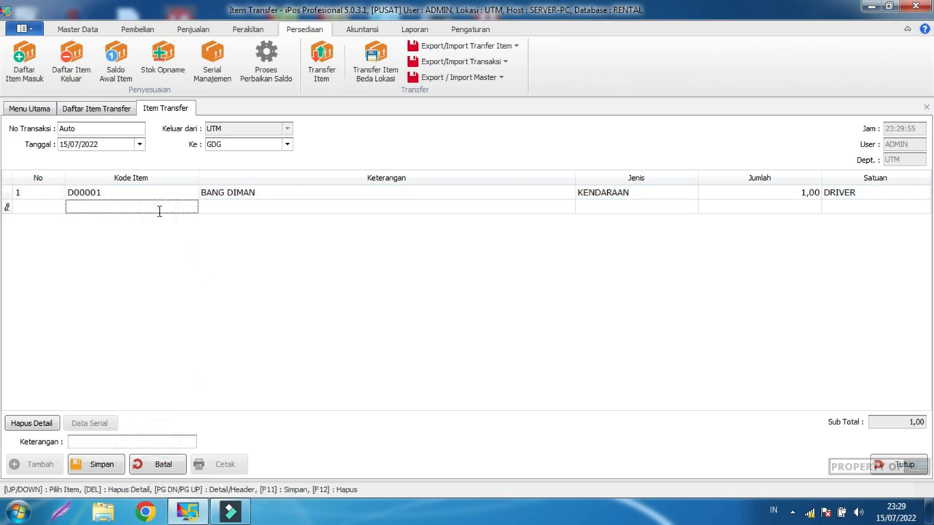
key("Return")
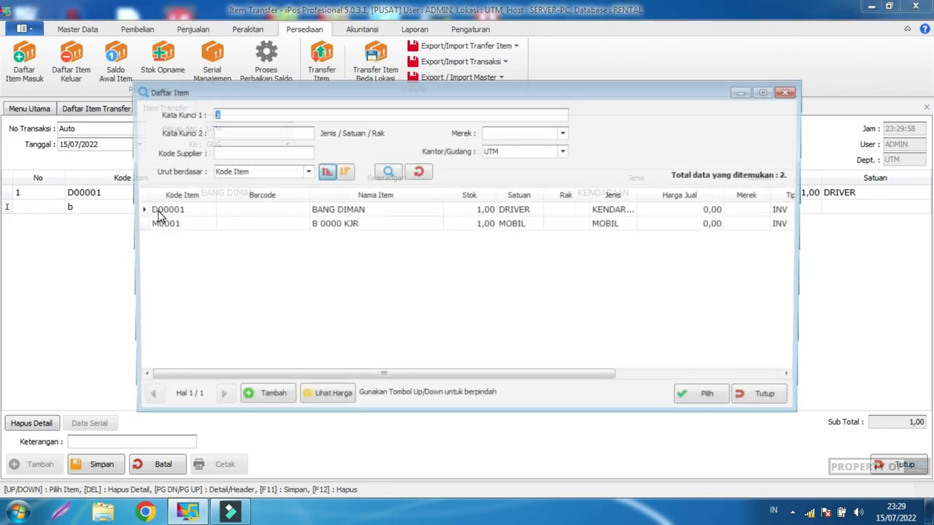
double_click(418, 227)
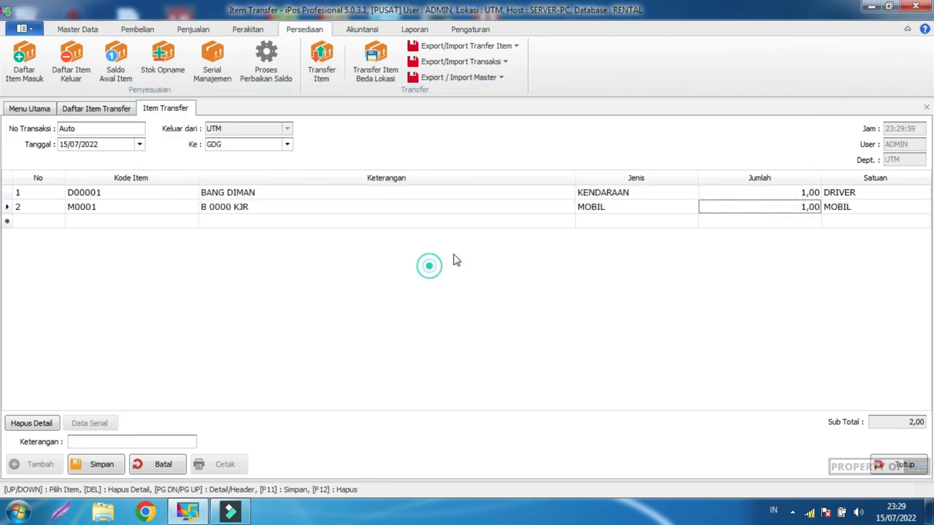
left_click(803, 192)
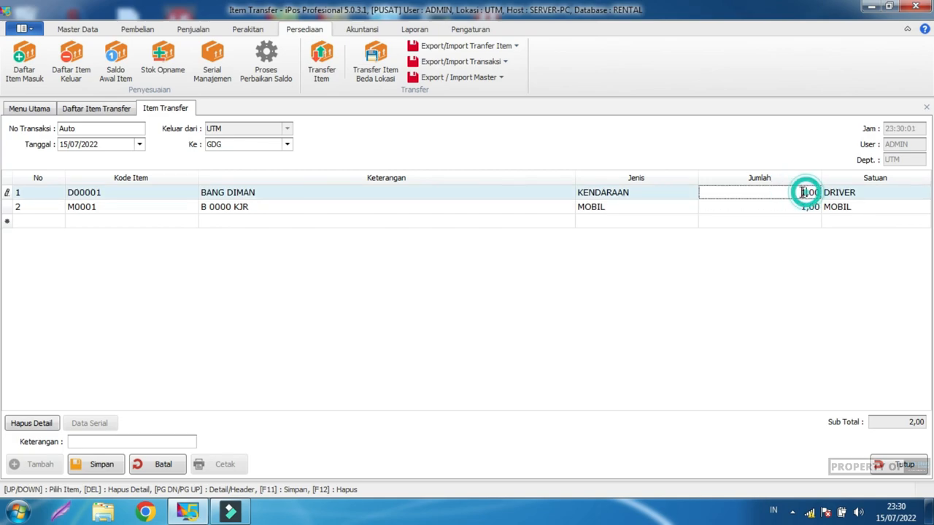
left_click(805, 207)
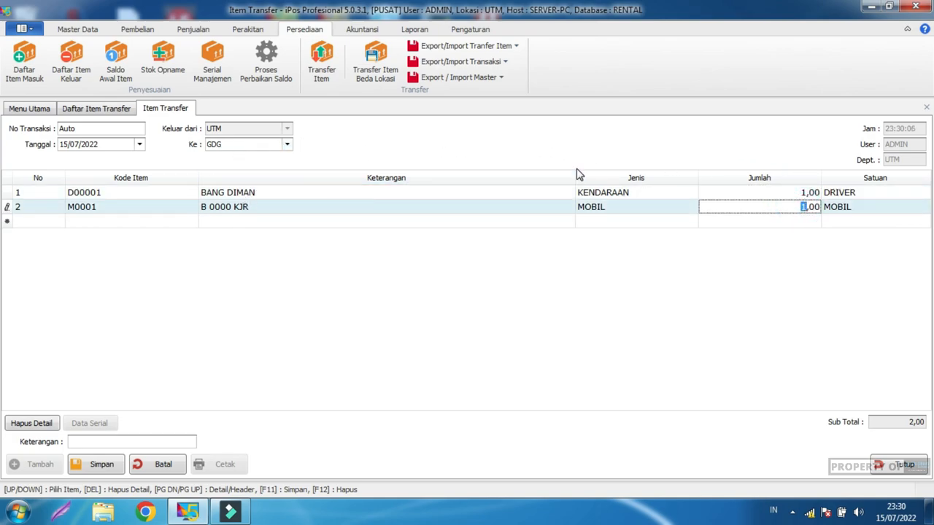
left_click(305, 280)
left_click(305, 278)
Step: Save transfer 0002/TRF/UTM/0722 and bring up the item list to check UTM stock
left_click(102, 464)
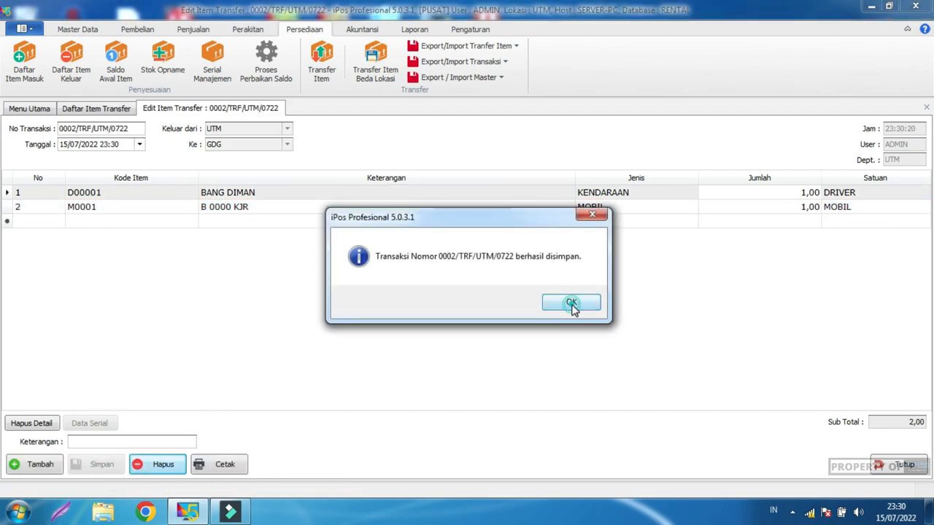
left_click(570, 301)
left_click(902, 467)
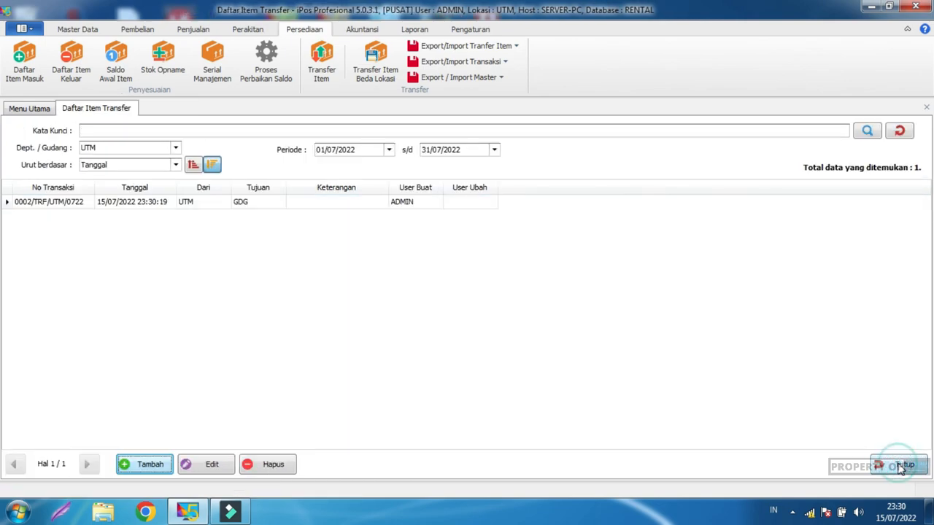
left_click(904, 465)
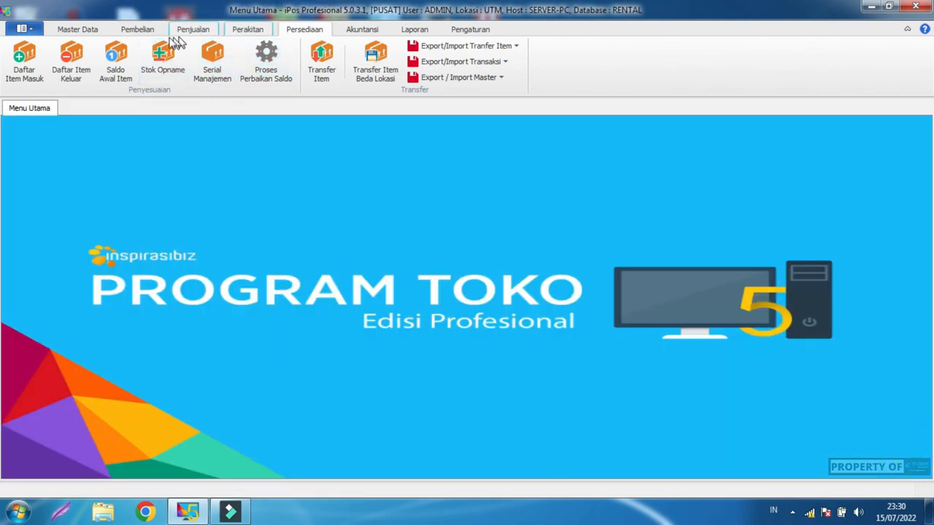
left_click(82, 32)
left_click(76, 58)
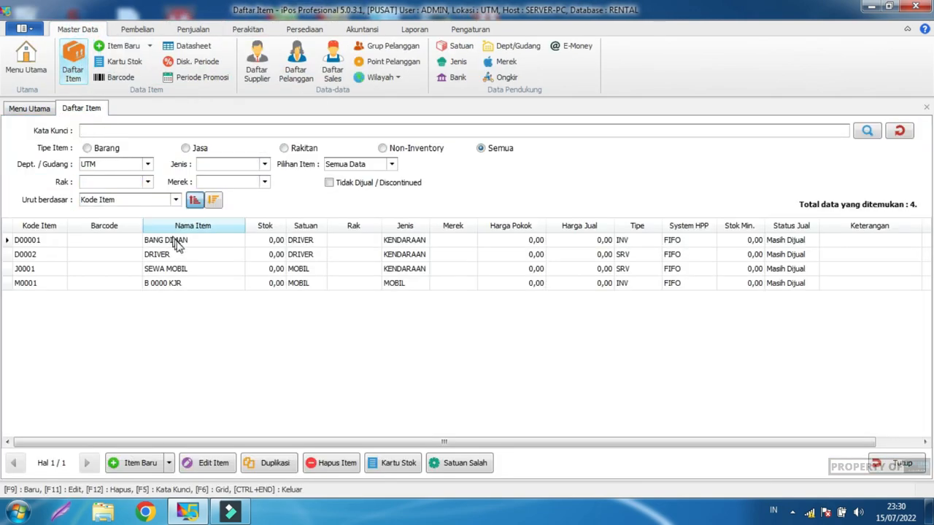
Step: Look over the stock values of the items in the list
left_click(267, 240)
left_click(262, 270)
left_click(259, 282)
left_click(259, 240)
left_click(256, 254)
left_click(257, 268)
left_click(261, 282)
Step: Filter the item list to warehouse GDG and sort by stock, highest first
left_click(147, 164)
left_click(116, 174)
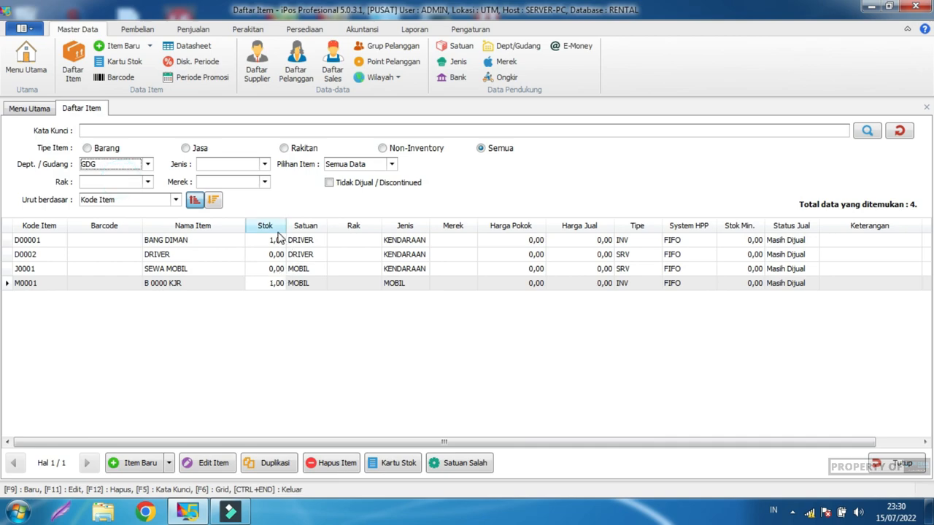
left_click(275, 226)
left_click(277, 226)
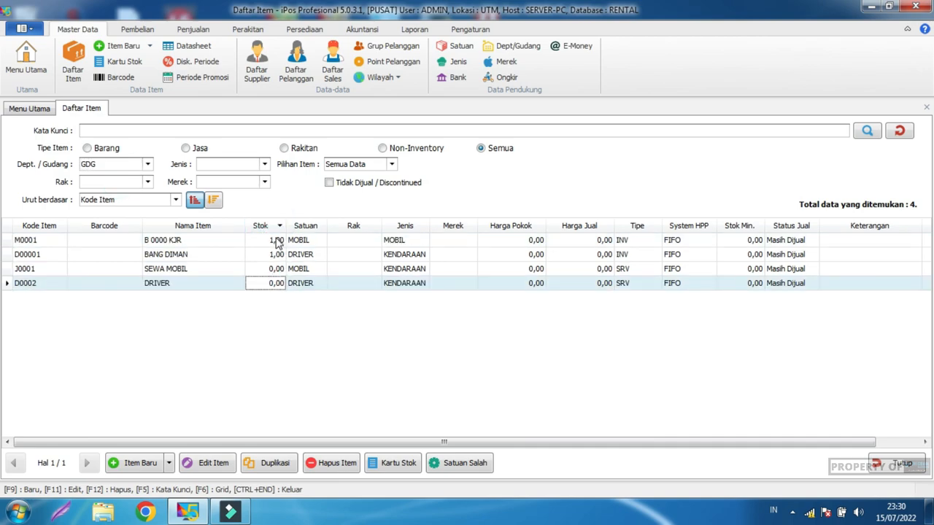
Step: Confirm that D00001 and M0001 each show 1,00 in stock
left_click(273, 241)
left_click(268, 252)
left_click(270, 245)
left_click(267, 253)
left_click(270, 244)
left_click(264, 253)
left_click(268, 244)
left_click(266, 256)
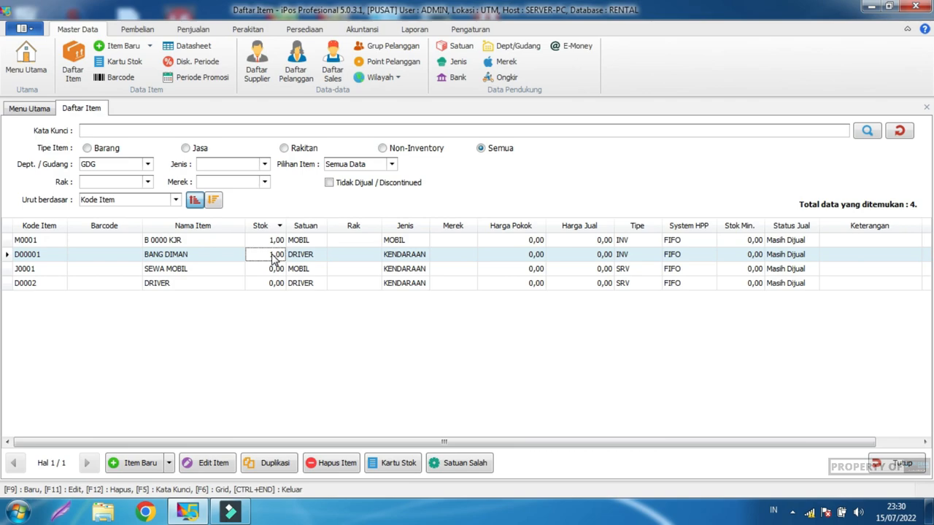
left_click(364, 31)
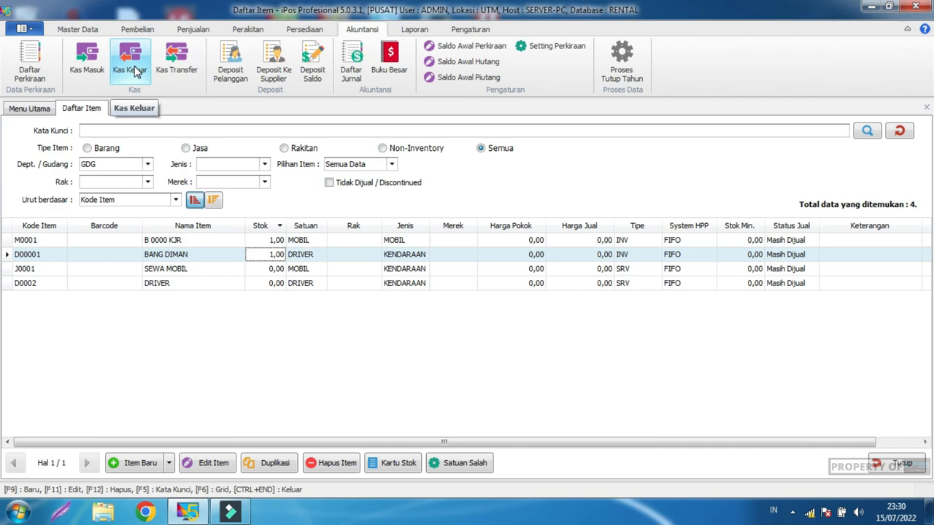
Step: Create and save expense account 1106 BIAYA SERVICE under 6-1000 BIAYA UMUM in Daftar Perkiraan
left_click(27, 70)
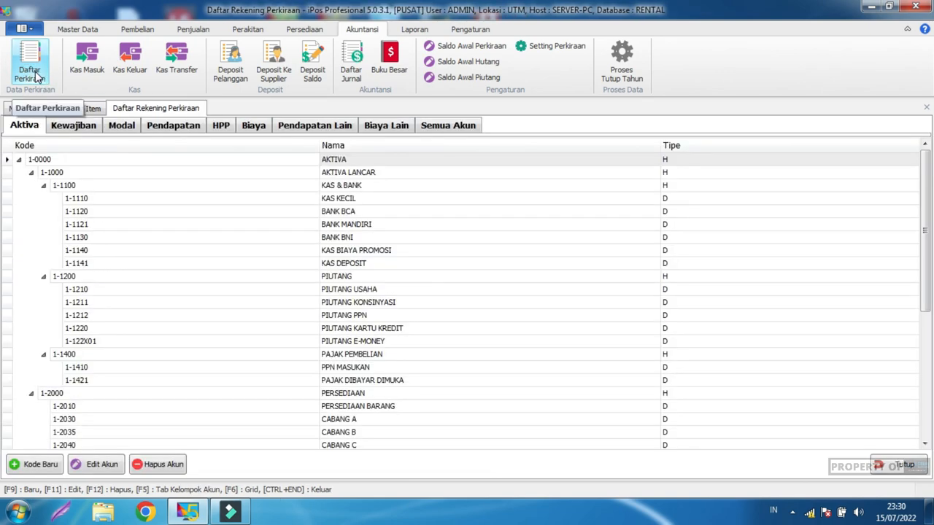
left_click(255, 127)
left_click(358, 172)
left_click(363, 186)
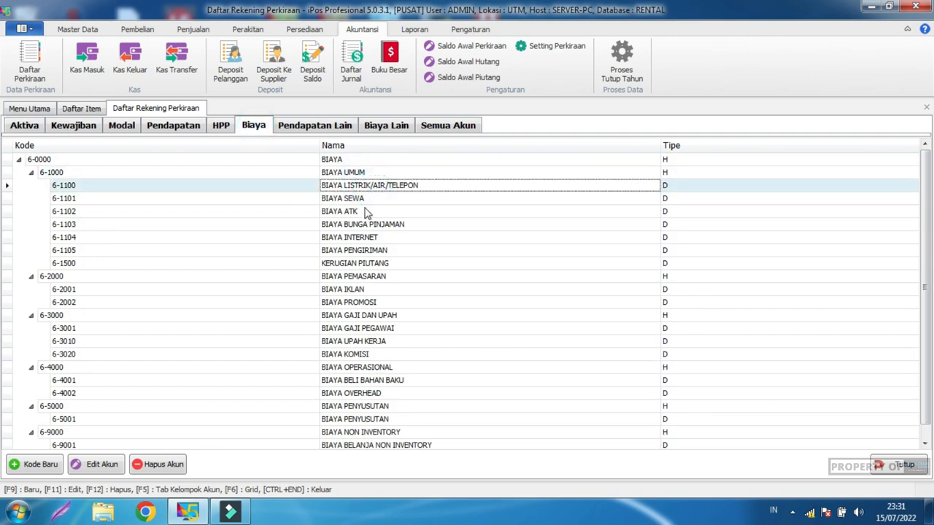
left_click(41, 467)
left_click(442, 253)
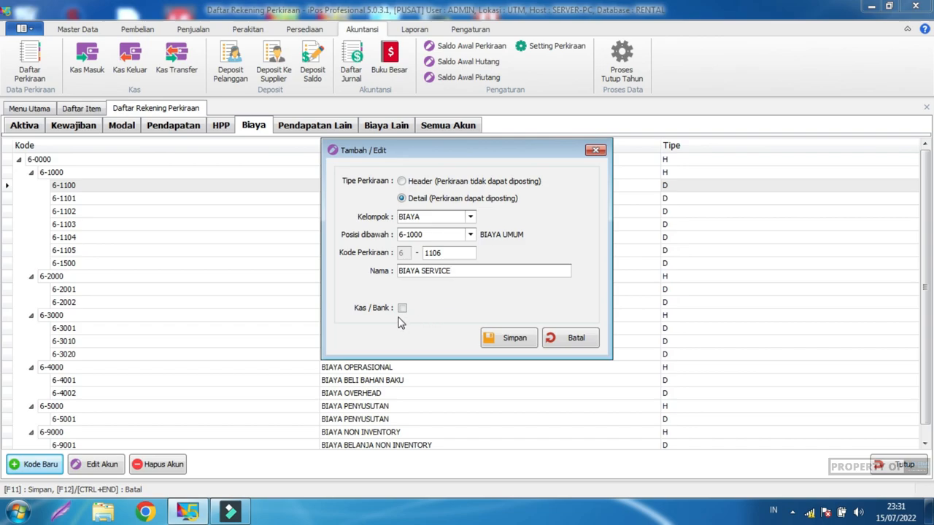
left_click(494, 336)
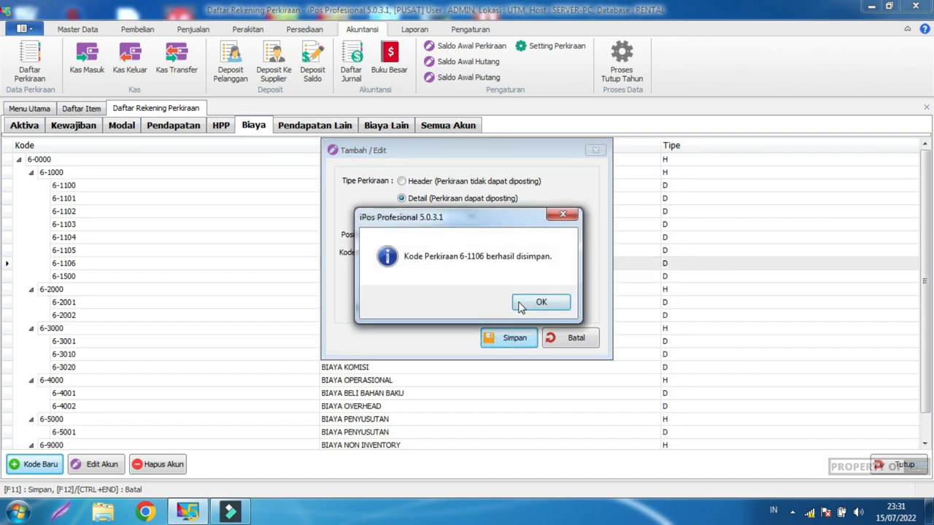
left_click(523, 305)
left_click(562, 334)
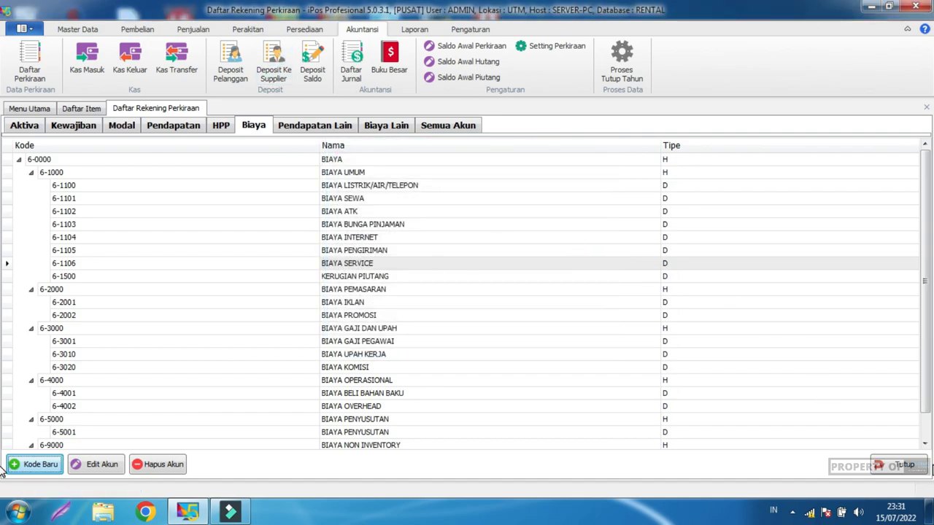
left_click(913, 465)
Step: Start a new Kas Keluar entry with a 400000 line charged to 6-1106 BIAYA SERVICE
left_click(905, 465)
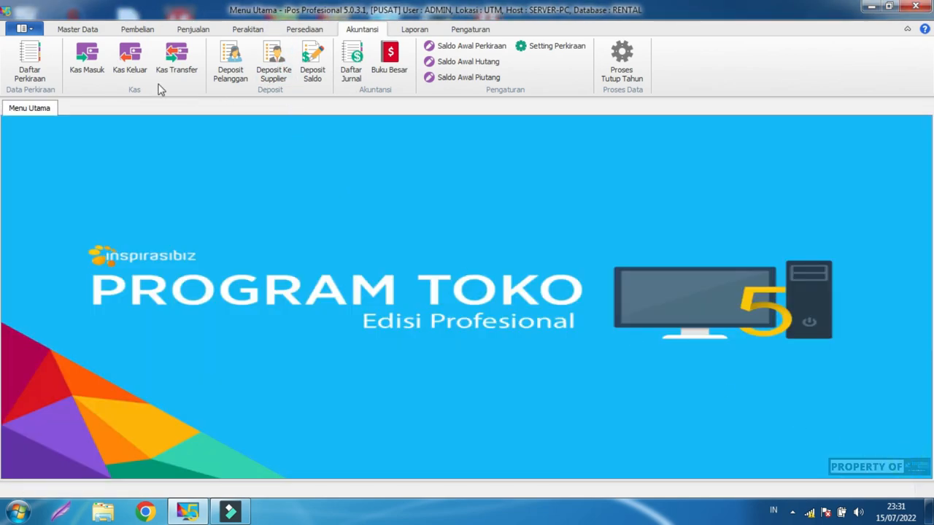
left_click(129, 57)
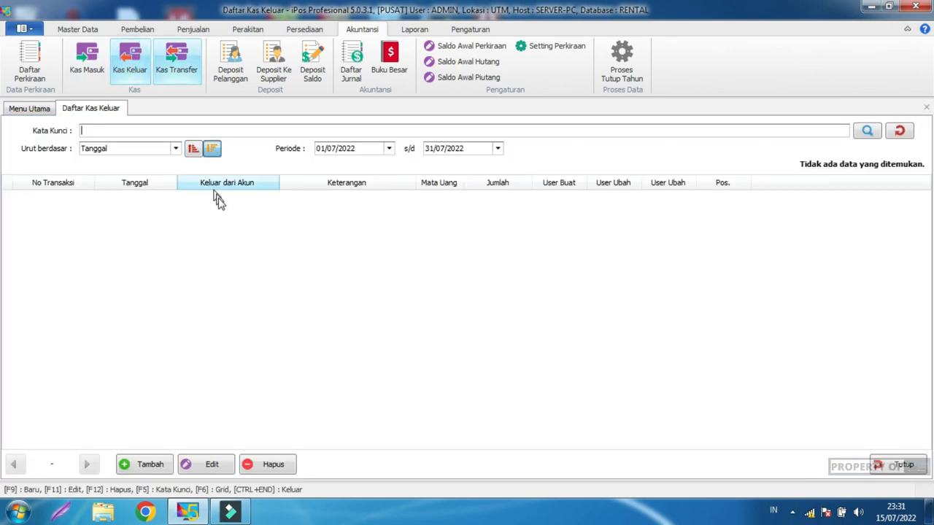
left_click(143, 464)
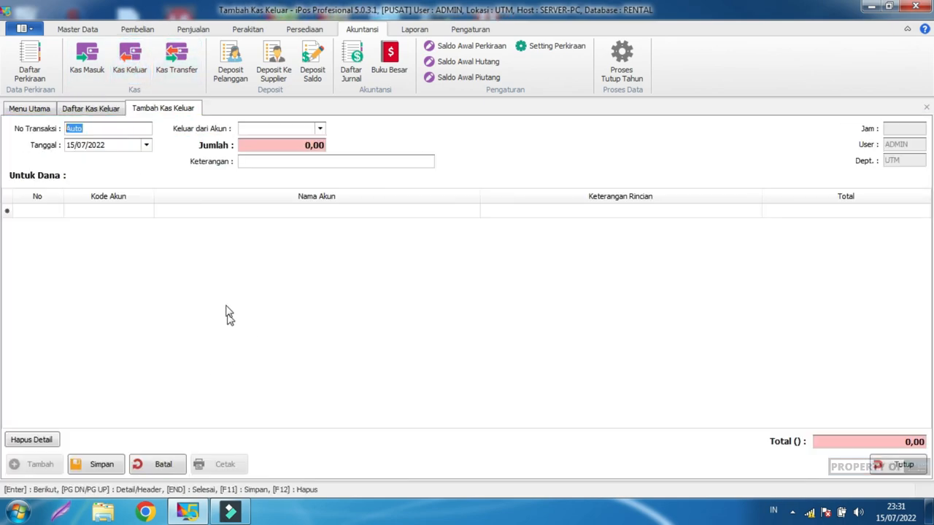
left_click(127, 216)
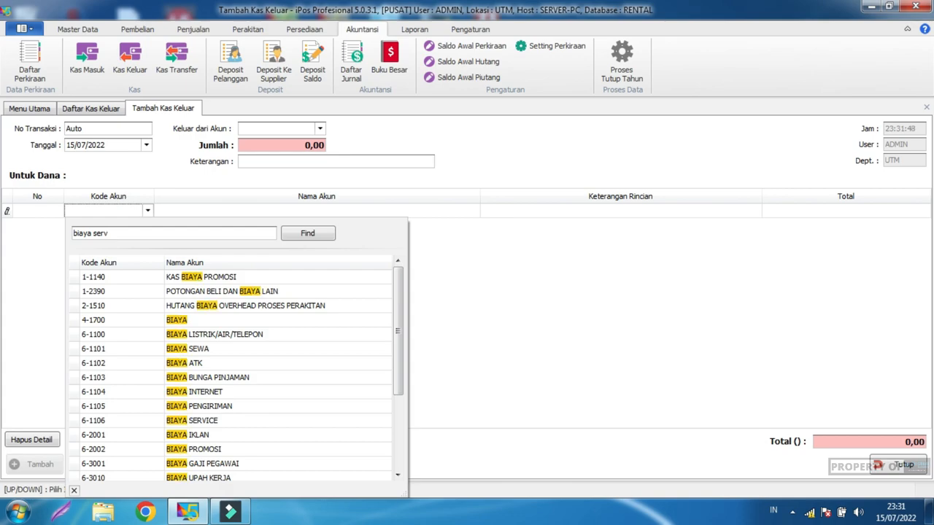
double_click(231, 421)
left_click(256, 315)
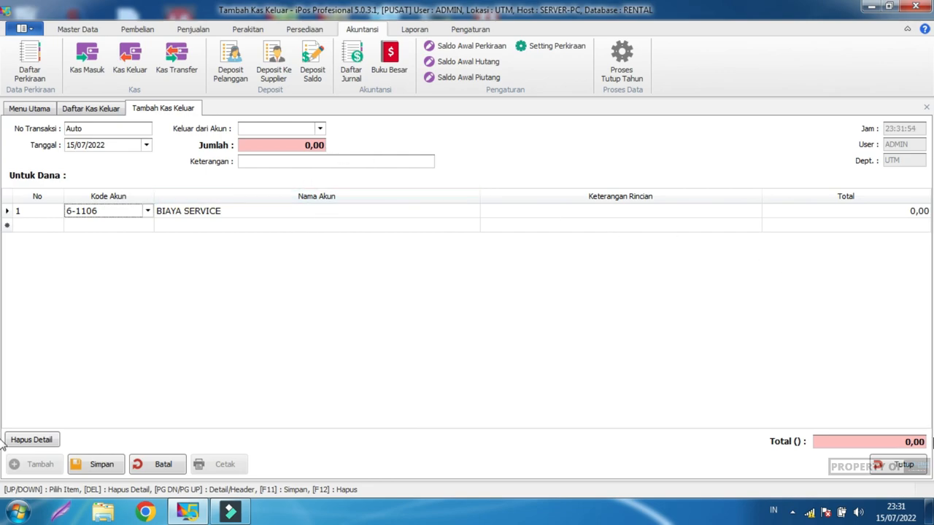
left_click(844, 214)
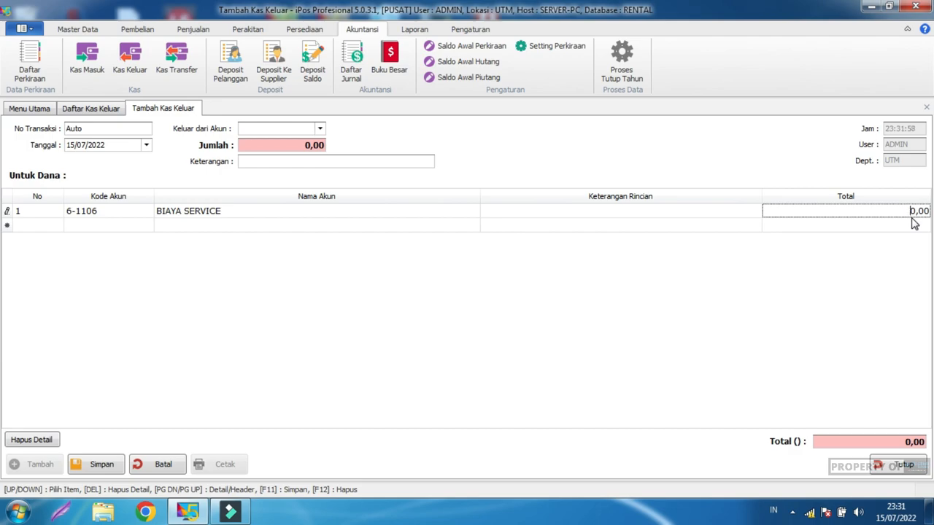
type("400.00")
left_click(839, 280)
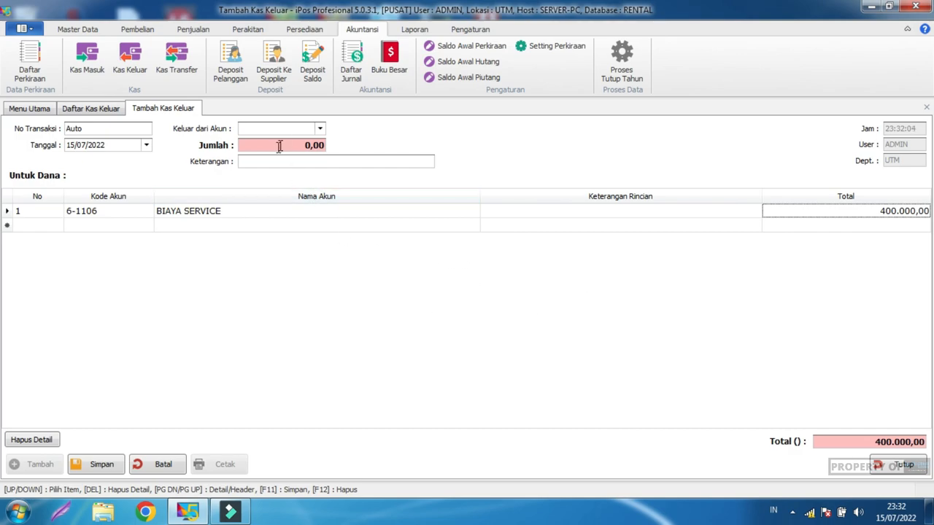
Step: Pay it out of KAS KECIL with a cash amount of 400.000,00
left_click(321, 130)
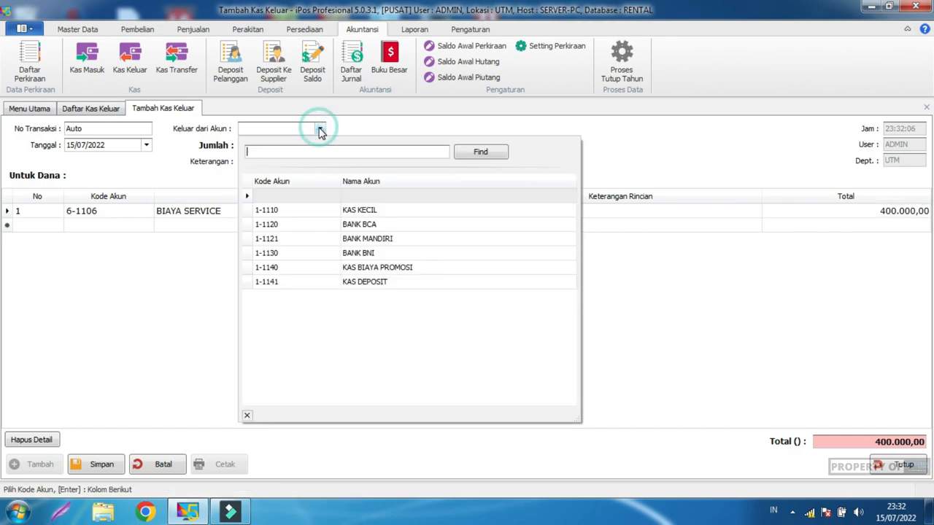
left_click(348, 211)
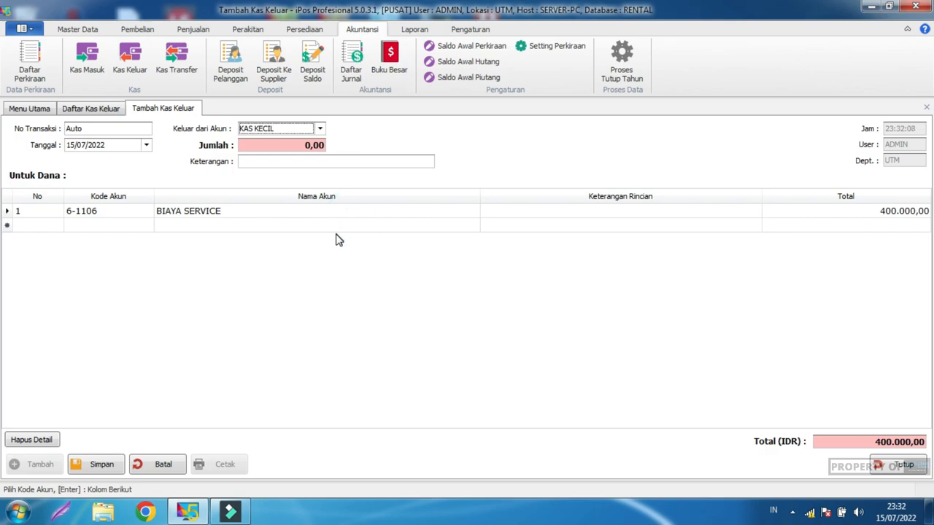
left_click(309, 146)
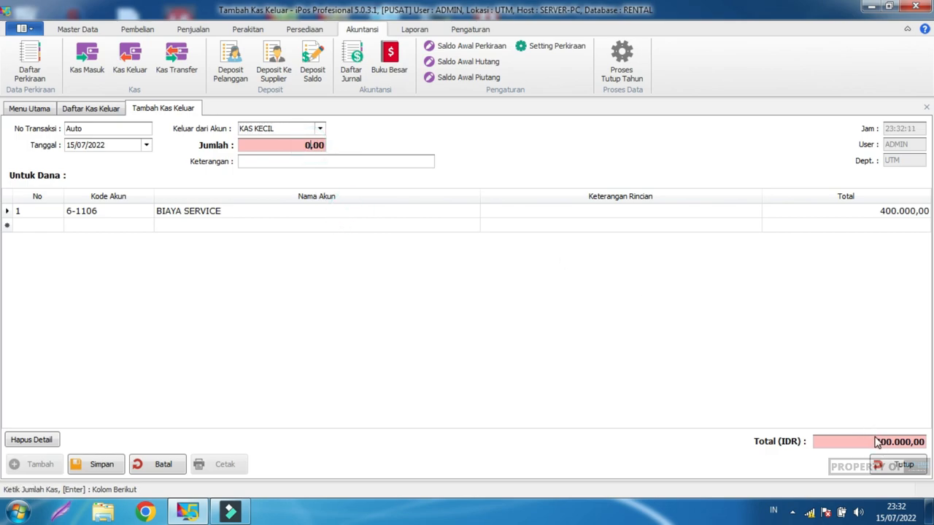
left_click(309, 146)
left_click_drag(309, 146, 297, 146)
left_click(307, 242)
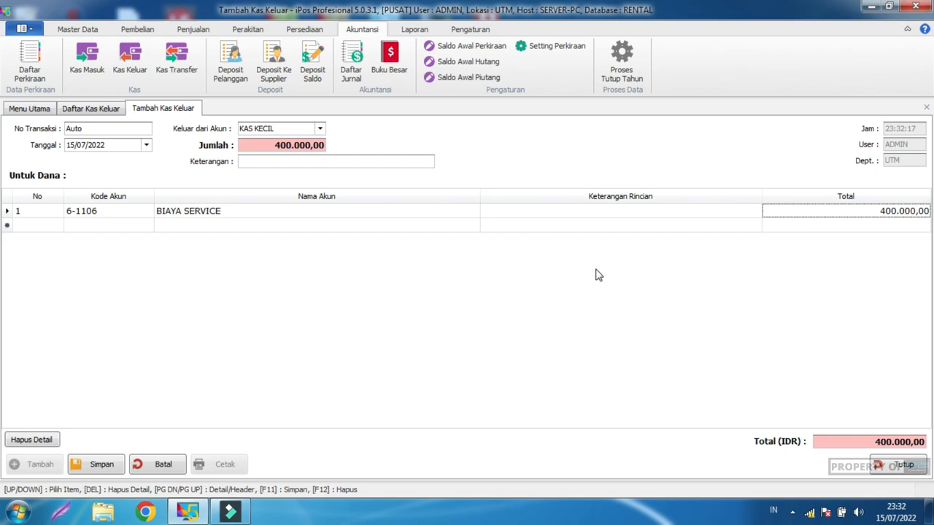
Step: Save cash-out 0001/KASO/UTM/0722, review its description, and close it
left_click(104, 473)
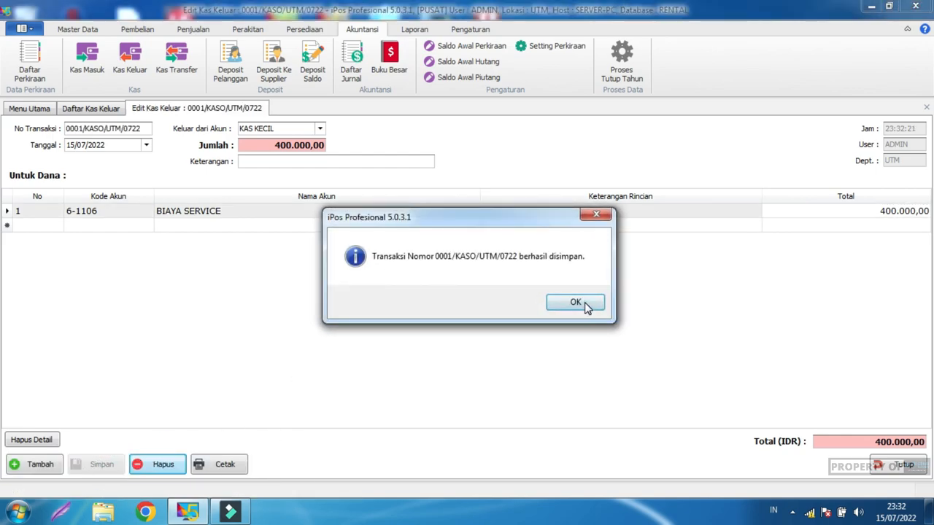
left_click(590, 304)
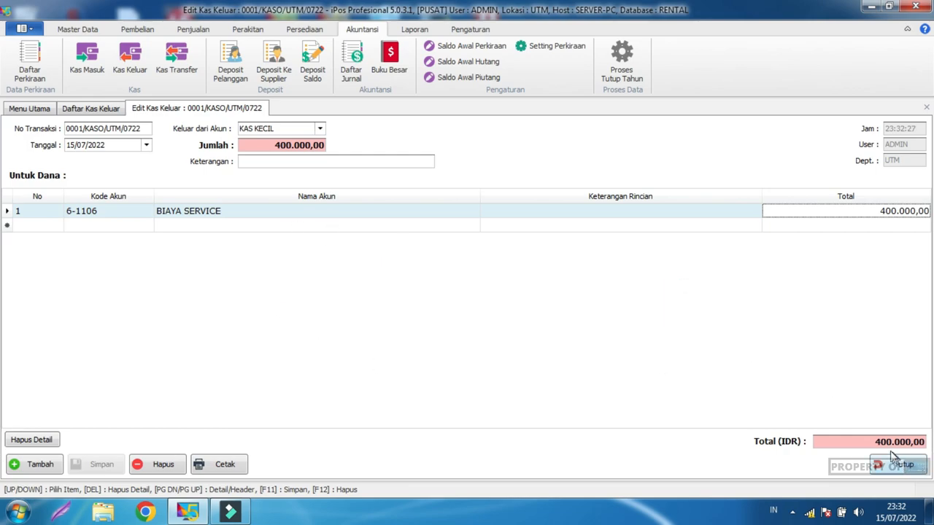
left_click(320, 160)
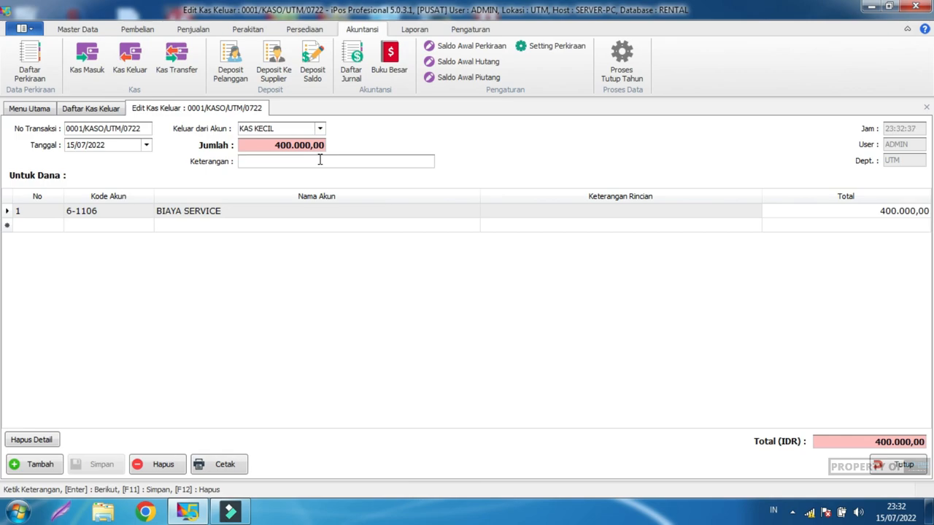
left_click(785, 367)
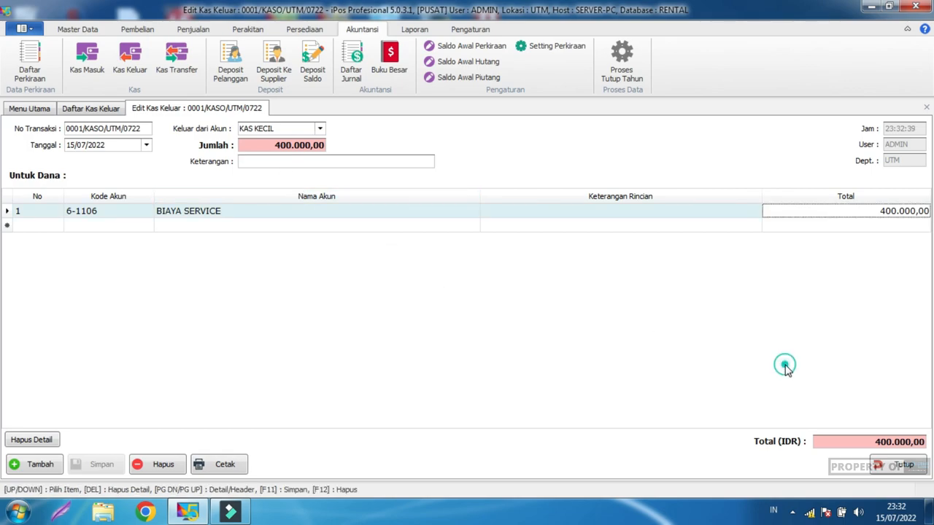
left_click(890, 469)
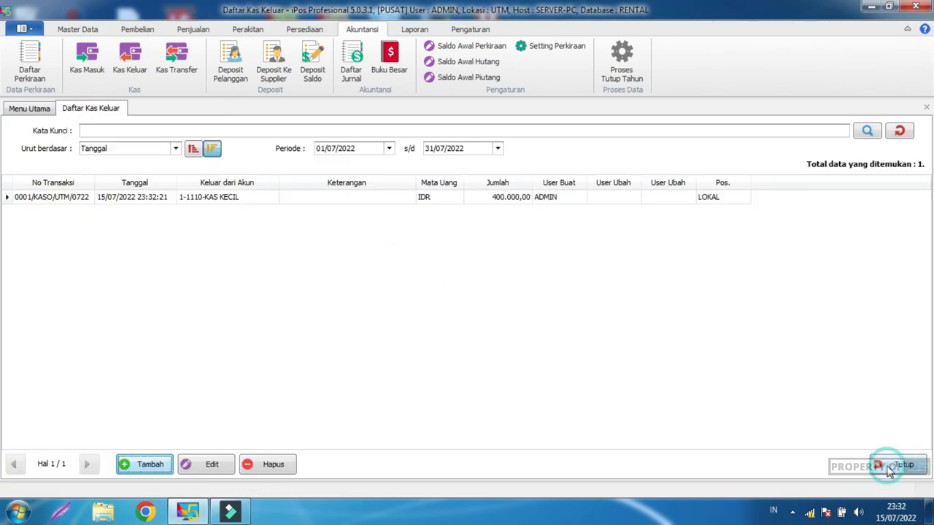
Step: Generate the Buku Besar ledger for account 1-1110 KAS KECIL
left_click(394, 70)
left_click(140, 164)
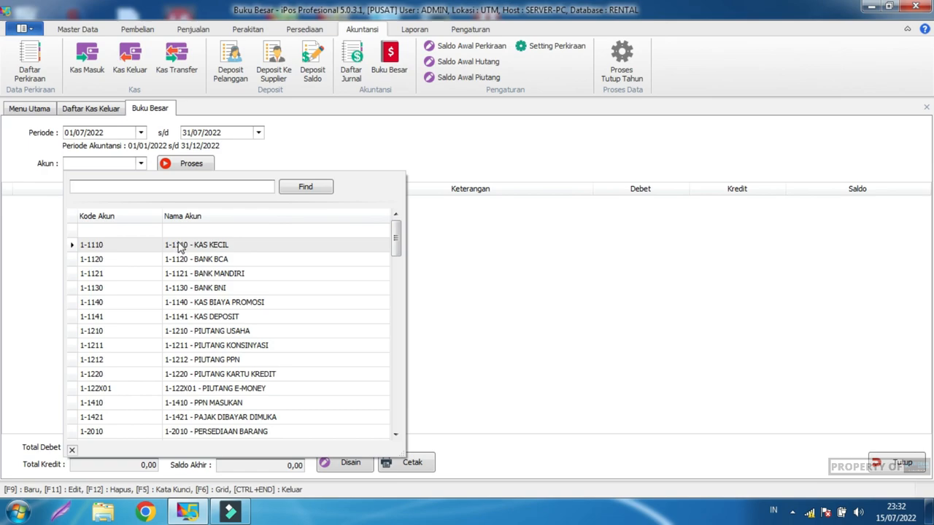
left_click(177, 251)
left_click(181, 164)
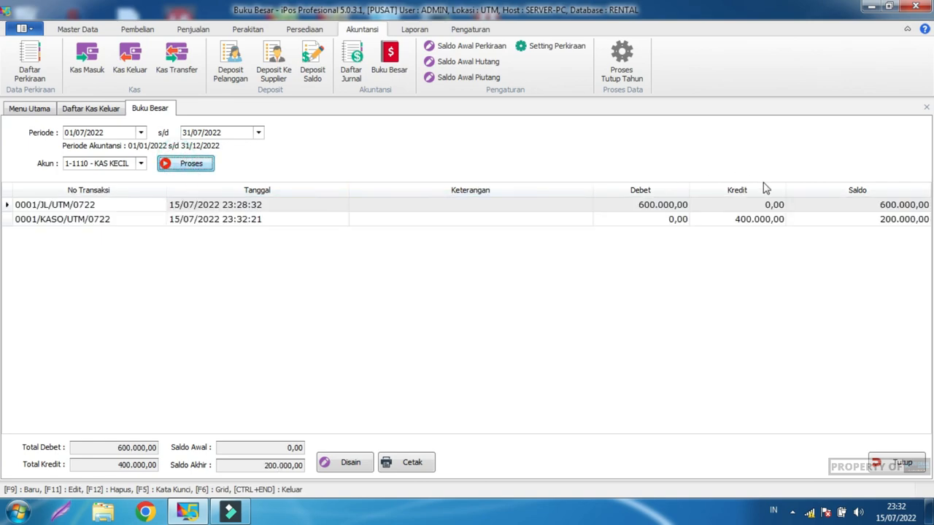
Step: Check the ledger entries and running balances, including the cash-out row, then close the ledger
left_click(49, 208)
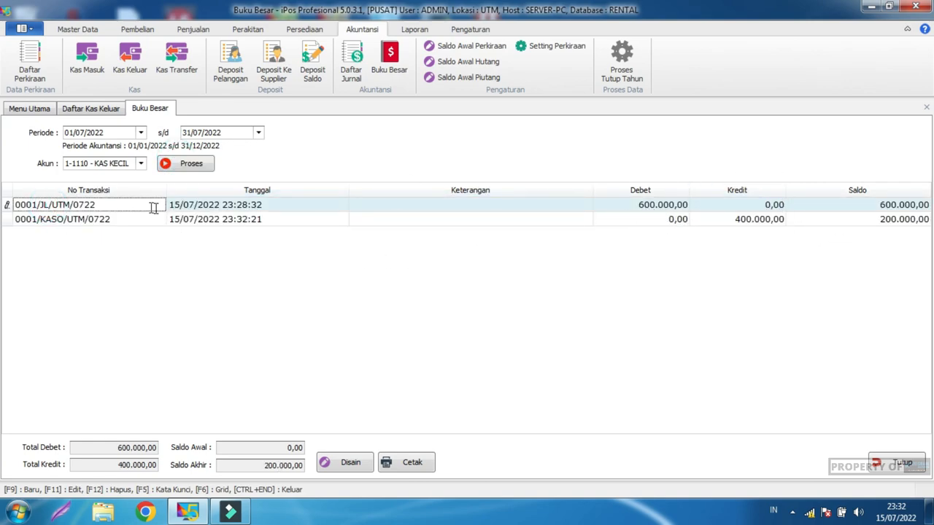
left_click_drag(39, 205, 49, 205)
left_click(48, 204)
left_click(876, 208)
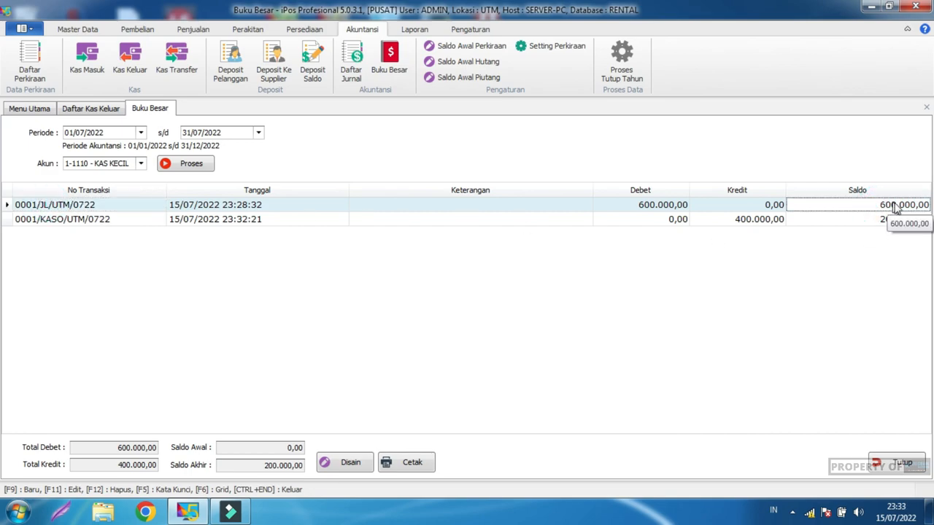
left_click(108, 220)
left_click_drag(58, 219, 46, 219)
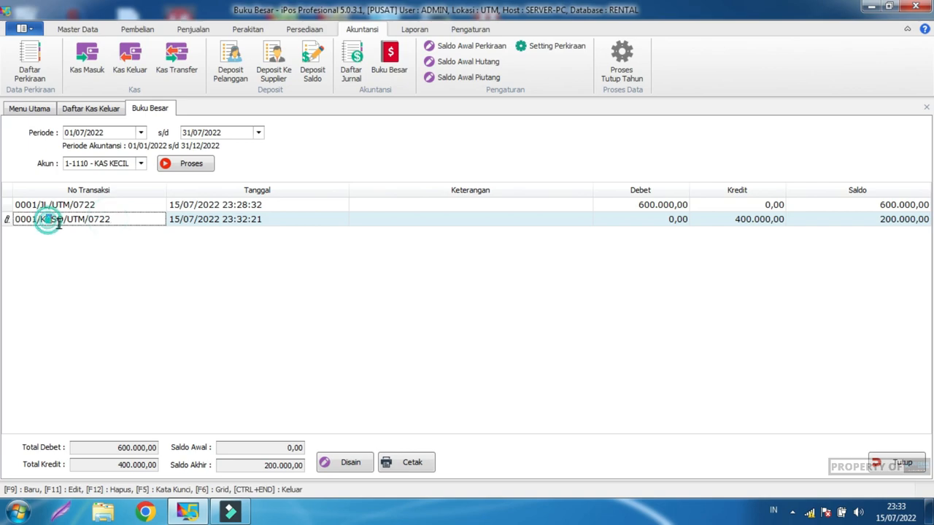
left_click(844, 218)
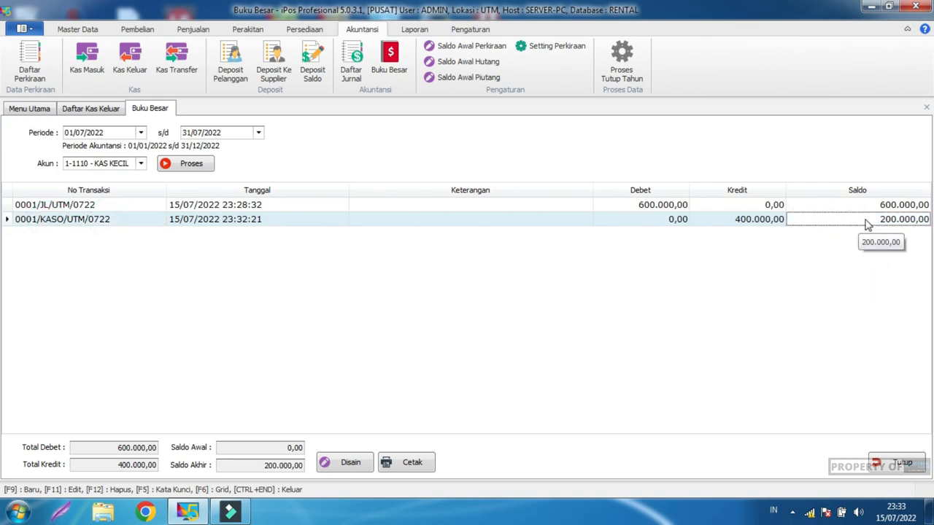
left_click(850, 252)
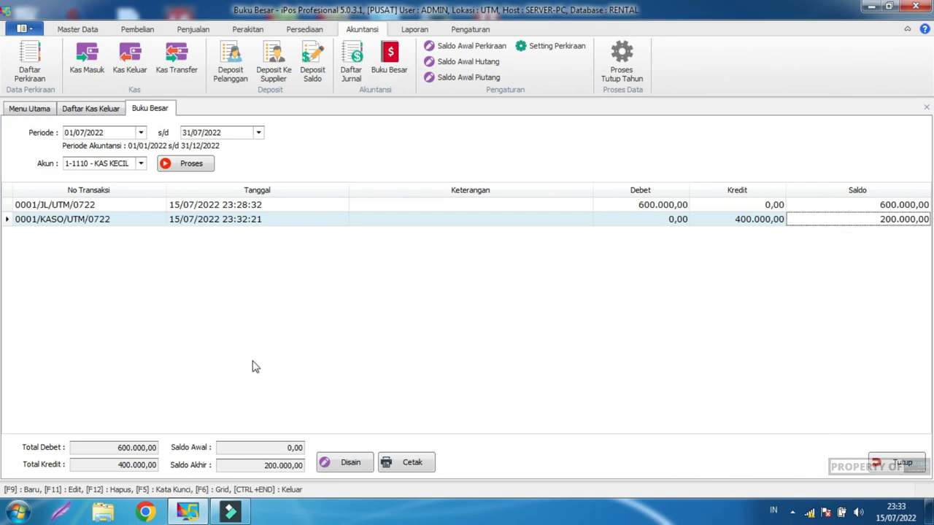
left_click(901, 467)
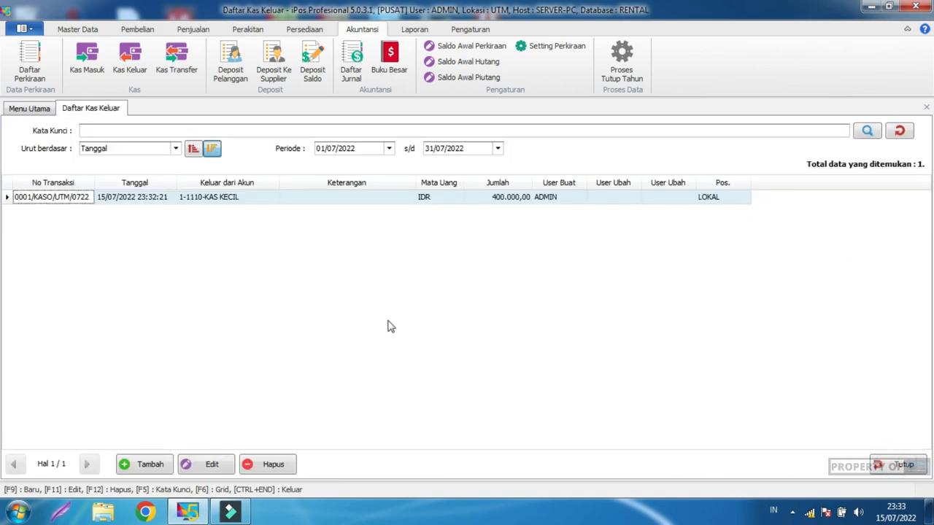
Step: Close the cash-out list and start a new Transfer Item entry
left_click(900, 465)
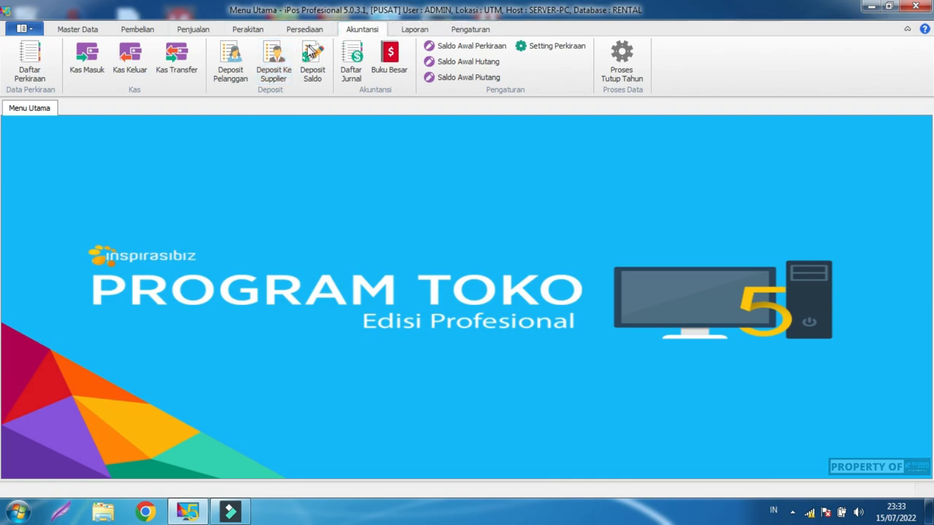
left_click(303, 33)
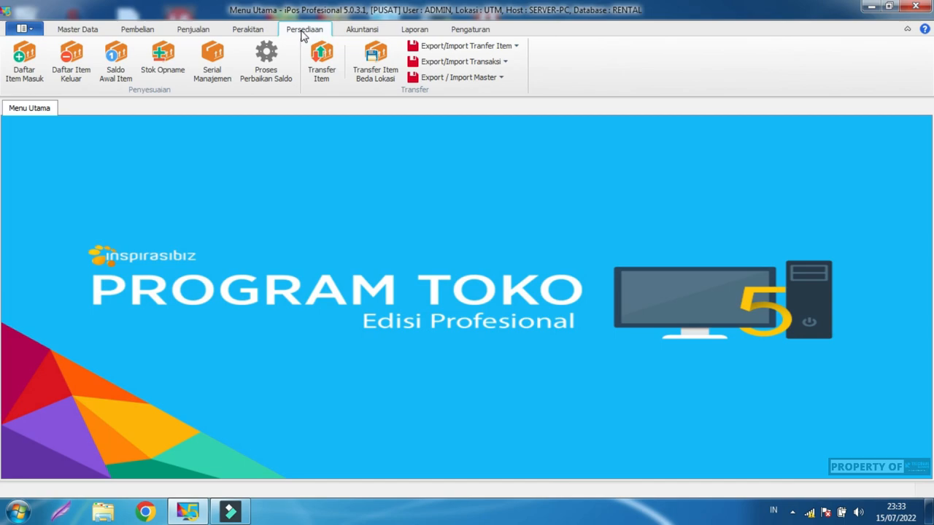
left_click(319, 63)
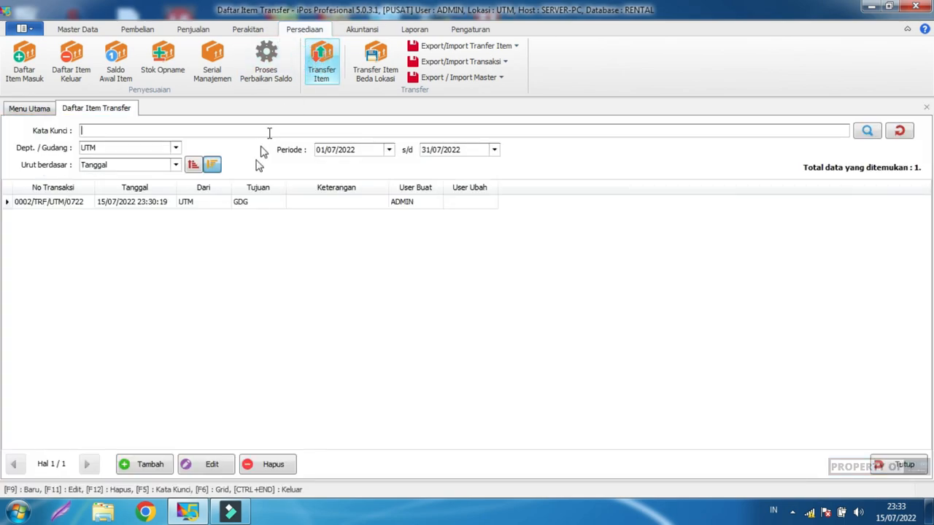
left_click(143, 464)
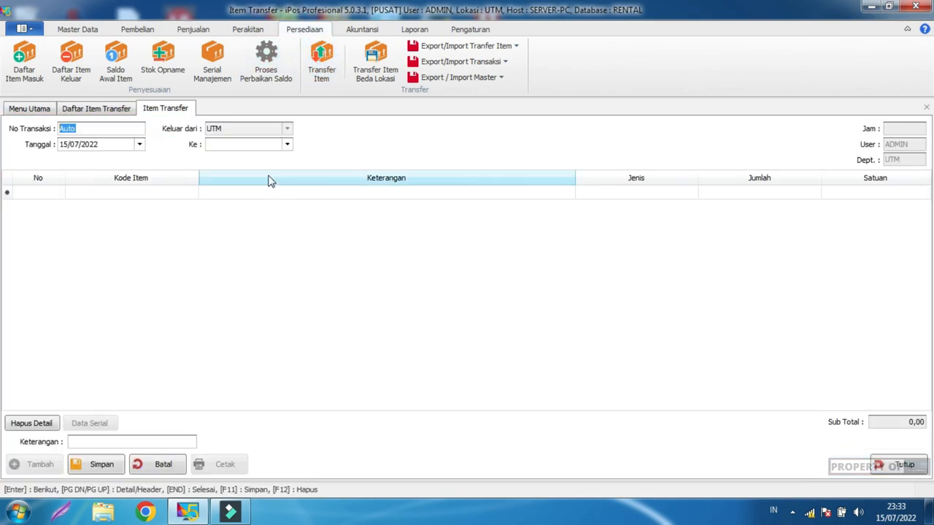
Step: Check the Keluar dari field, fixed at UTM, and look at the Ke warehouse choices without picking one
left_click(136, 195)
left_click(264, 133)
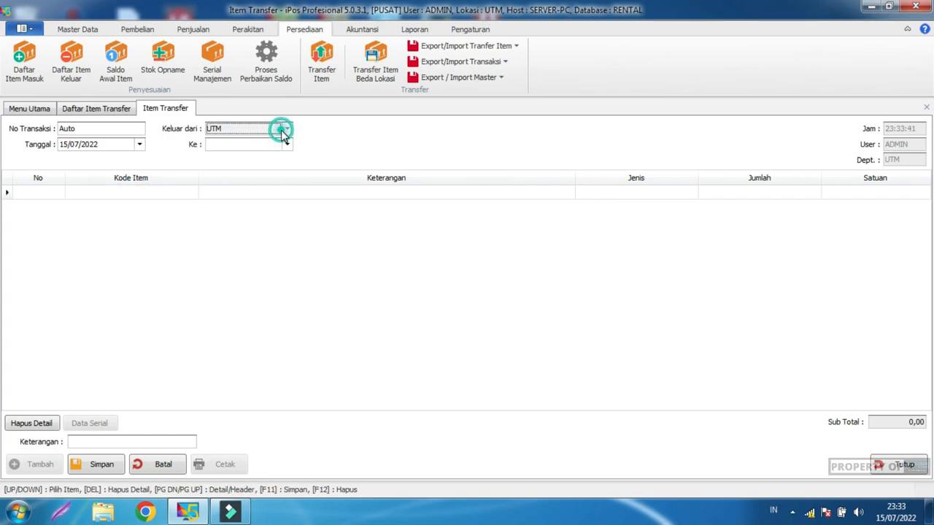
left_click(283, 129)
left_click(282, 130)
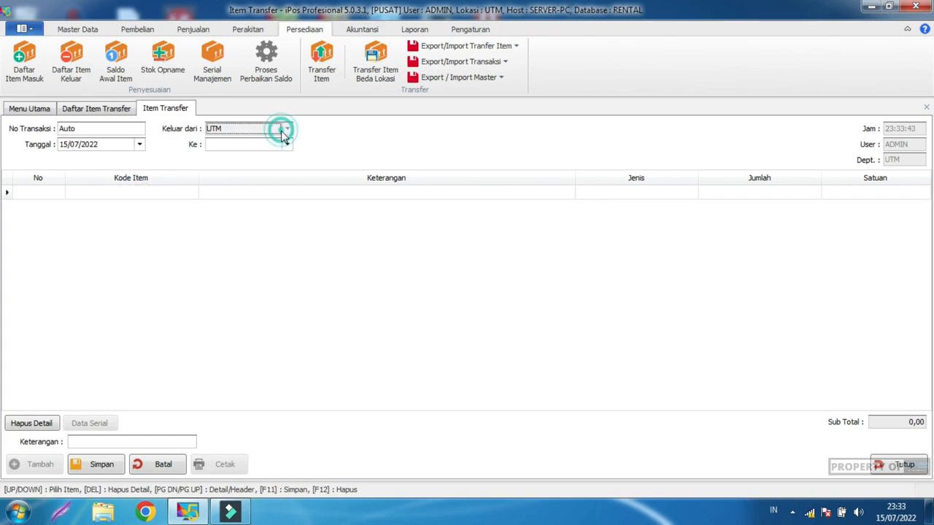
left_click(286, 144)
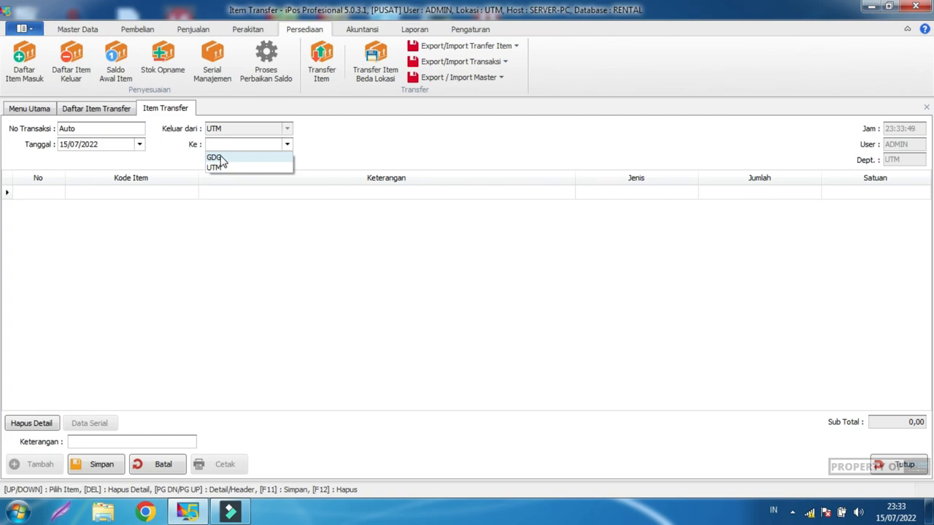
left_click(339, 117)
left_click(471, 32)
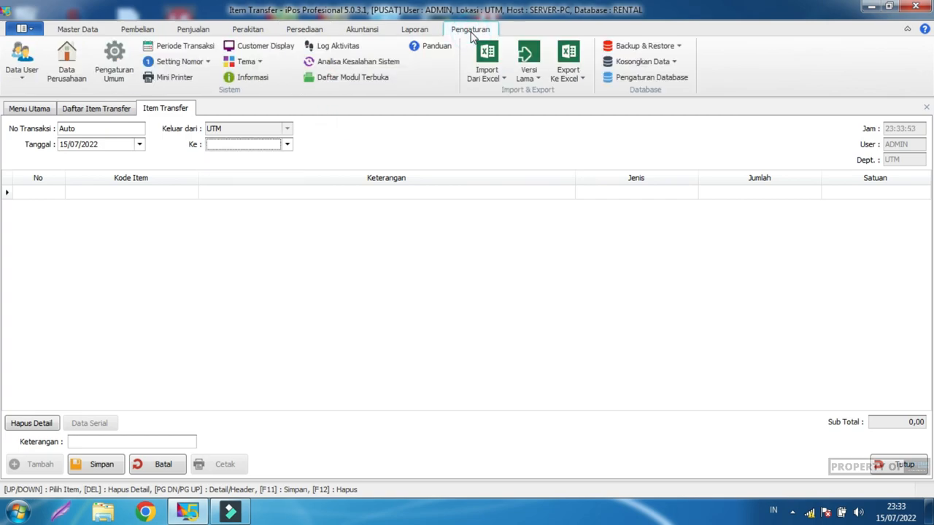
Step: Add a new user in Daftar User and enter its user ID
left_click(26, 58)
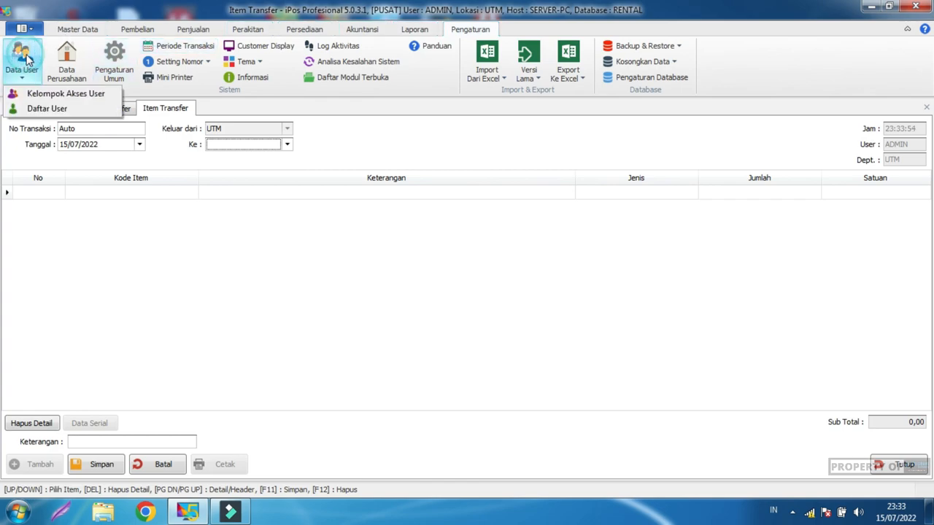
left_click(48, 110)
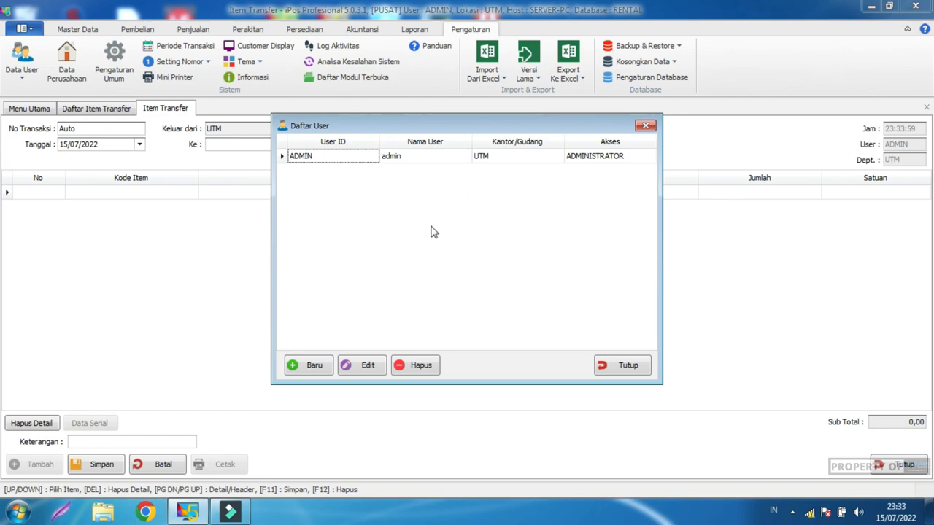
left_click(317, 365)
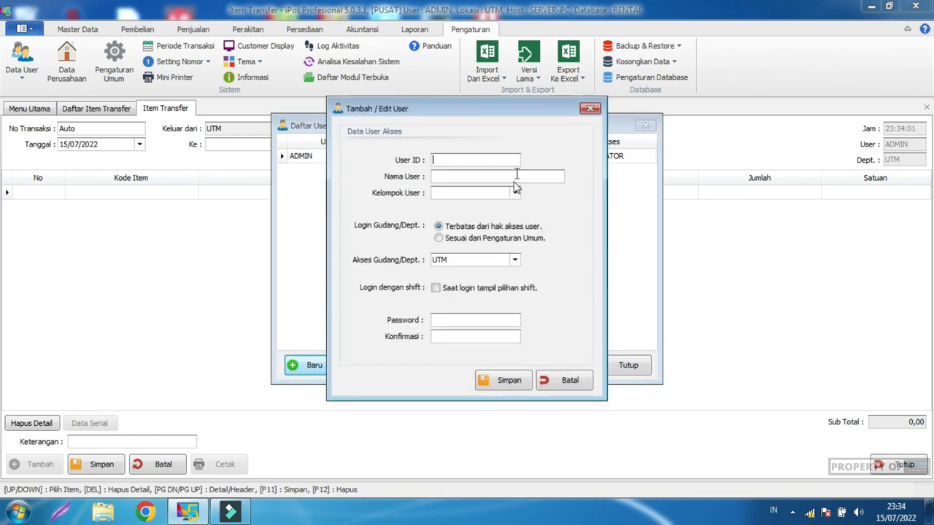
type("a")
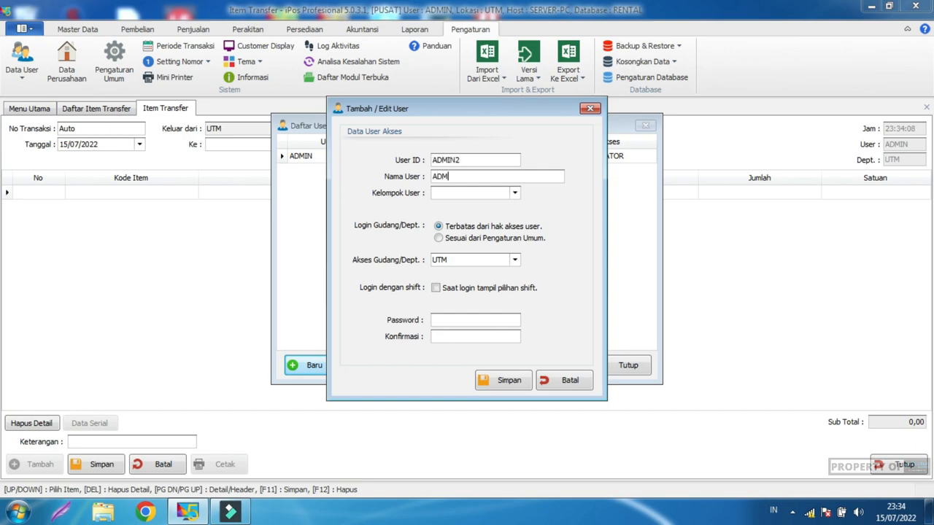
Step: Assign the new user to group ADMINISTRATOR with access to warehouse GDG
left_click(471, 193)
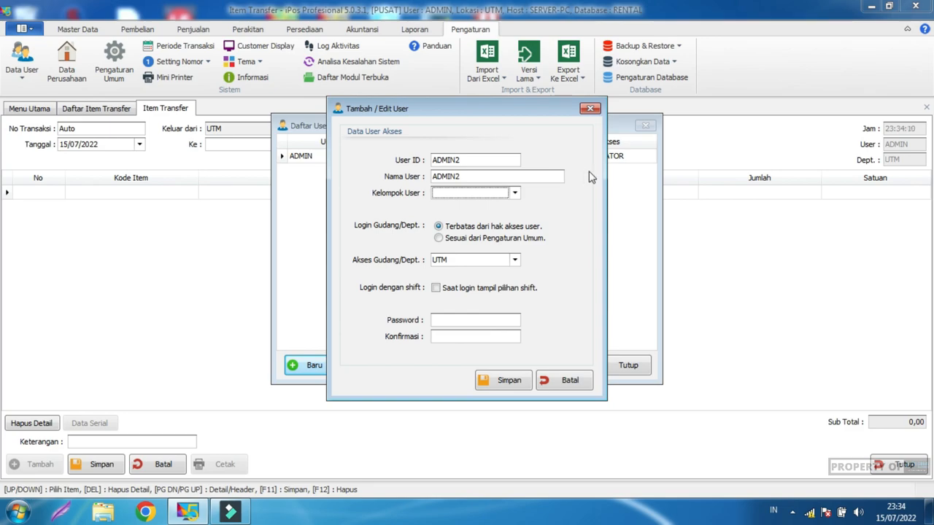
left_click(514, 192)
left_click(485, 203)
left_click(493, 193)
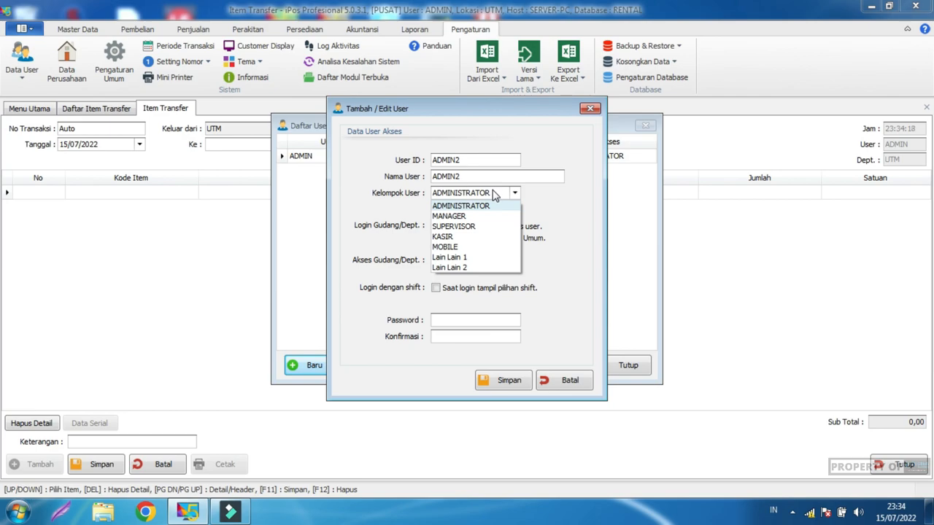
left_click(485, 206)
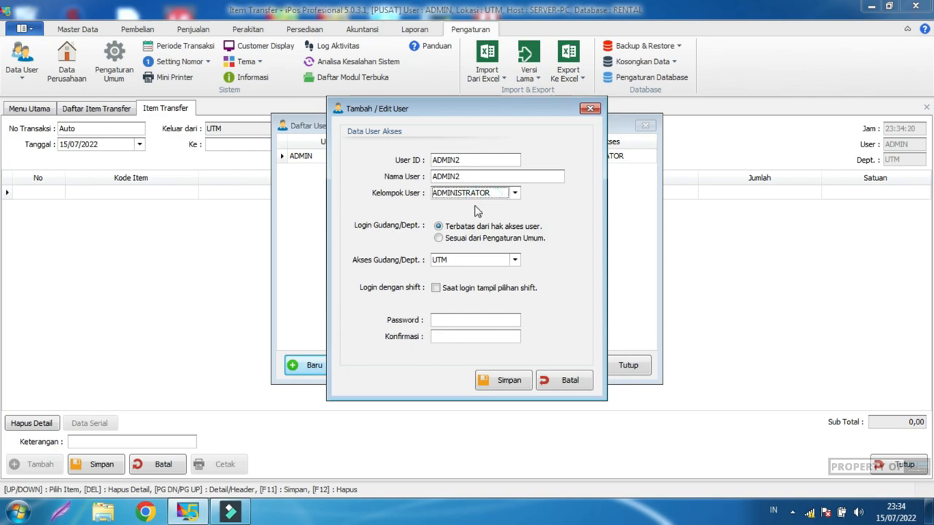
left_click(464, 259)
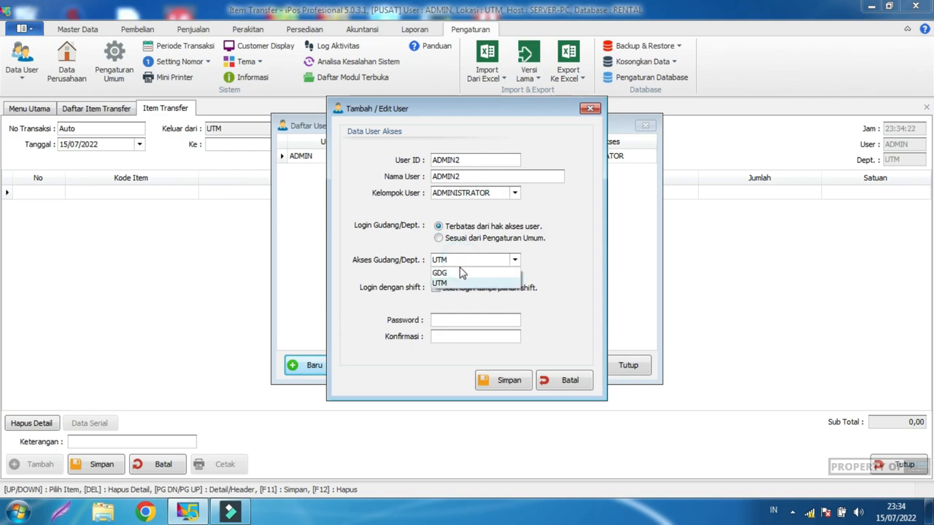
left_click(460, 274)
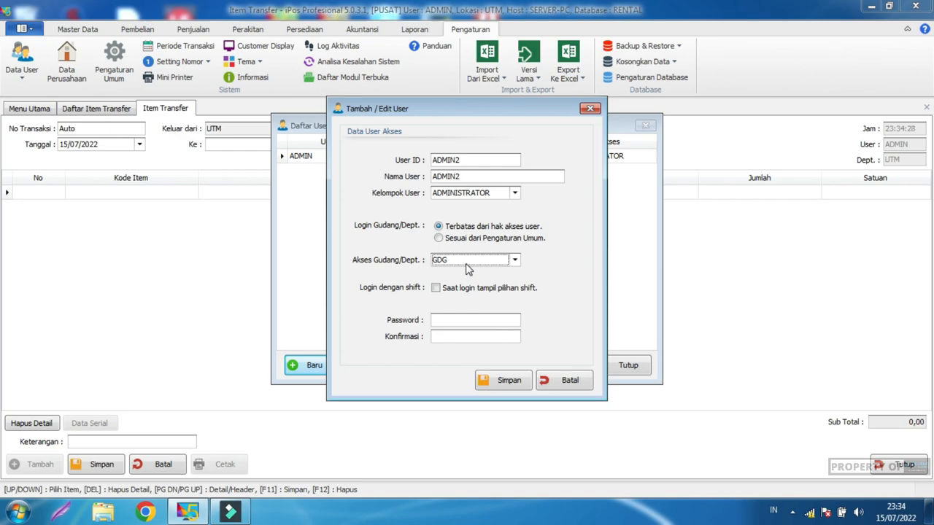
Step: Enter the user's password, save the user, and close the user list
left_click(468, 318)
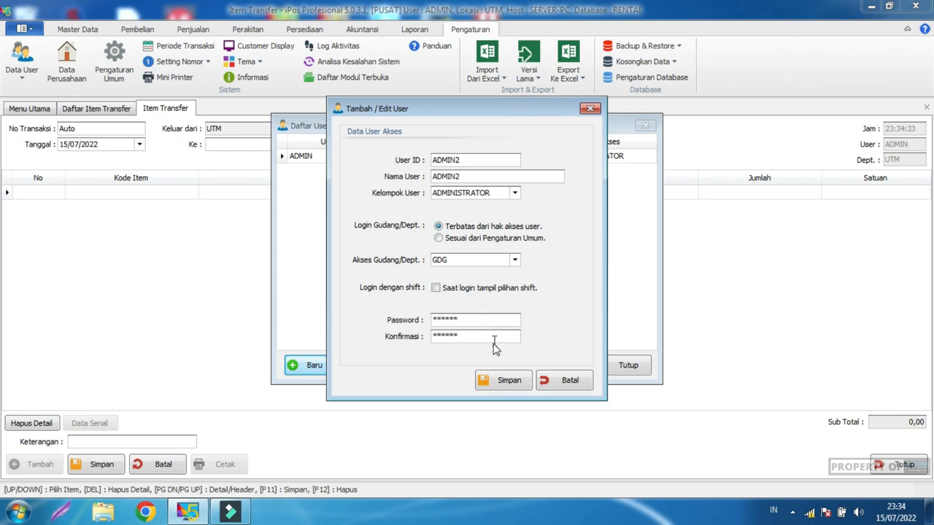
left_click(493, 381)
left_click(532, 303)
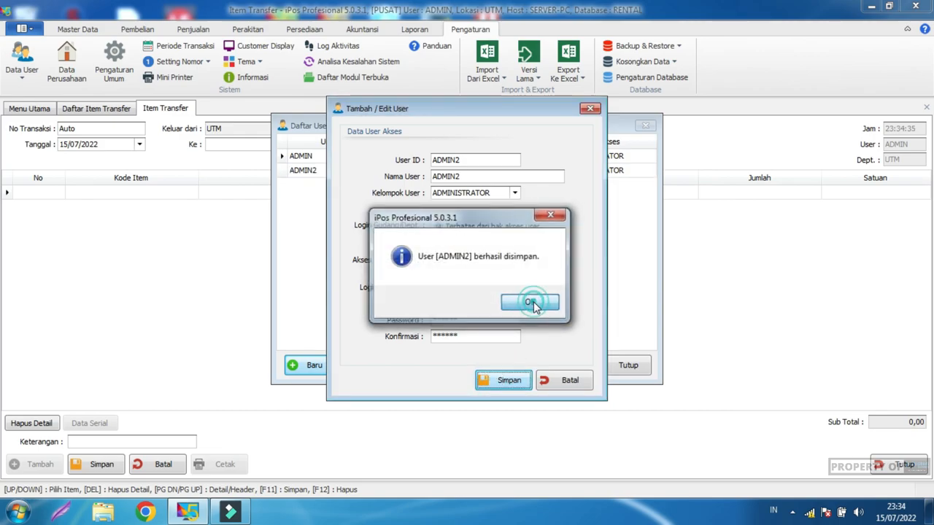
left_click(566, 380)
left_click(626, 365)
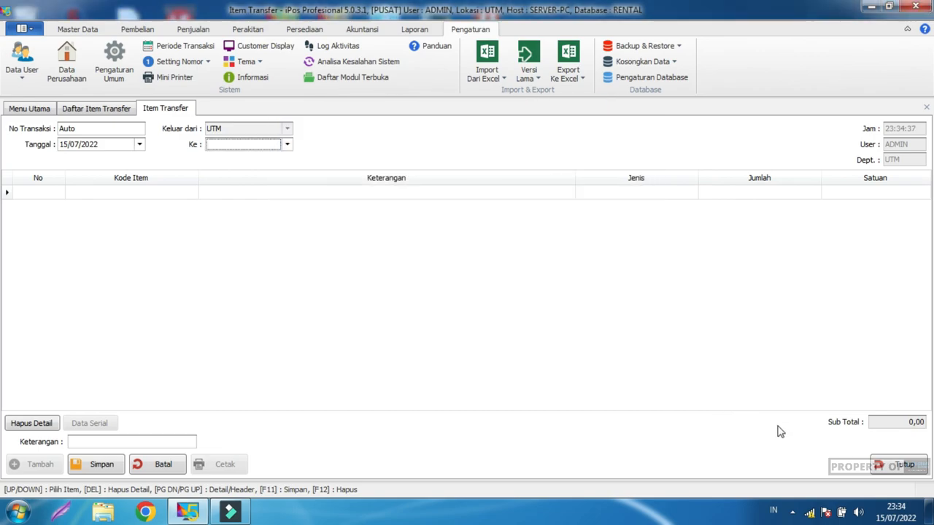
Step: Discard the unsaved item transfer and close the transfer list
left_click(896, 466)
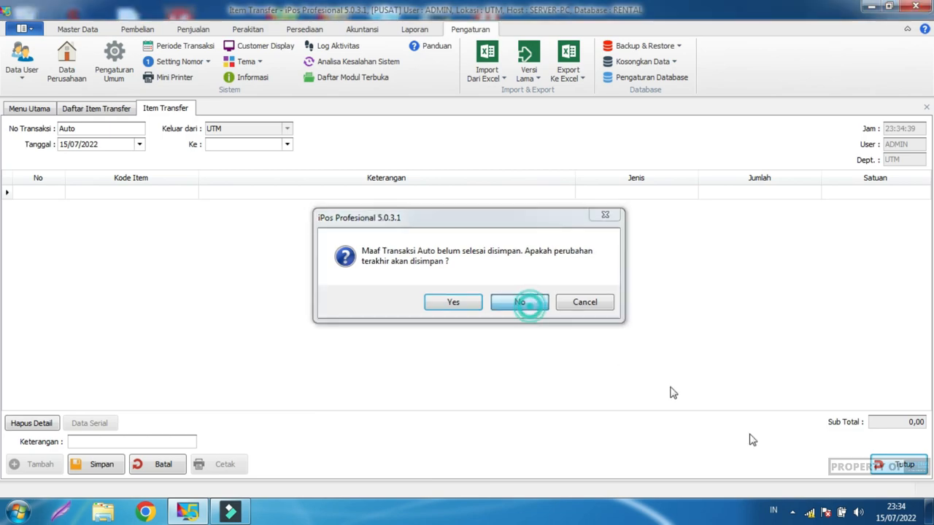
left_click(520, 303)
left_click(905, 464)
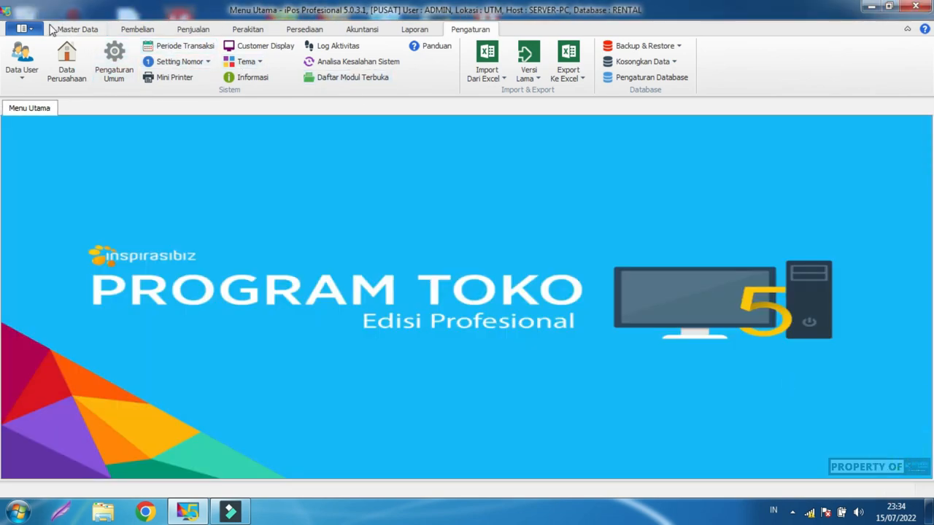
Step: Log out and log back in as the new administrator user at location GDG
left_click(22, 28)
left_click(45, 111)
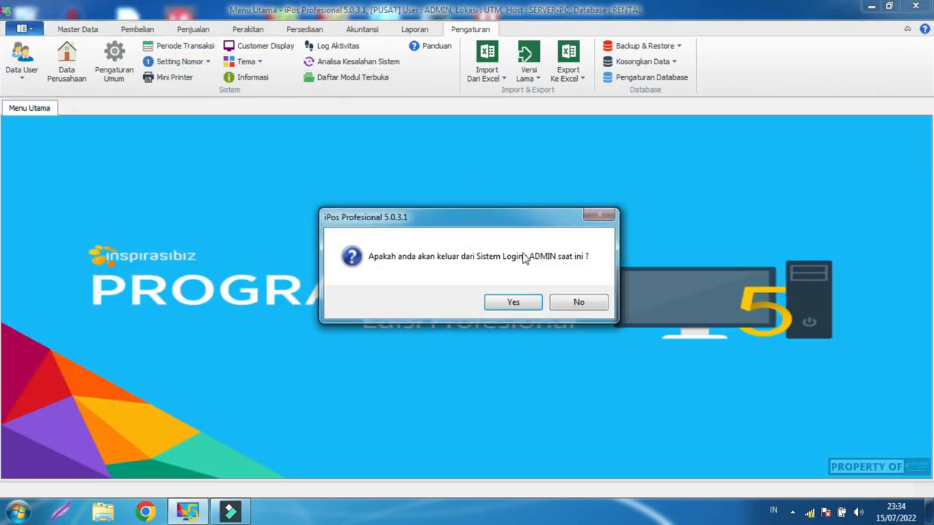
left_click(510, 301)
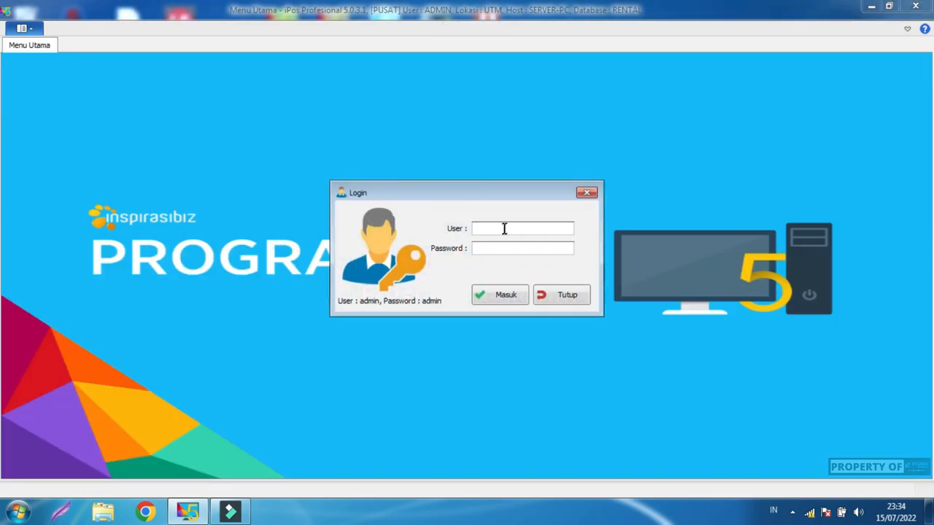
type("adm")
type("admin")
key("Return")
left_click(503, 247)
key("Return")
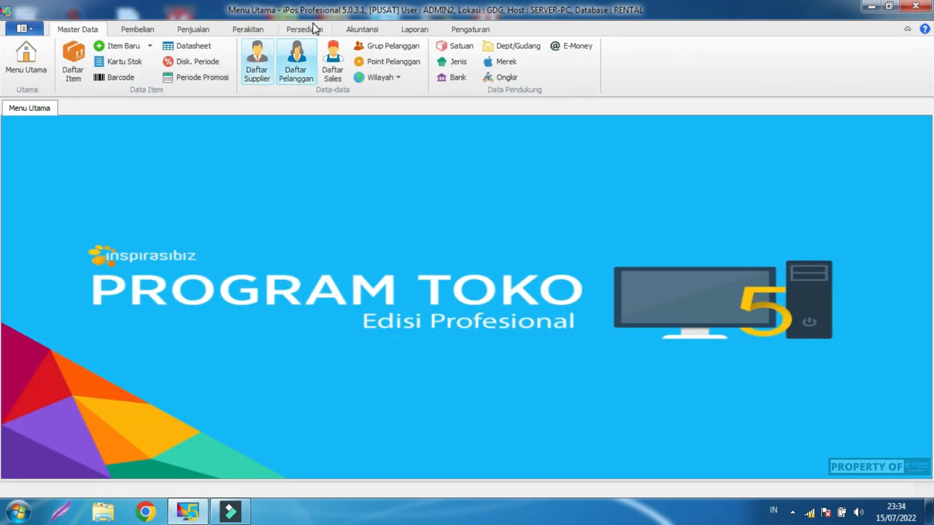
Step: Start a new item transfer from GDG with destination UTM
left_click(311, 31)
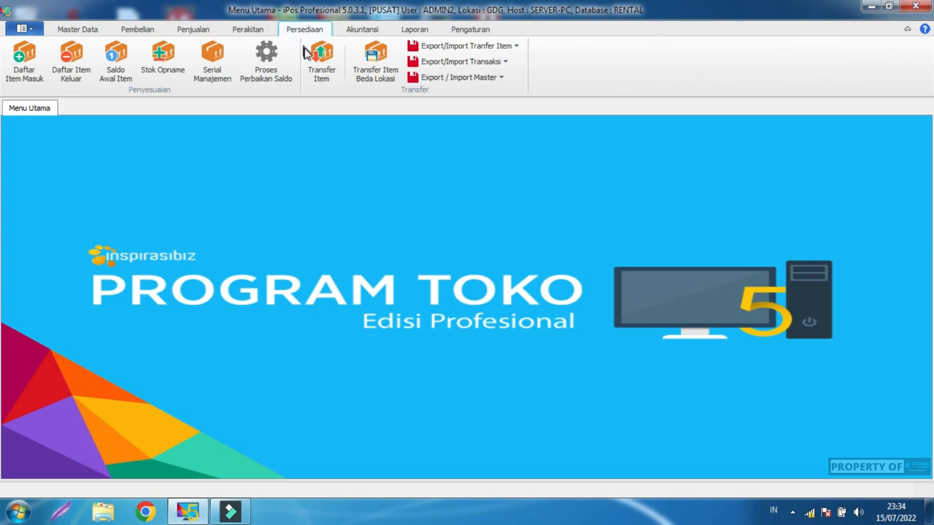
left_click(321, 61)
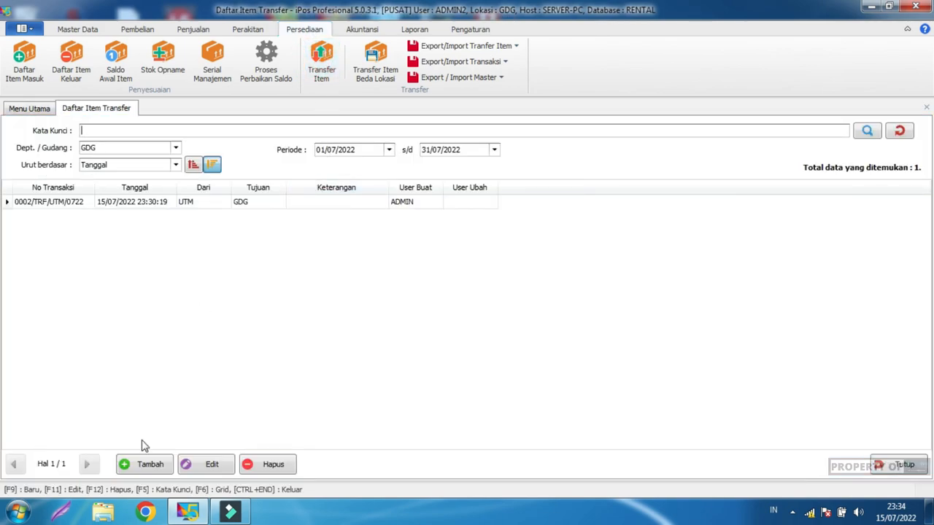
left_click(142, 465)
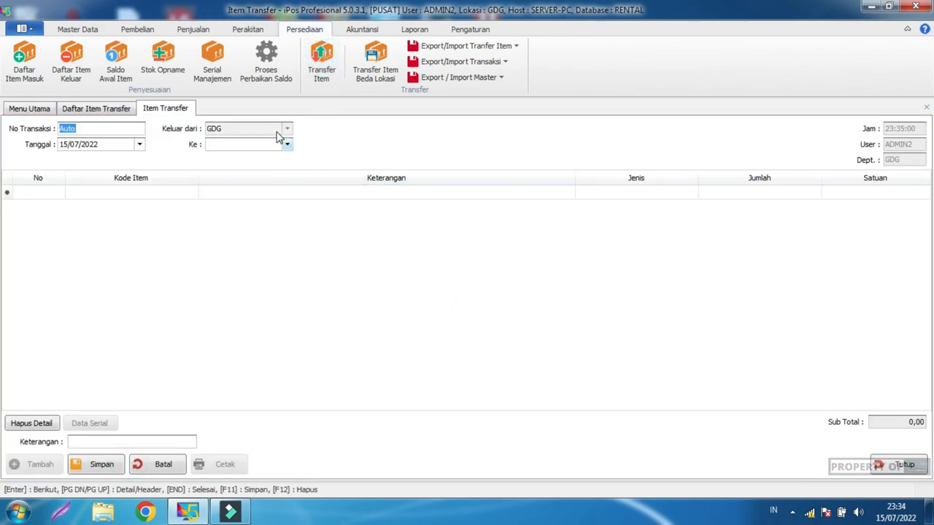
left_click(271, 130)
left_click(272, 130)
left_click(288, 131)
left_click(288, 144)
left_click(260, 167)
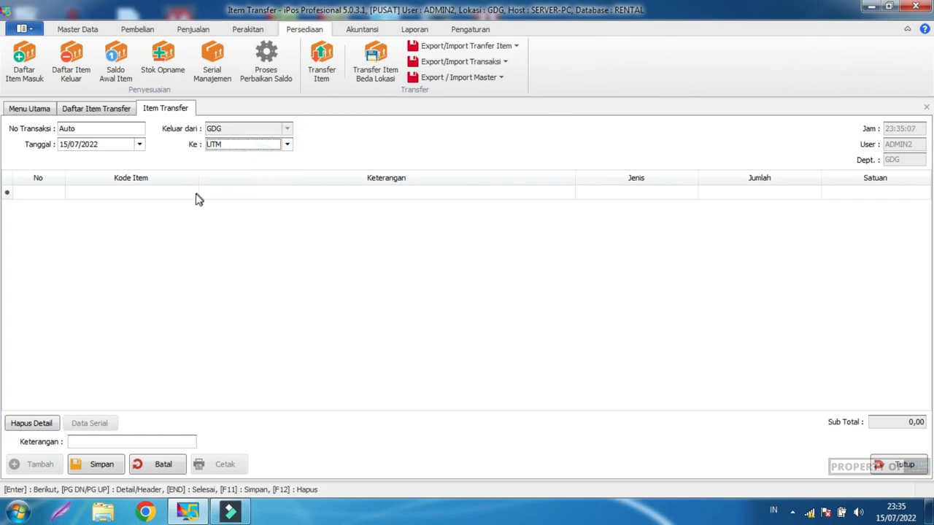
Step: Add BANG DIMAN (D00001), quantity 1, as the first transfer line
left_click(181, 193)
type("dim")
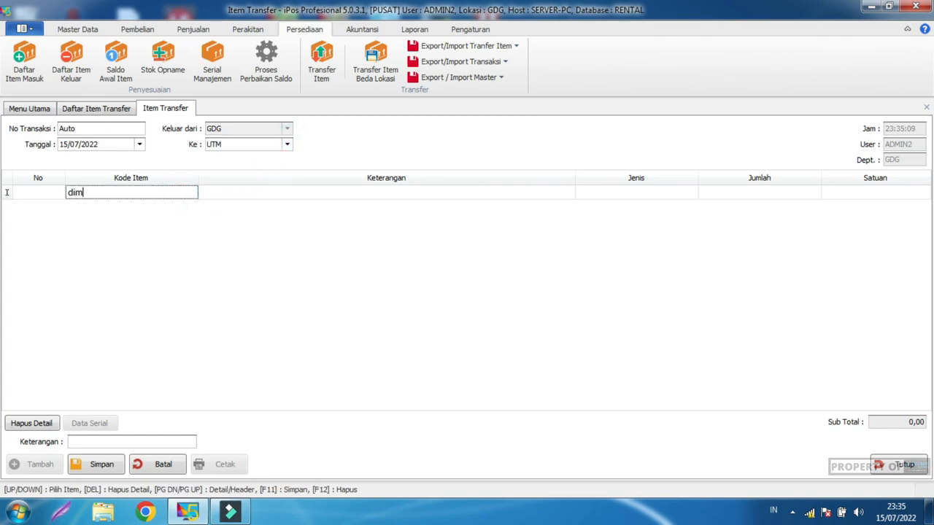
type("an")
key("Return")
left_click(246, 211)
double_click(246, 211)
left_click(126, 213)
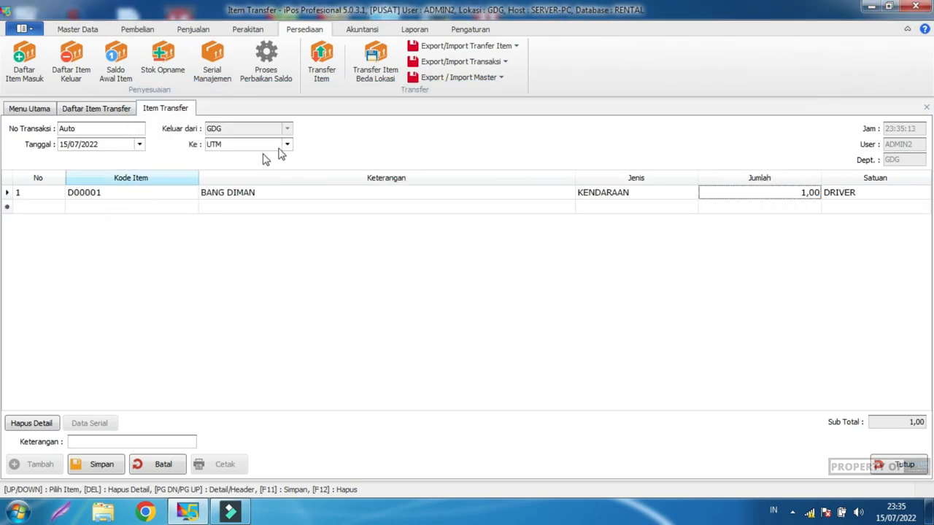
Step: Search 'b 00' and add B 0000 KJR (M0001), quantity 1, as the second line
left_click(94, 208)
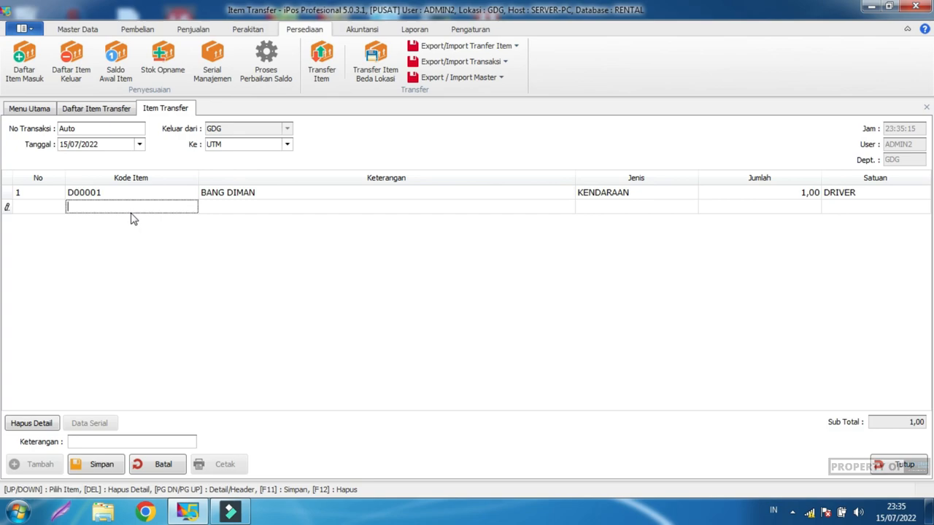
type("b00")
key("Return")
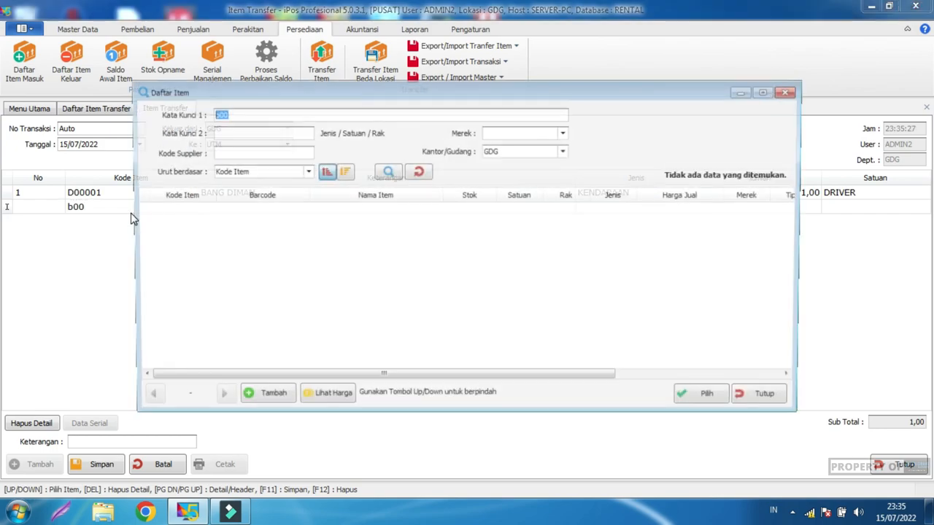
left_click(215, 113)
key("Return")
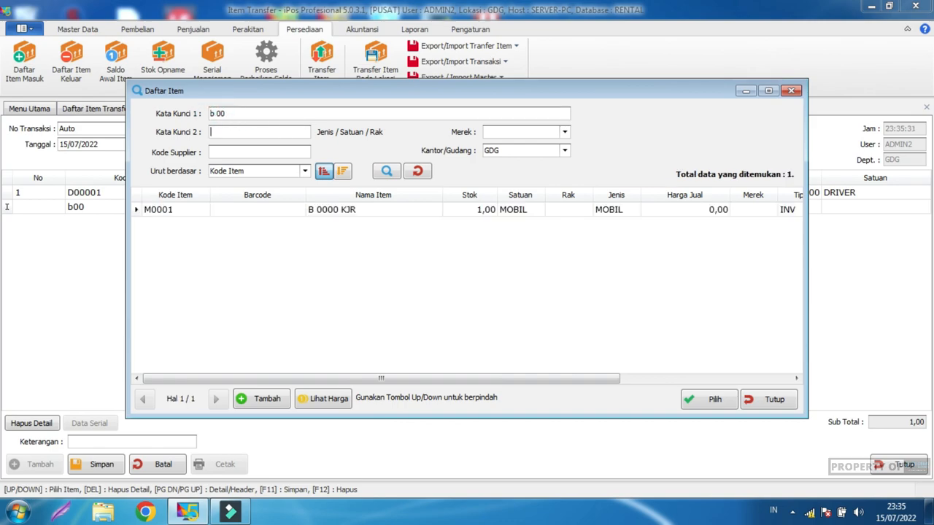
double_click(351, 210)
left_click(352, 275)
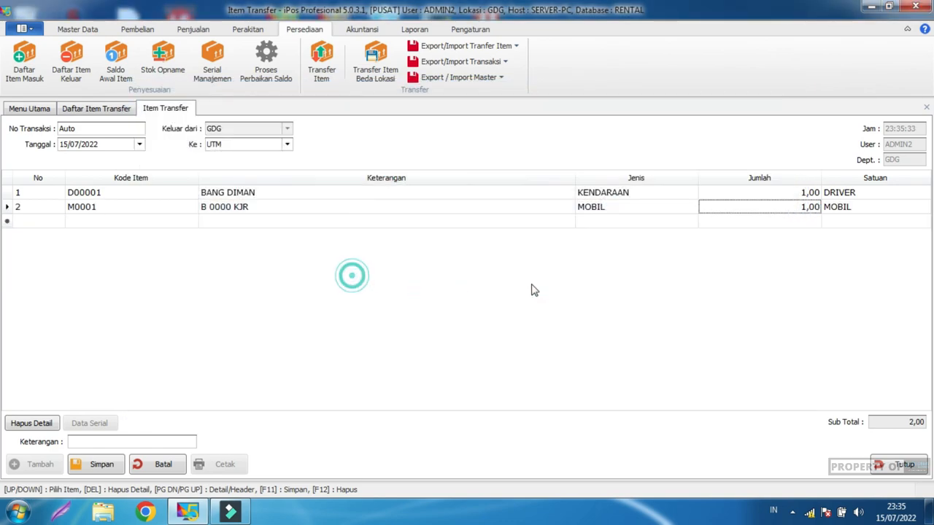
Step: Save the transfer as 0001/TRF/GDG/0722
left_click(716, 277)
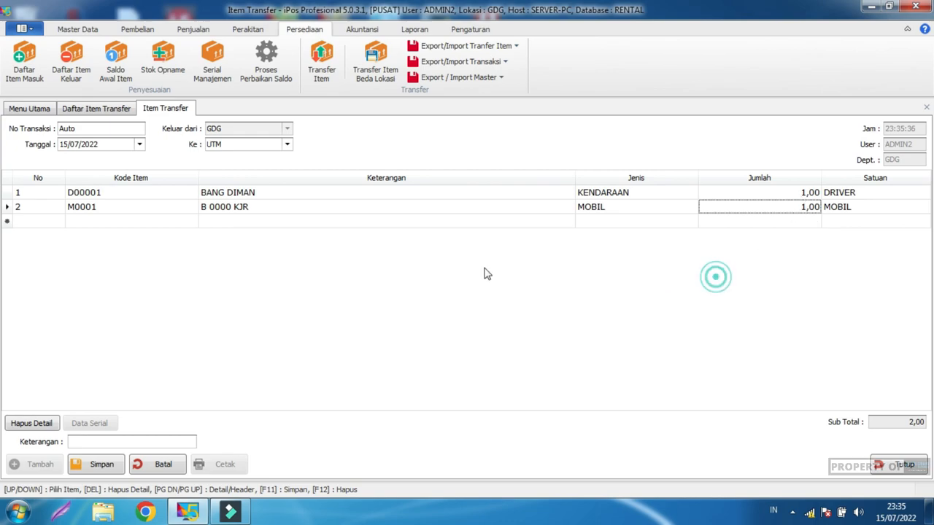
left_click(86, 471)
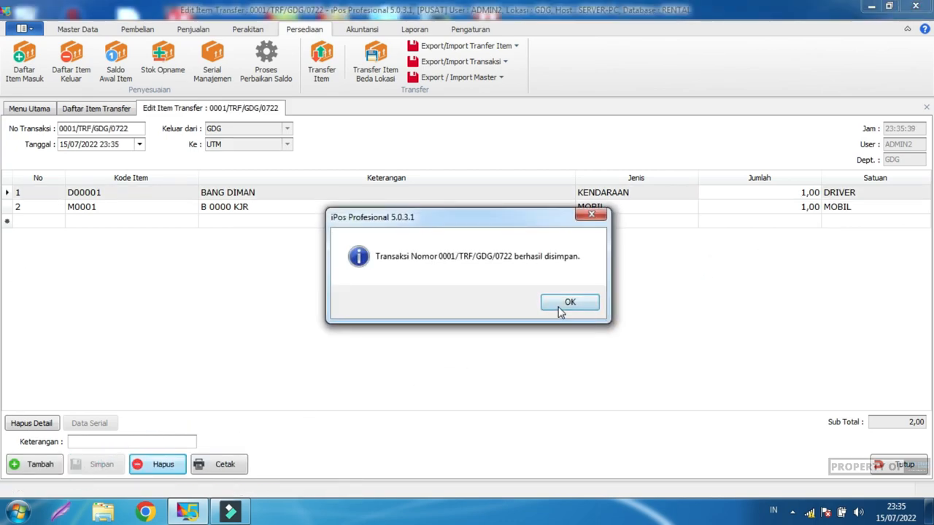
left_click(561, 309)
Step: Open Daftar Item, filter Dept./Gudang to UTM, and check both items now show stock there
left_click(78, 29)
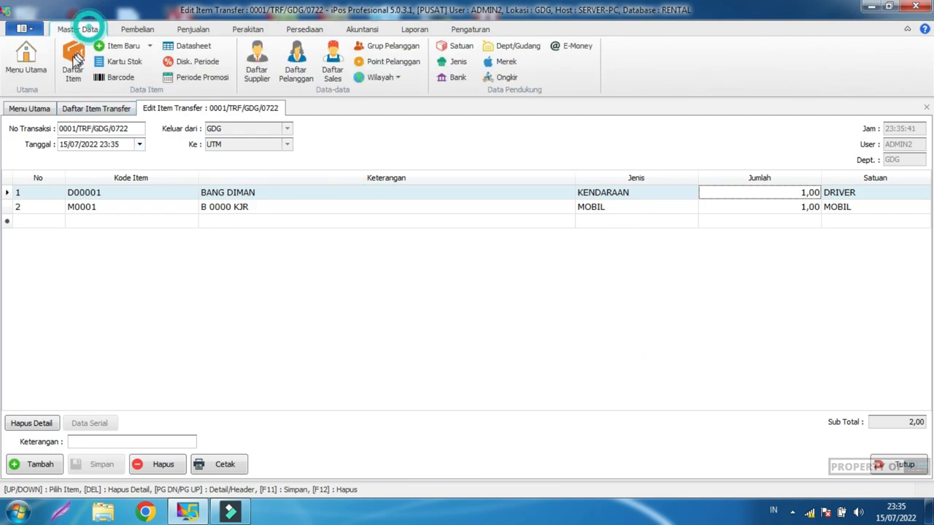
left_click(72, 64)
left_click(267, 284)
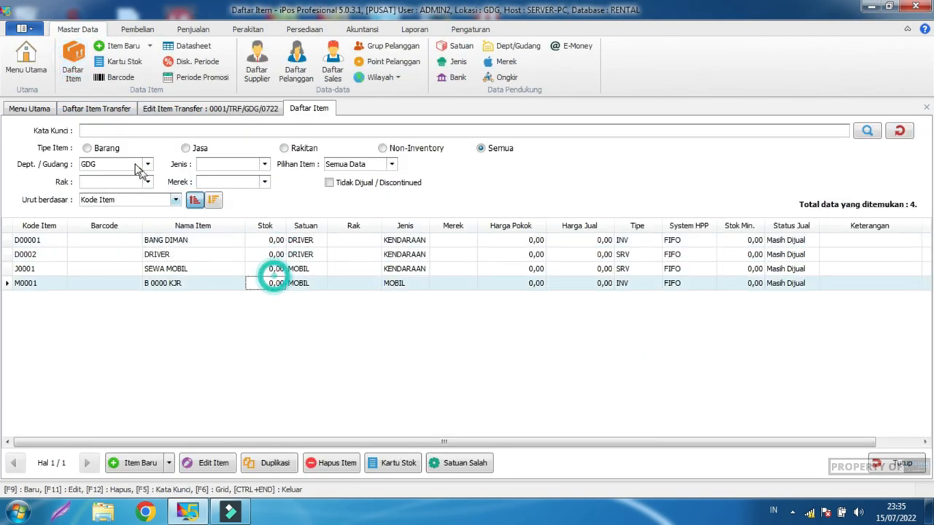
left_click(133, 167)
left_click(116, 187)
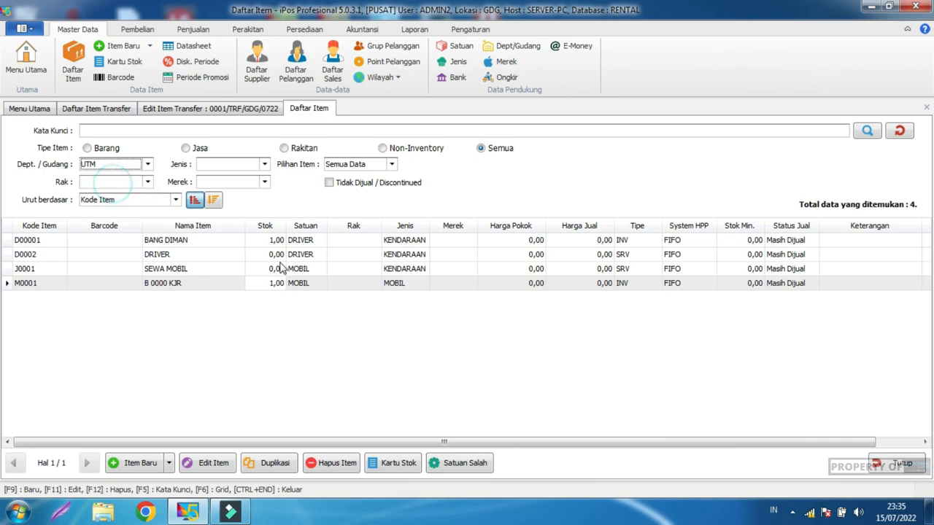
left_click(277, 240)
left_click(279, 287)
left_click(273, 254)
left_click(271, 241)
left_click(280, 283)
left_click(266, 253)
left_click(260, 273)
Step: Close the item list and item transfer tabs, log out, and sign back in as admin
left_click(872, 460)
left_click(874, 465)
left_click(874, 464)
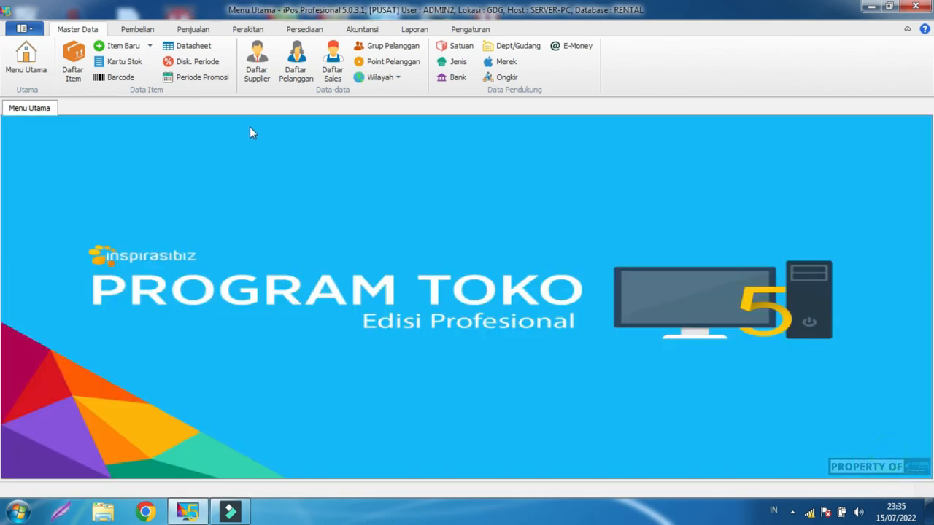
left_click(21, 28)
left_click(73, 110)
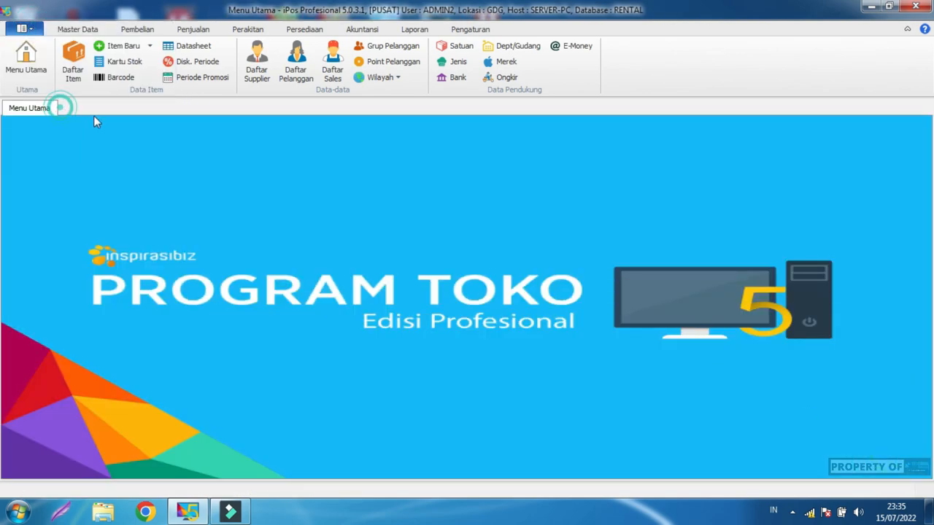
left_click(511, 301)
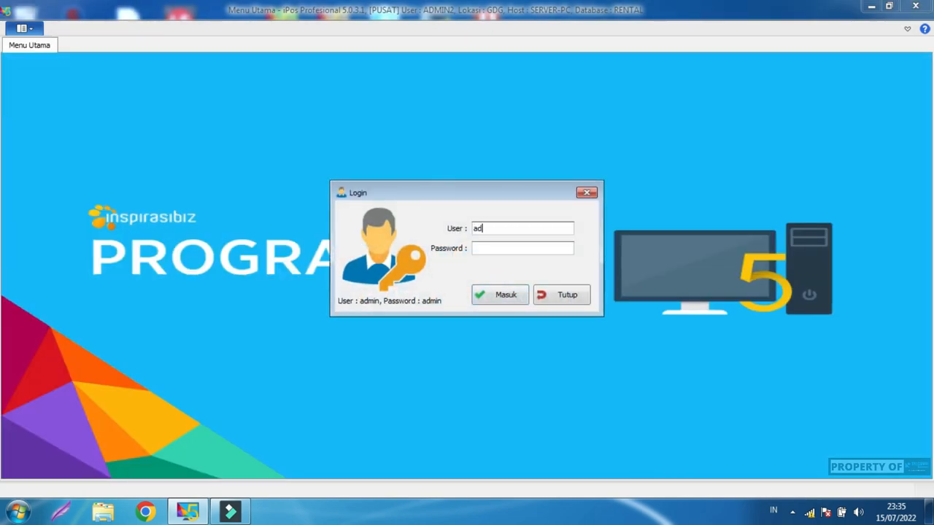
key("Return")
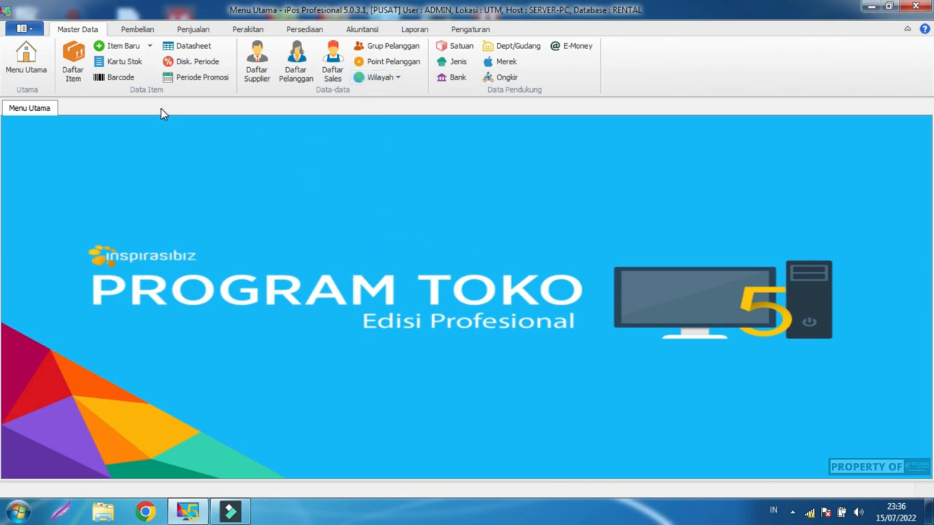
Step: Preview the July 2022 Laba Rugi (profit-and-loss) report and close the preview
left_click(417, 30)
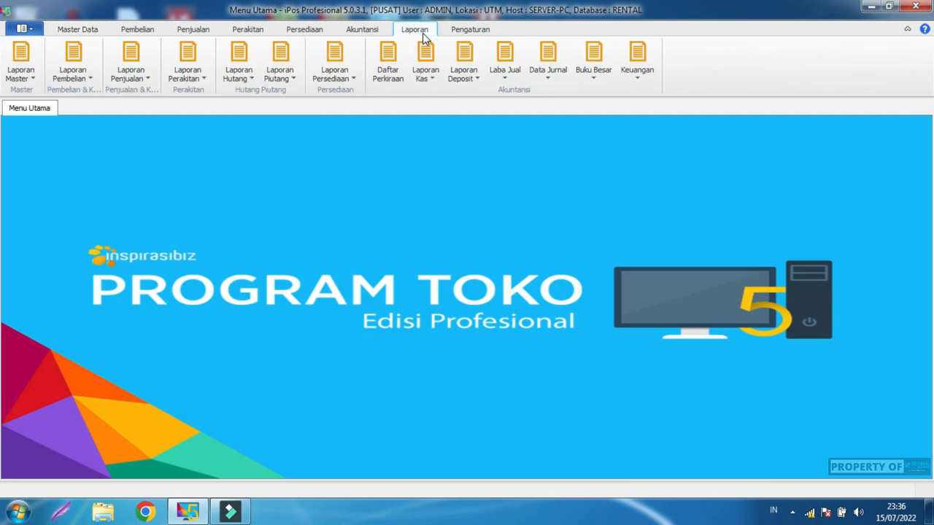
left_click(637, 54)
left_click(650, 111)
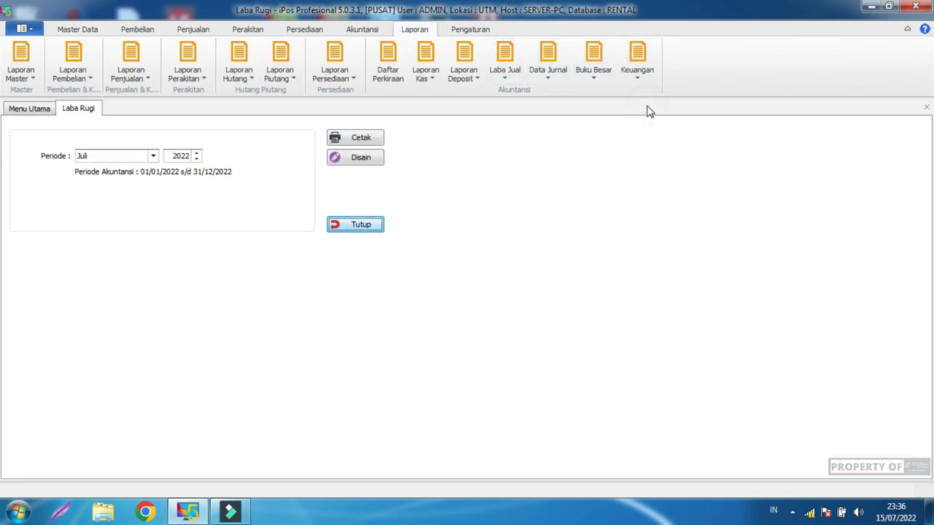
left_click(356, 142)
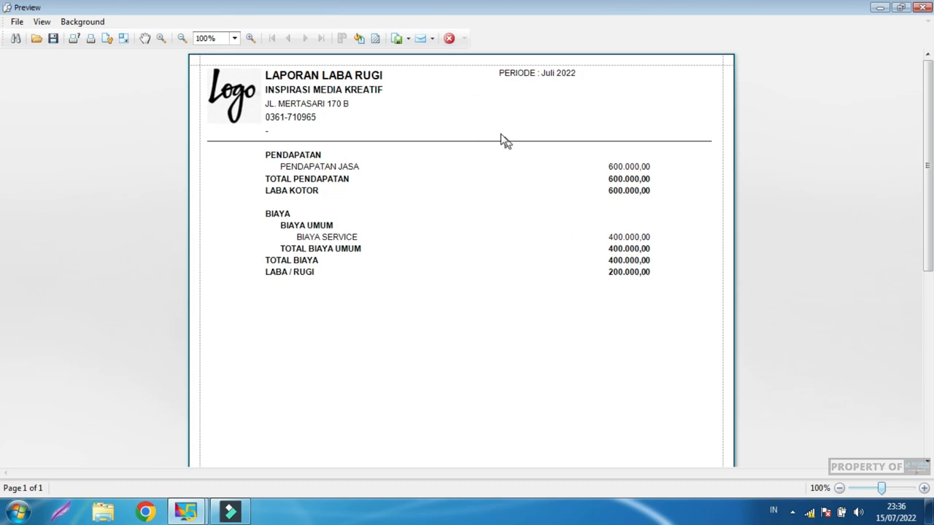
left_click(449, 39)
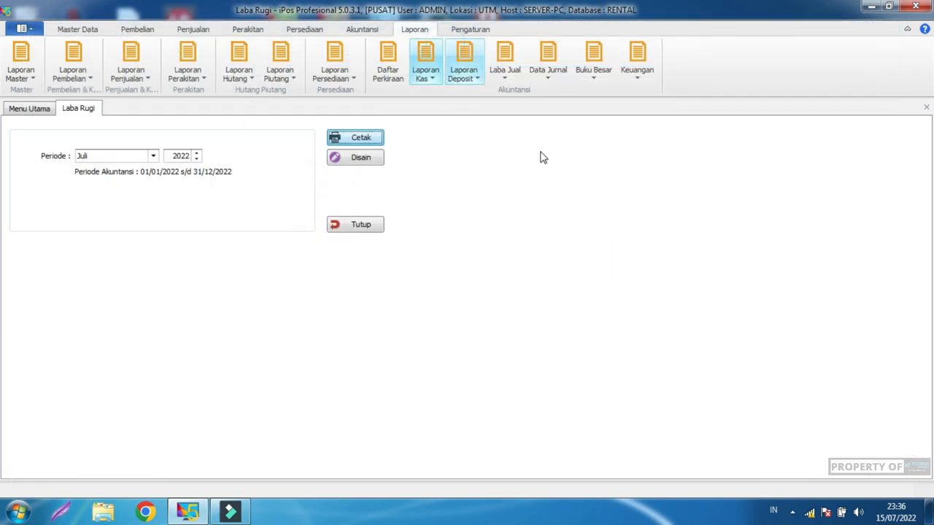
Step: Preview the Neraca balance sheet up to 31/07/2022 and close the preview
left_click(641, 61)
left_click(655, 94)
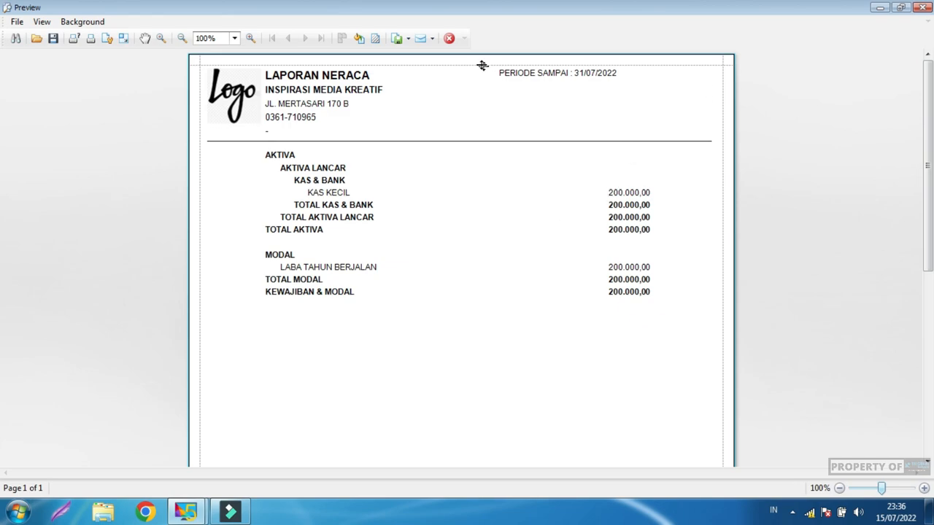
left_click(449, 38)
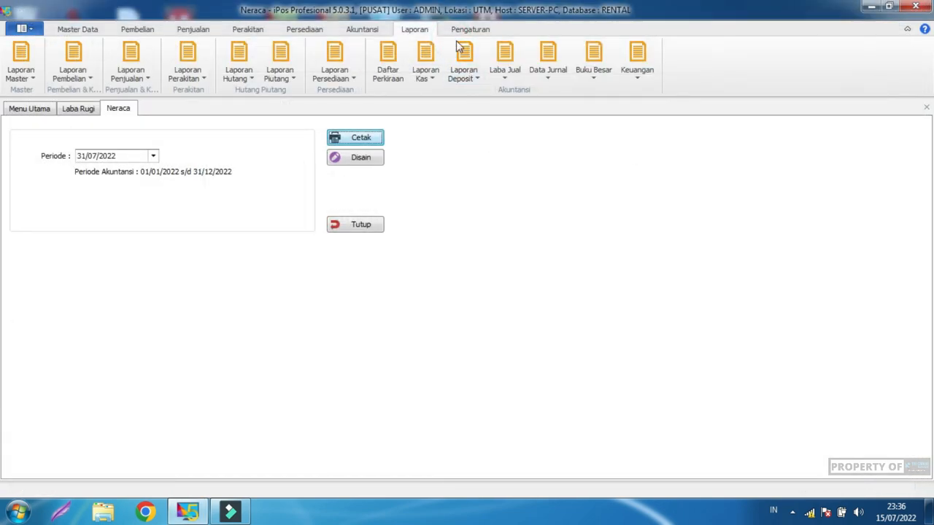
Step: Open Saldo Awal Perkiraan and scroll through the Aktiva opening account balances
left_click(362, 29)
left_click(461, 47)
left_click(462, 191)
left_click_drag(461, 192, 461, 293)
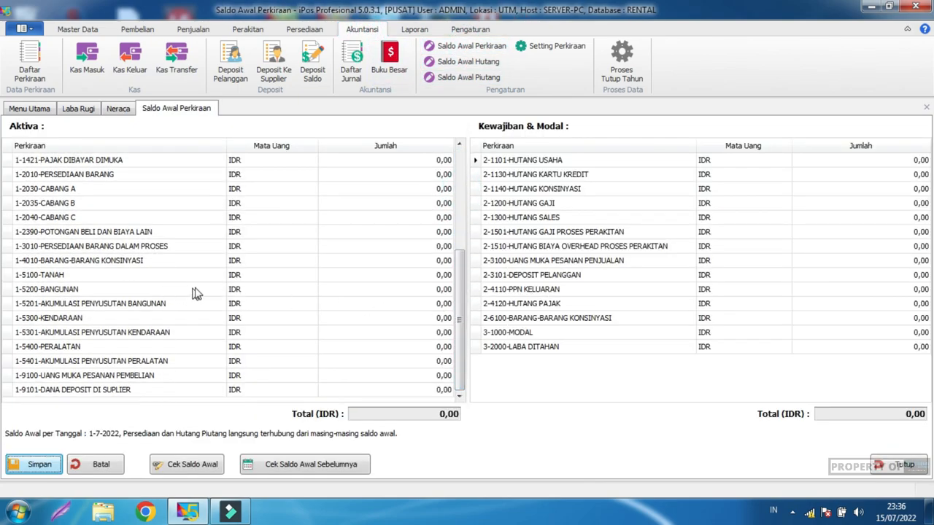
left_click_drag(457, 306, 462, 188)
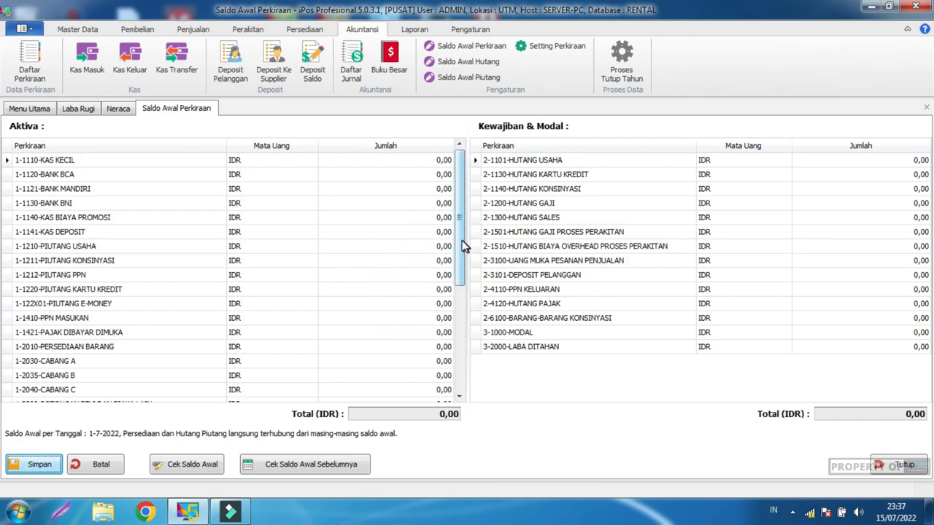
mouse_move(461, 245)
left_mouse_down()
mouse_move(463, 342)
mouse_move(465, 232)
left_mouse_up()
left_click(581, 390)
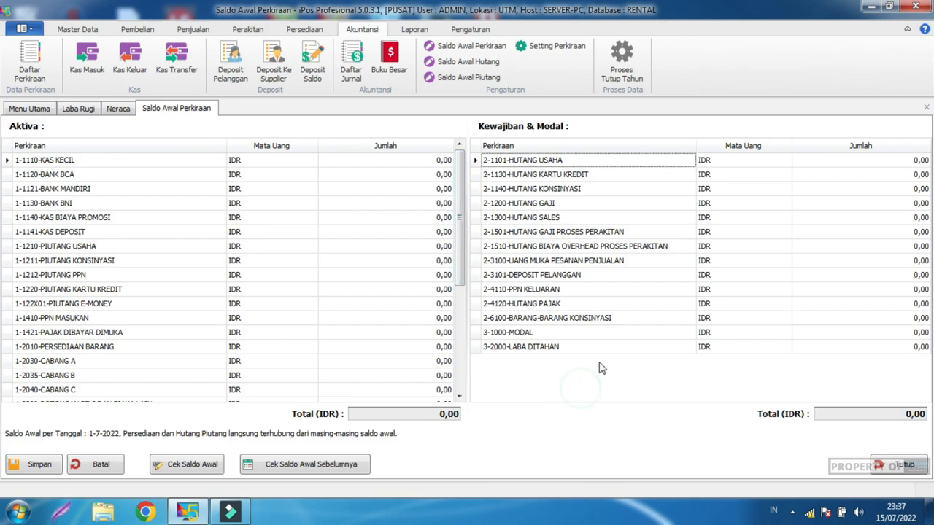
Step: Close the opening-balance, balance sheet and profit-and-loss tabs, returning to the Master Data ribbon
left_click(903, 464)
left_click(667, 298)
left_click(359, 224)
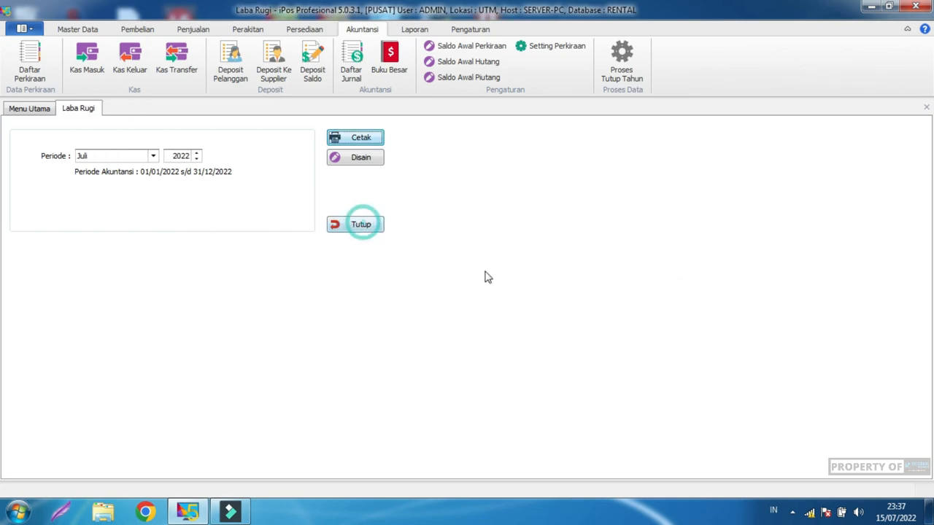
left_click(376, 224)
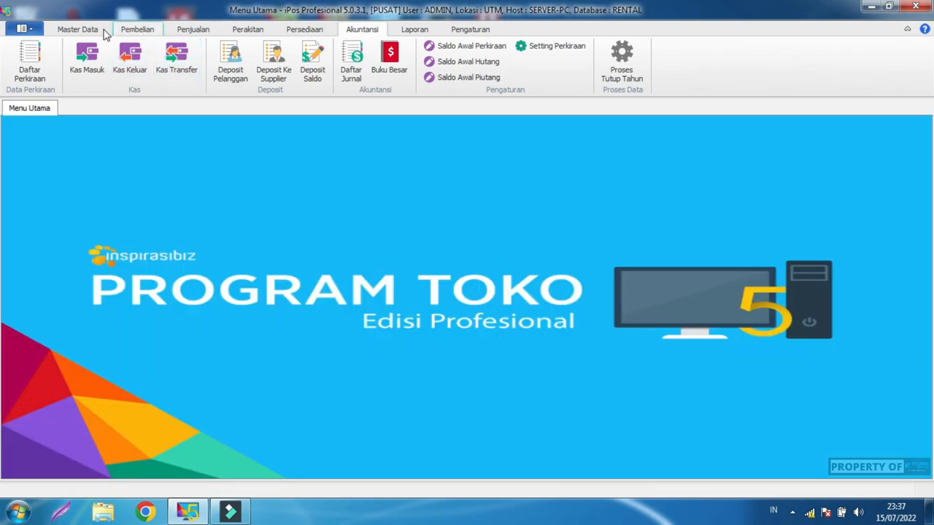
left_click(79, 29)
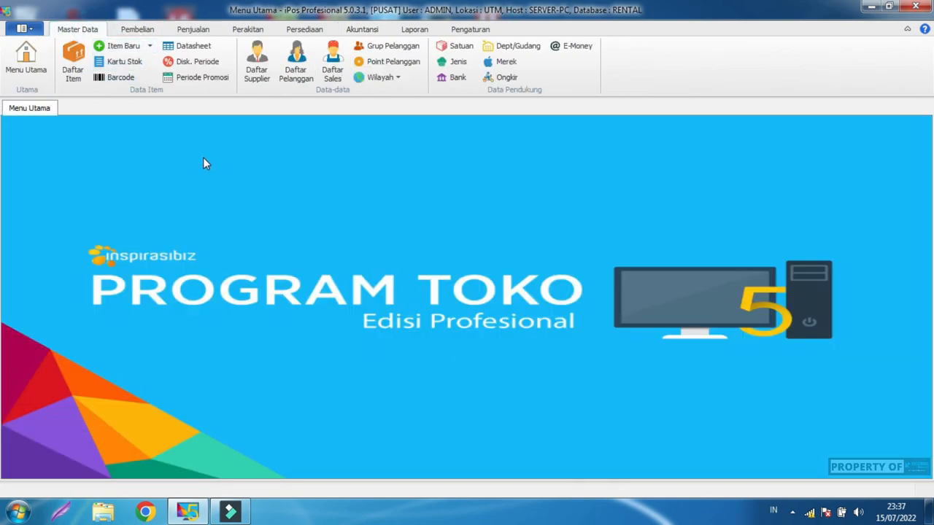